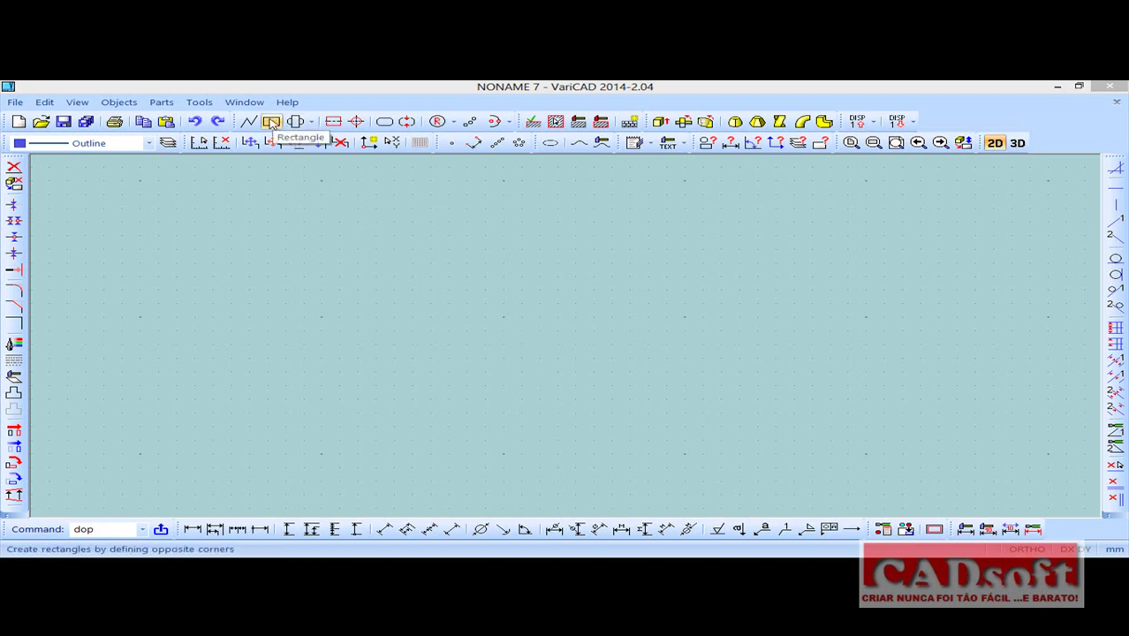
# Draw a square rectangle with Dx and Dy offsets of 4.0132.
pyautogui.click(271, 123)
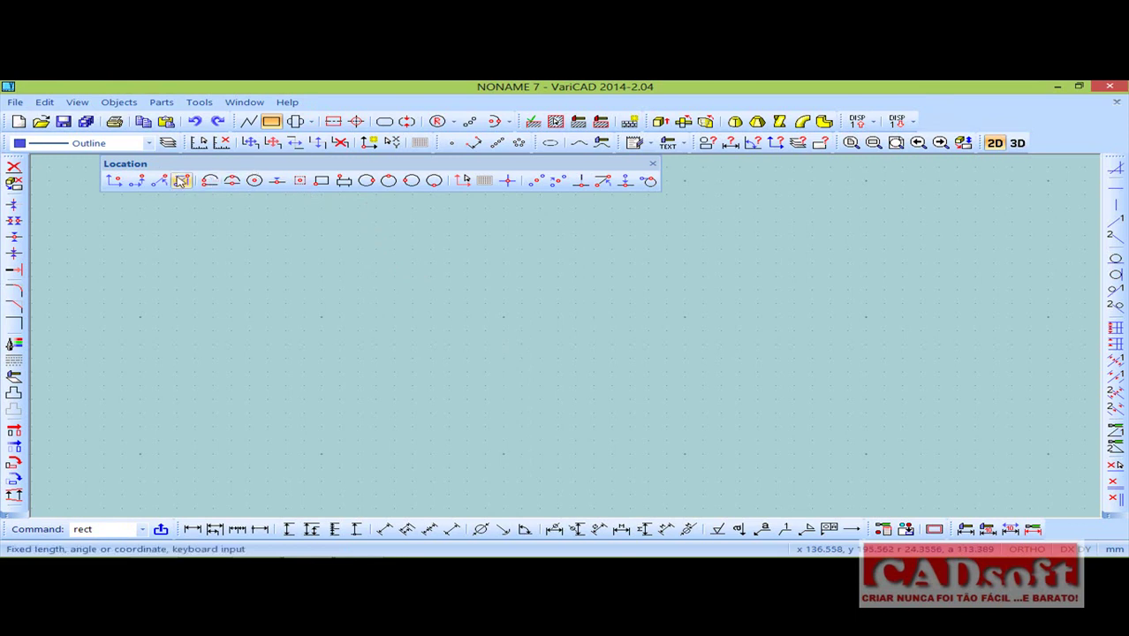
pyautogui.click(448, 353)
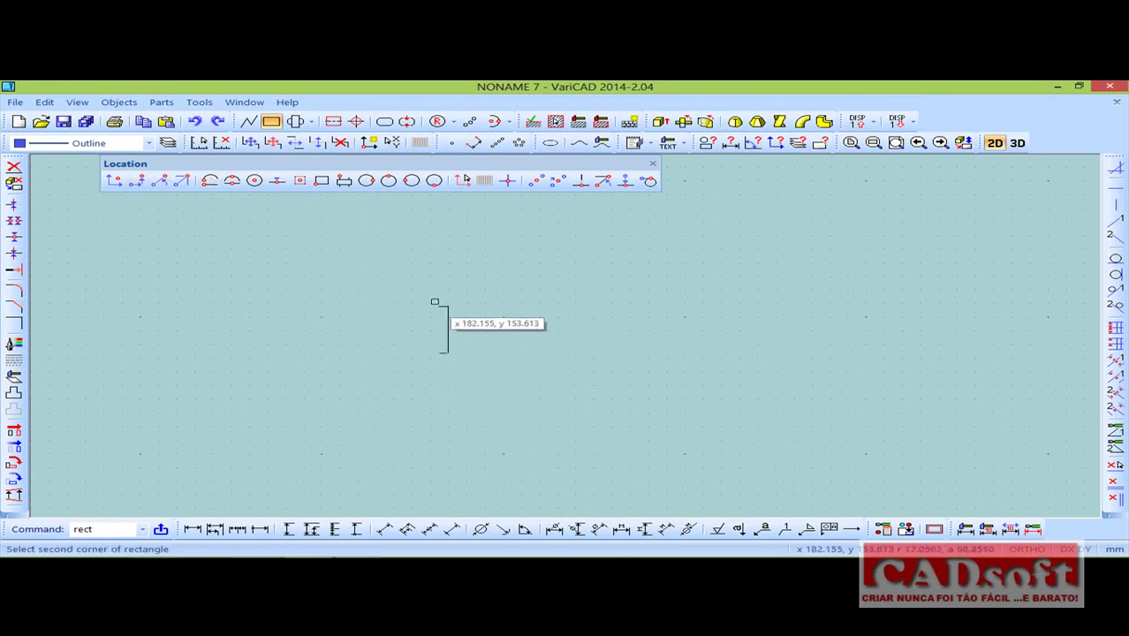
pyautogui.click(139, 182)
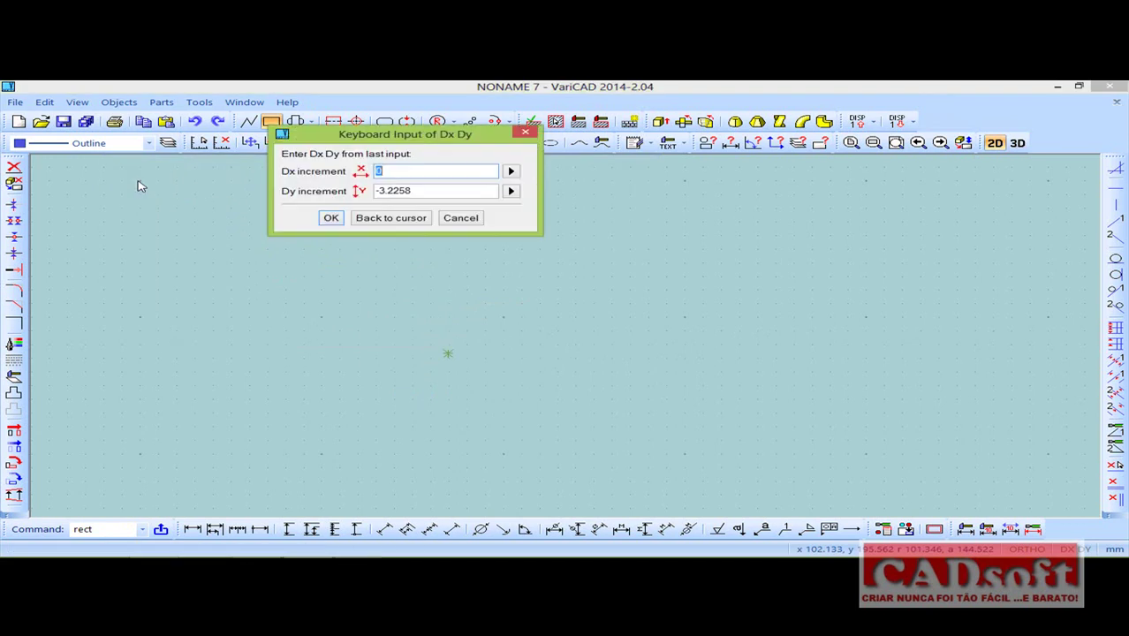
pyautogui.write('4')
pyautogui.write('.0132')
pyautogui.moveTo(403, 168)
pyautogui.mouseDown()
pyautogui.moveTo(365, 171)
pyautogui.moveTo(348, 194)
pyautogui.mouseUp()
pyautogui.write('4.0132')
pyautogui.click(331, 219)
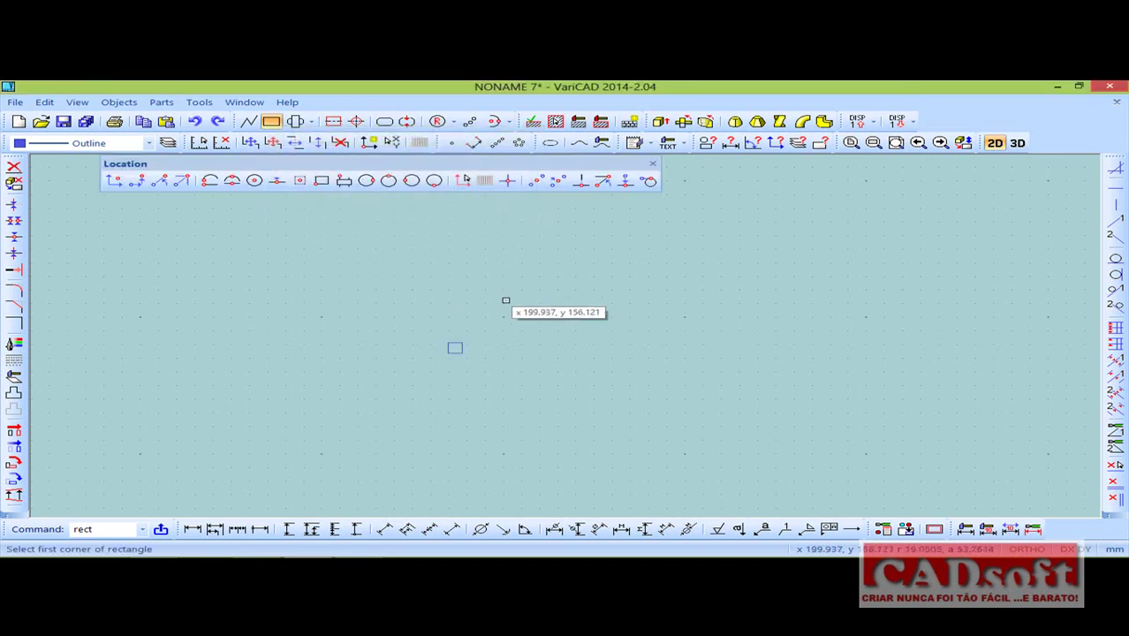
pyautogui.click(653, 163)
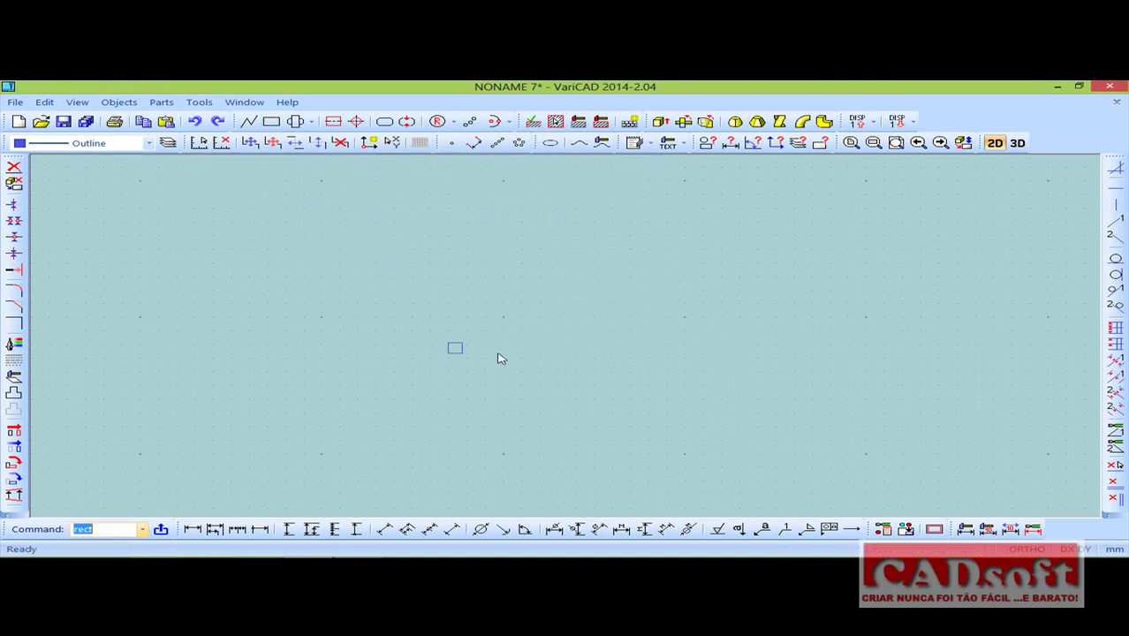
# Zoom in and pan so the square sits near the middle of the view.
pyautogui.scroll(2, 489, 351)
pyautogui.scroll(1, 491, 350)
pyautogui.scroll(1, 491, 350)
pyautogui.scroll(1, 490, 350)
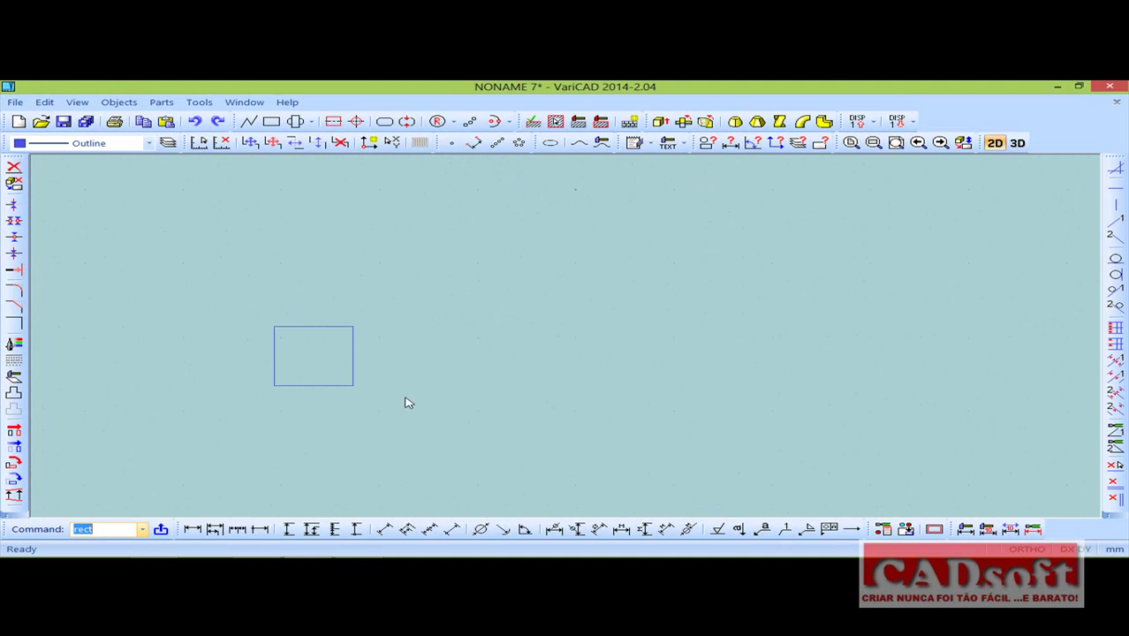
pyautogui.moveTo(403, 411)
pyautogui.mouseDown(button='middle')
pyautogui.moveTo(494, 361)
pyautogui.moveTo(596, 348)
pyautogui.moveTo(659, 360)
pyautogui.mouseUp(button='middle')
pyautogui.scroll(1, 596, 349)
pyautogui.scroll(1, 595, 348)
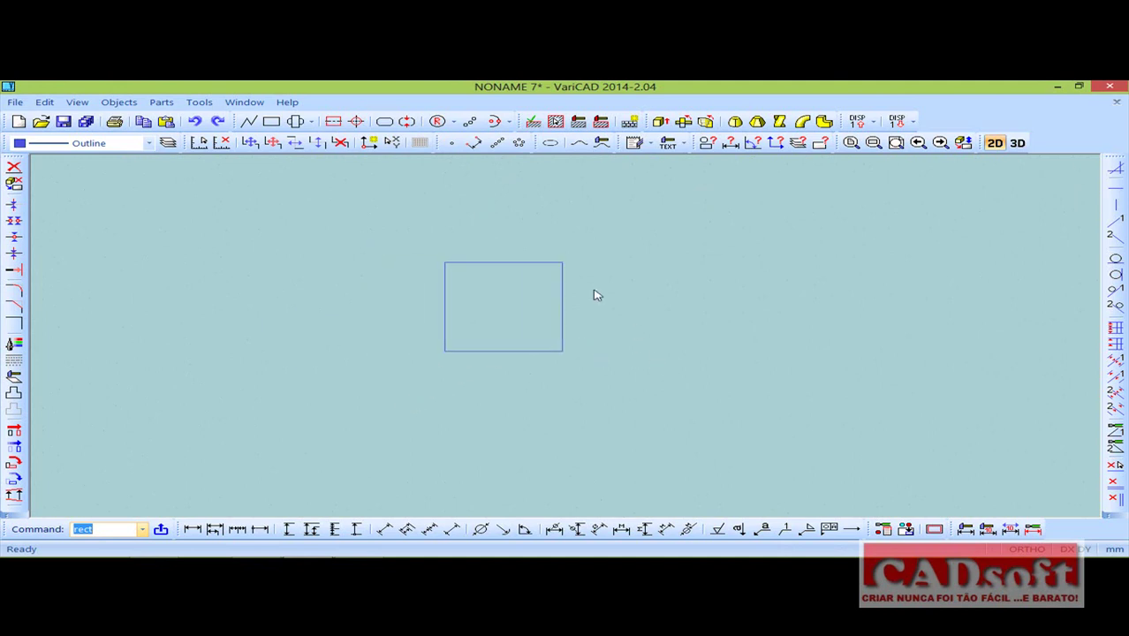
# Draw two radius-2.413 circles centred on the square's top and bottom edge midpoints.
pyautogui.click(436, 121)
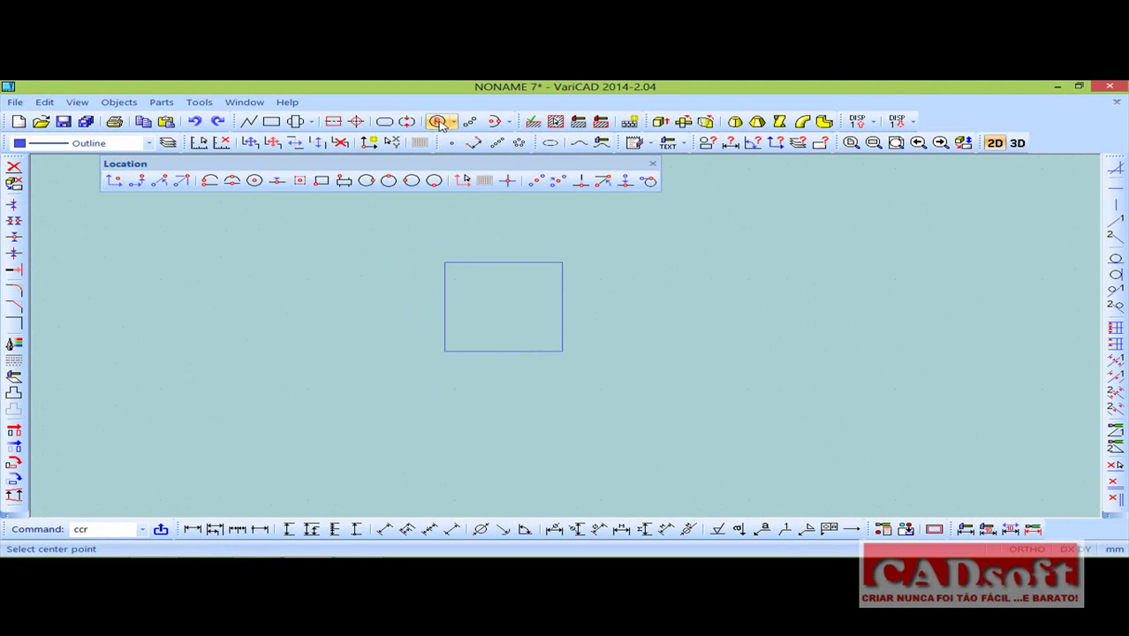
pyautogui.click(501, 261)
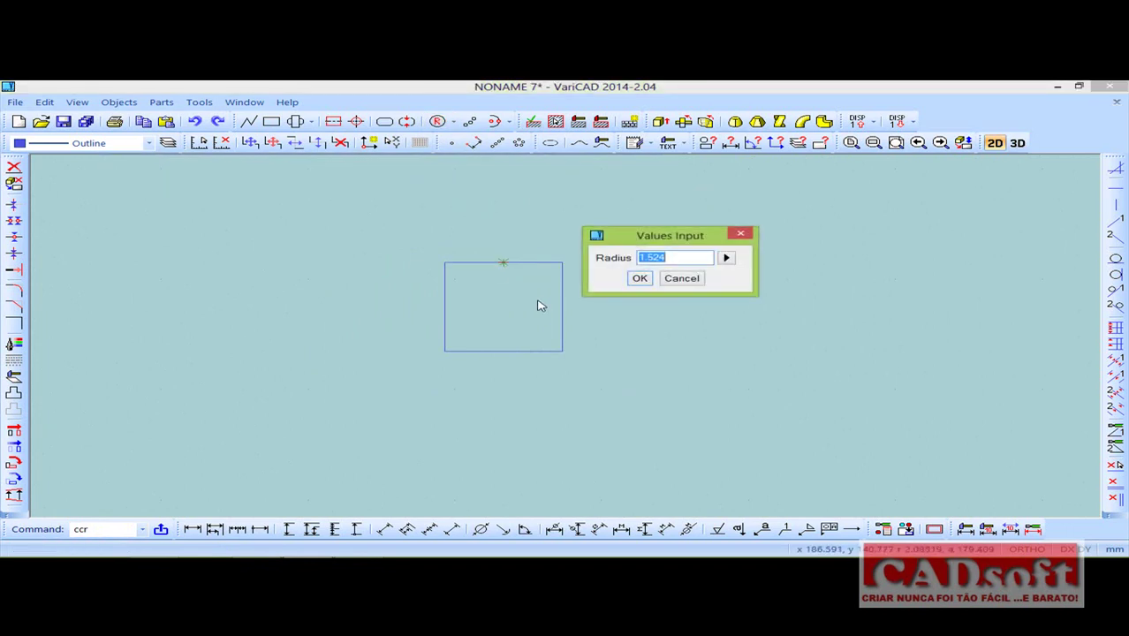
pyautogui.write('2.4')
pyautogui.write('13')
pyautogui.click(639, 278)
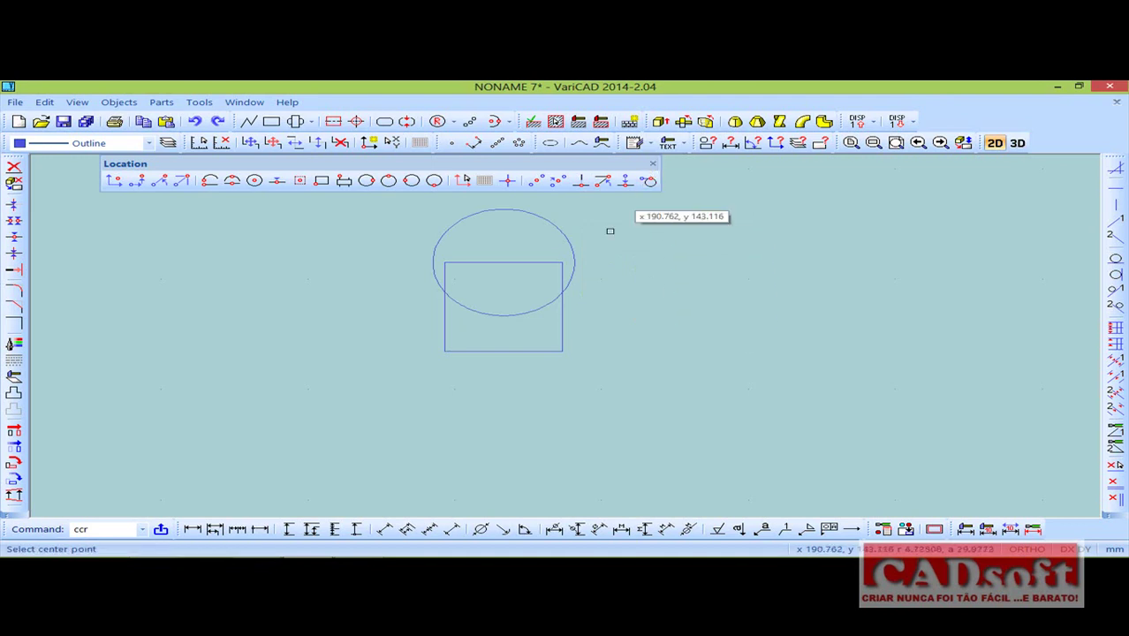
pyautogui.click(504, 315)
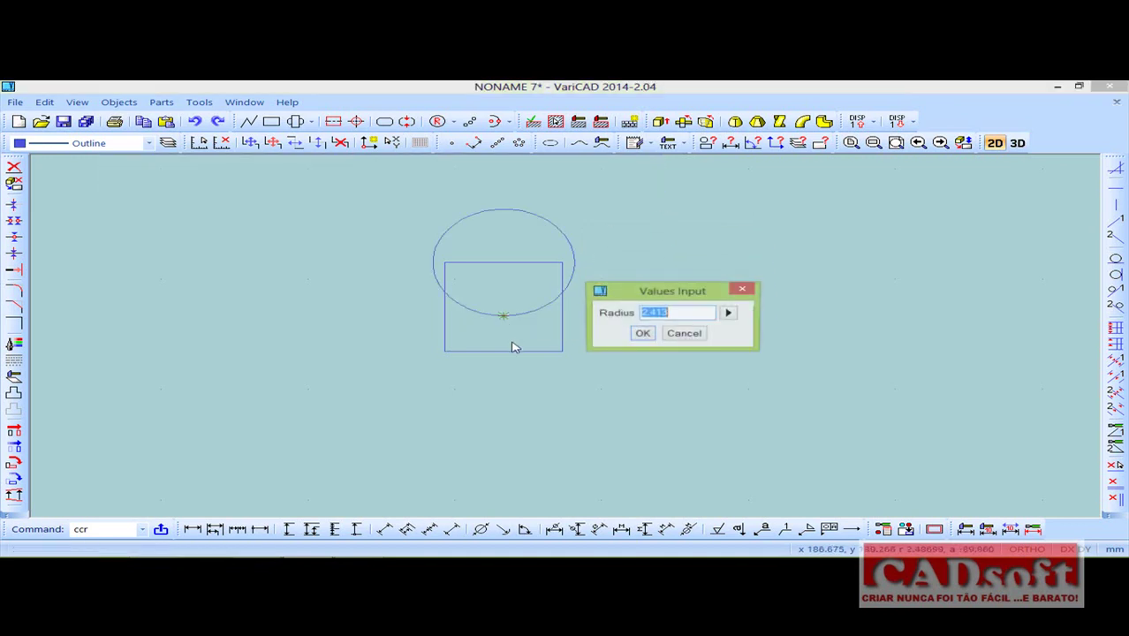
pyautogui.click(639, 332)
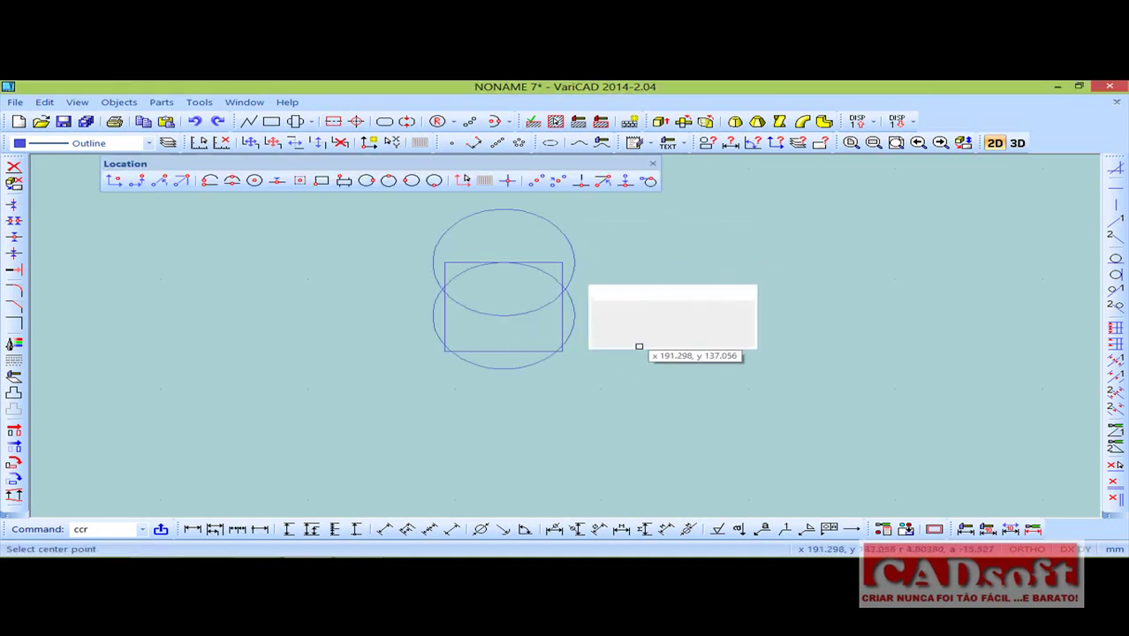
pyautogui.click(652, 165)
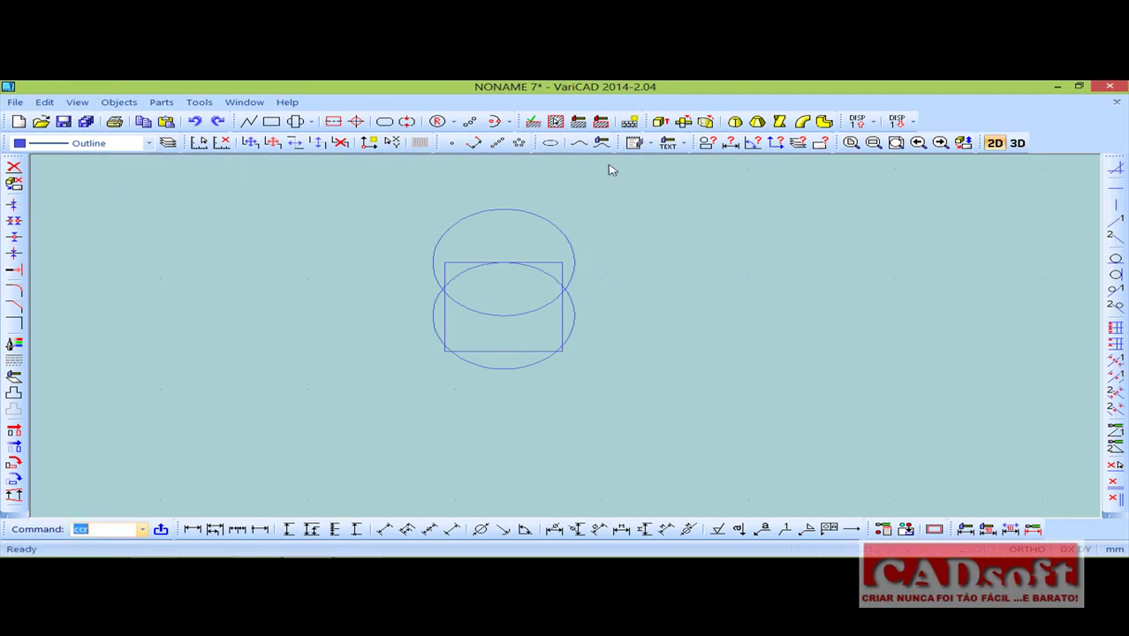
pyautogui.click(14, 166)
# Delete the upper circle.
pyautogui.click(503, 210)
pyautogui.rightClick(546, 194)
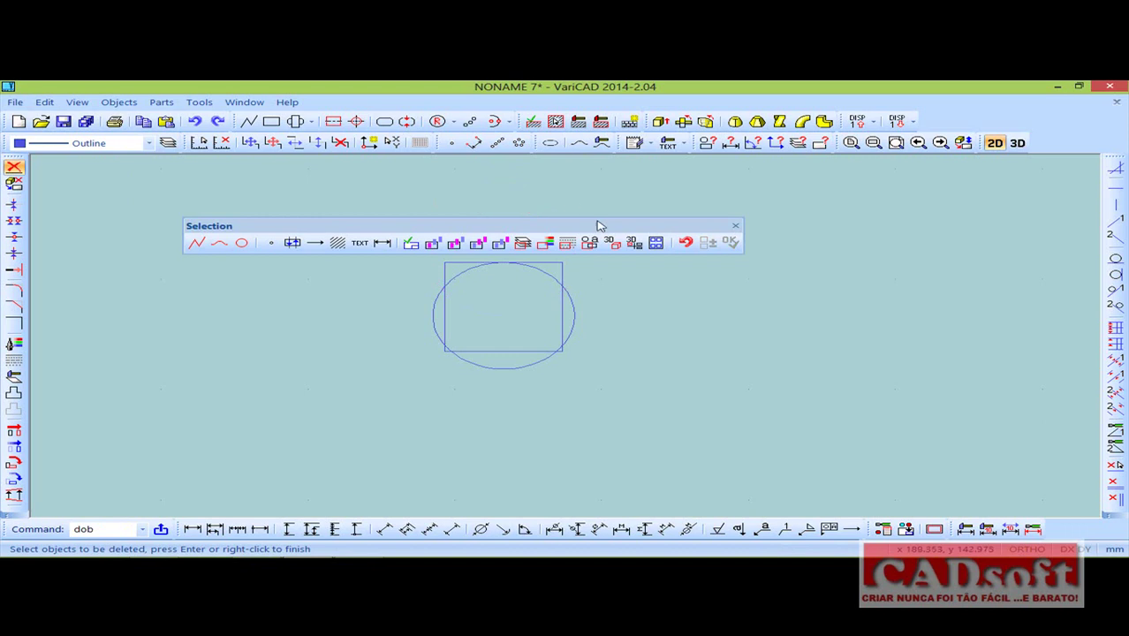
pyautogui.click(736, 225)
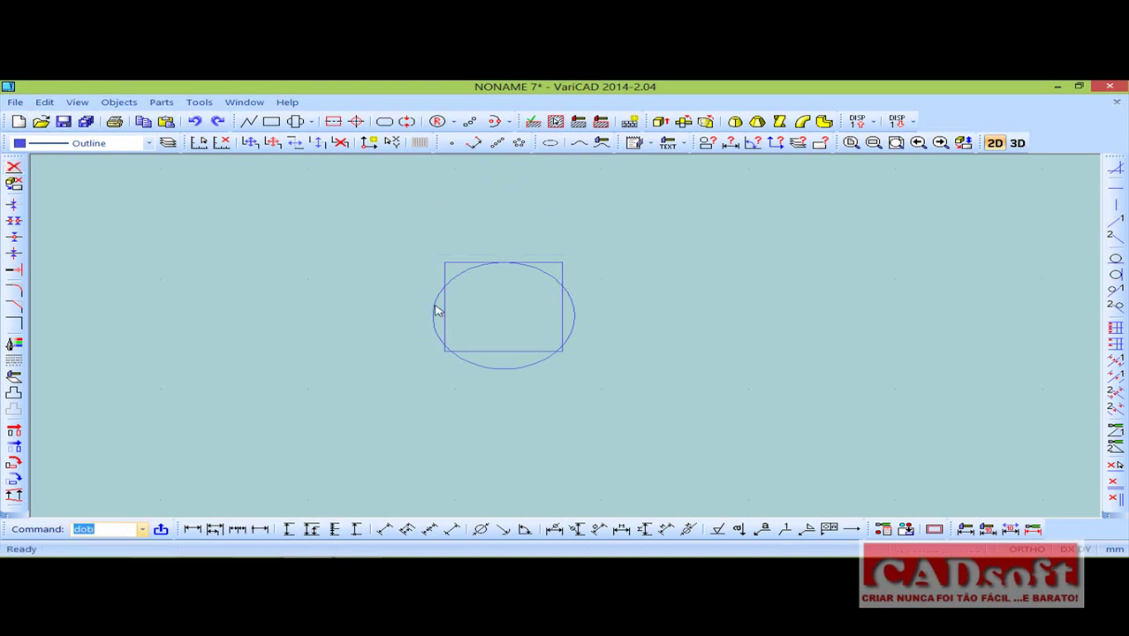
# Split the remaining circle where it crosses the square's left and right sides.
pyautogui.click(14, 237)
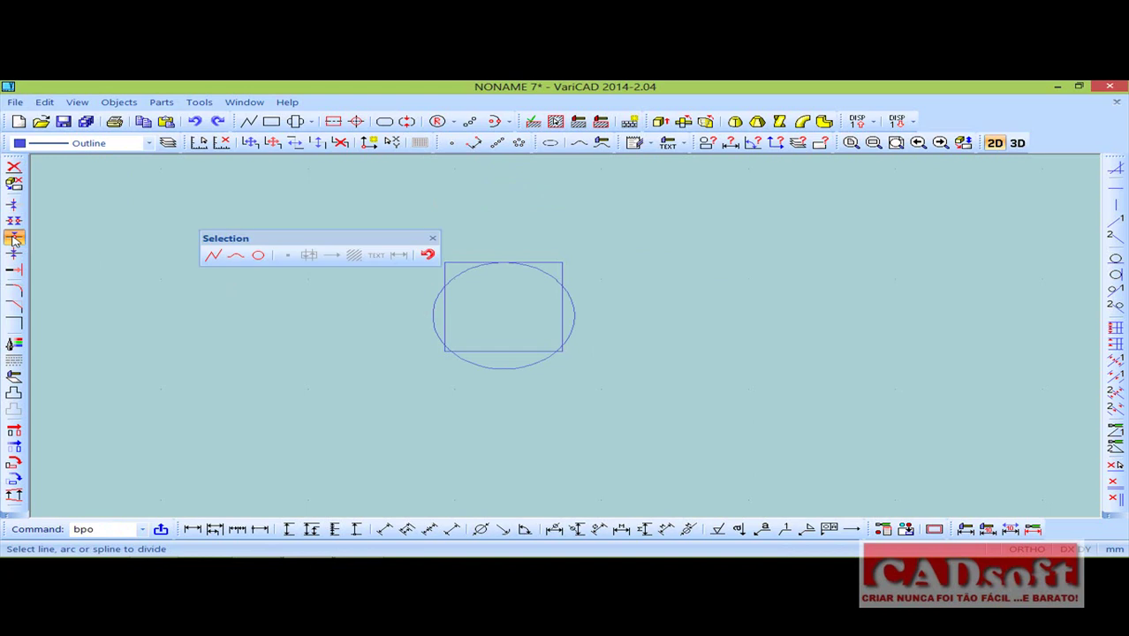
pyautogui.click(460, 274)
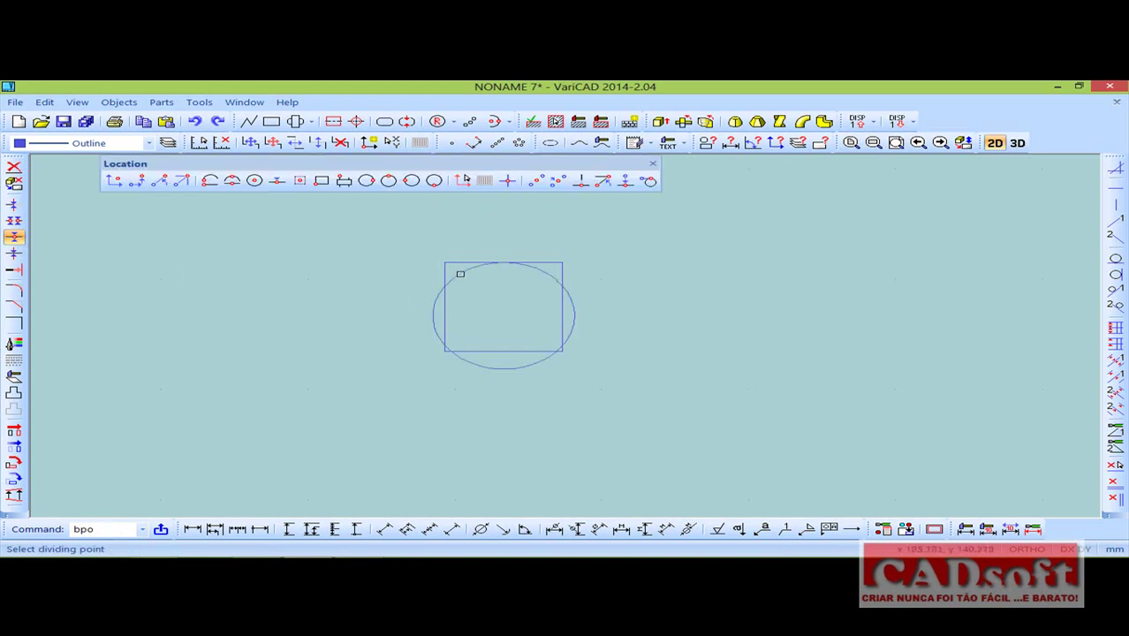
pyautogui.click(446, 286)
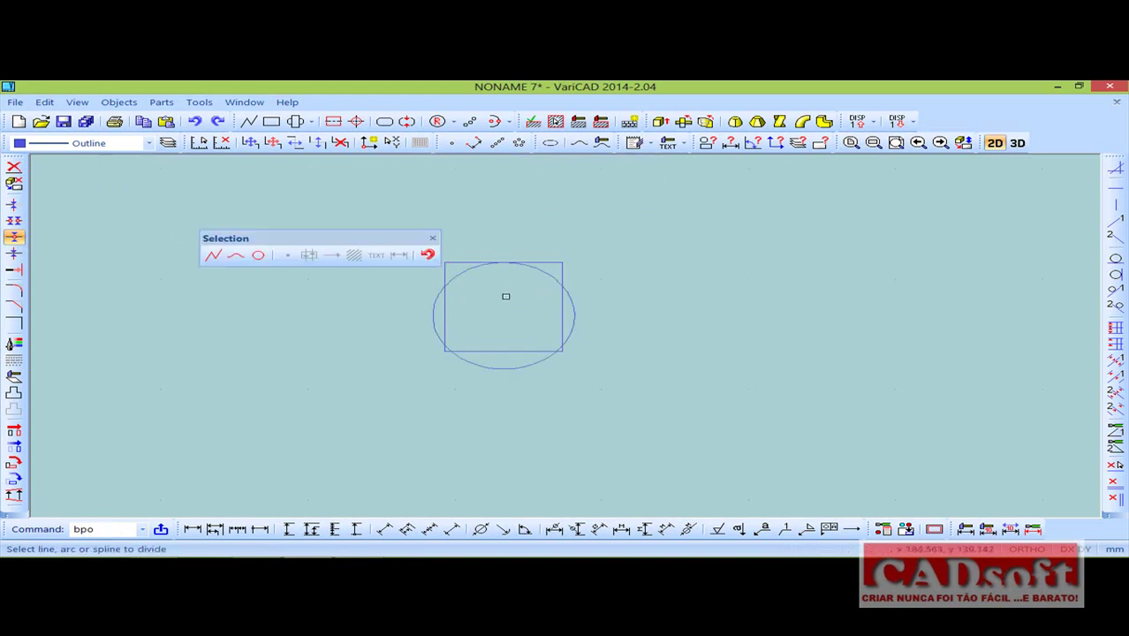
pyautogui.click(552, 279)
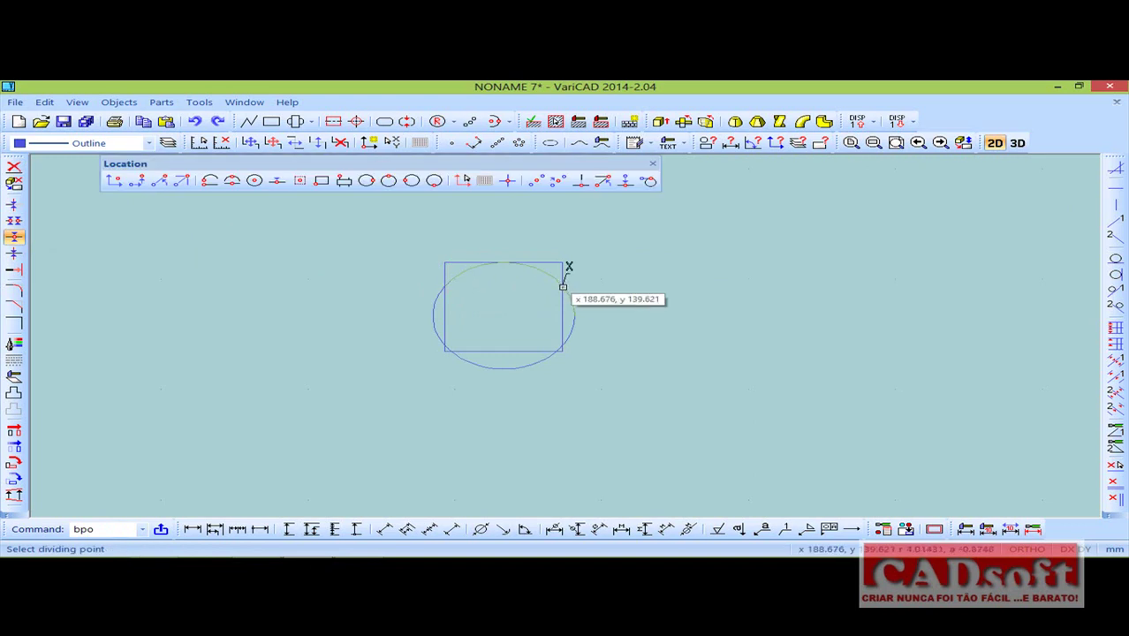
pyautogui.click(563, 286)
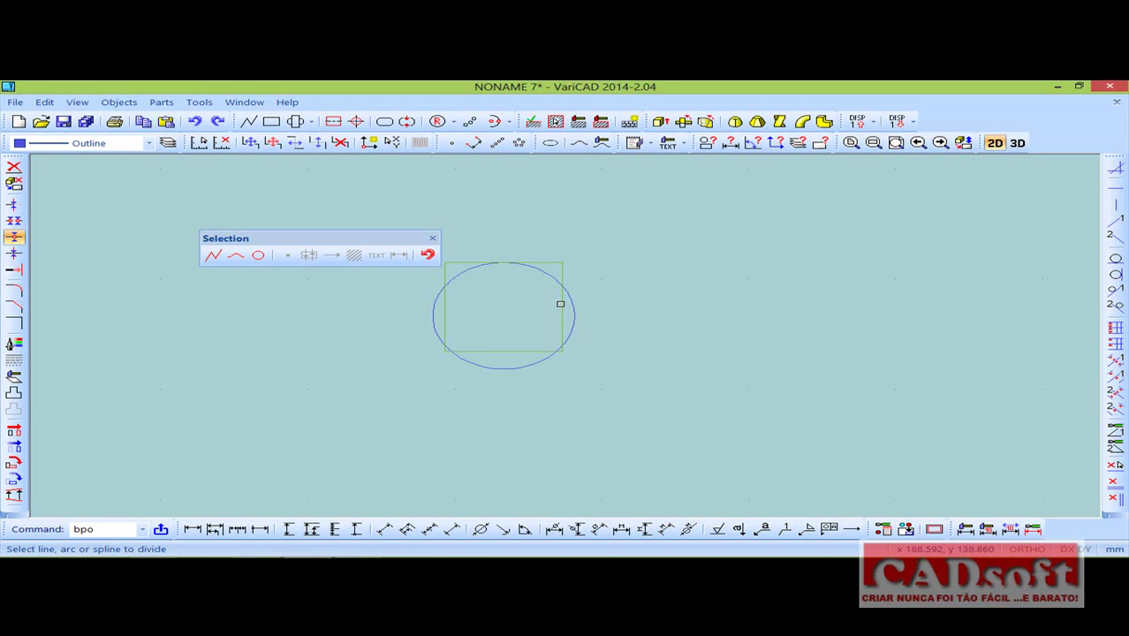
pyautogui.click(432, 237)
pyautogui.click(115, 104)
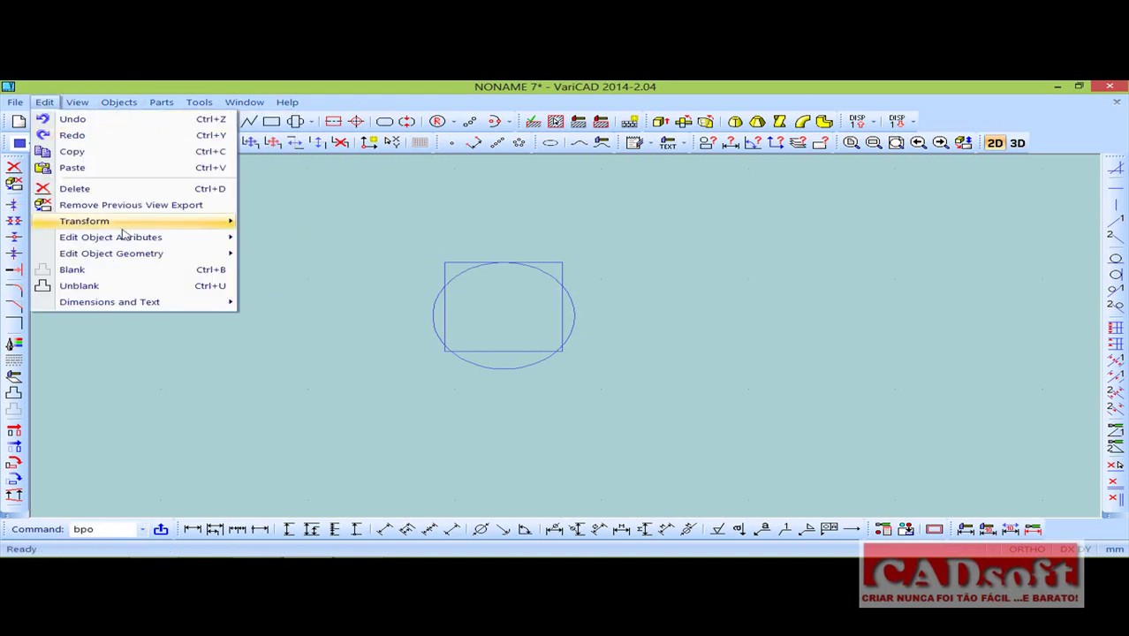
# Explode the square into separate edge lines.
pyautogui.moveTo(112, 253)
pyautogui.click(316, 403)
pyautogui.click(443, 317)
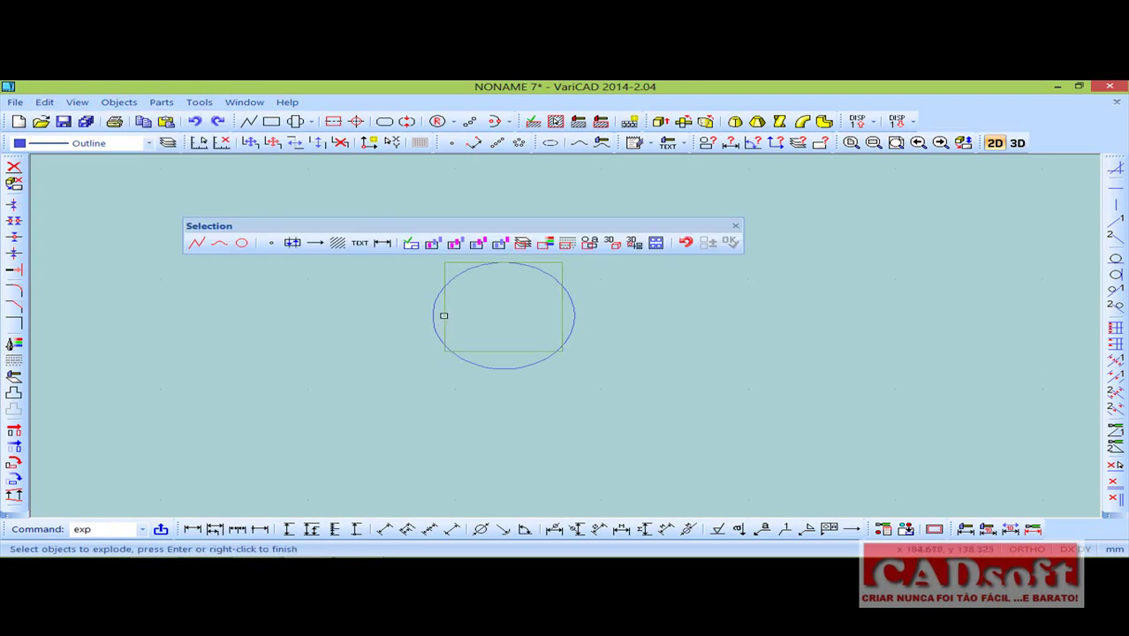
pyautogui.click(733, 228)
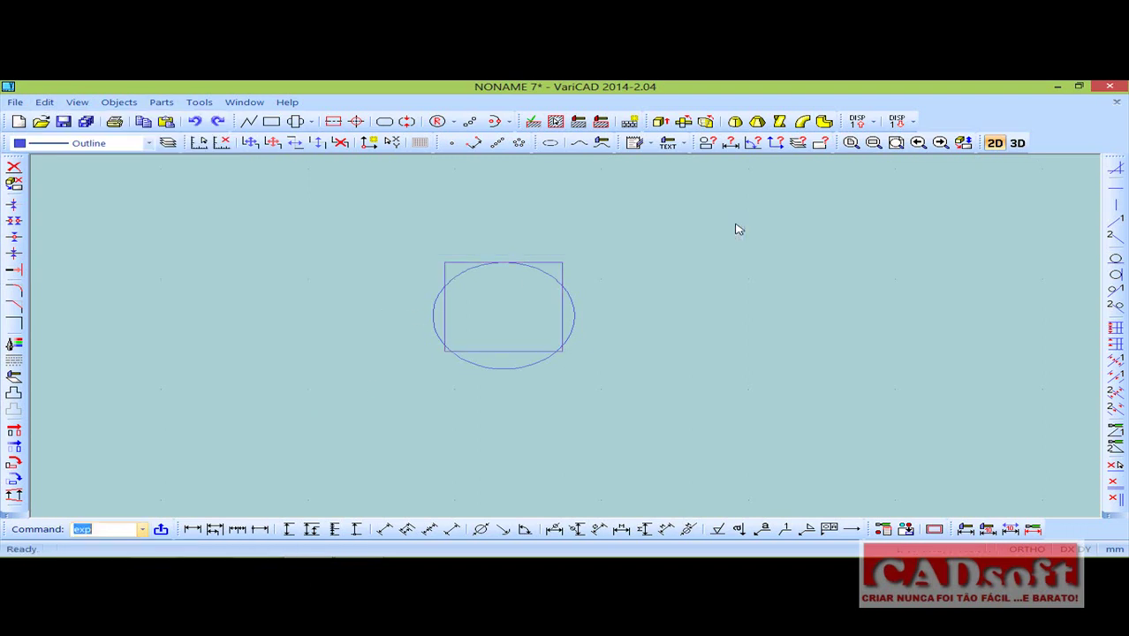
# Split the square's right and left edges where the circle crosses them.
pyautogui.click(15, 236)
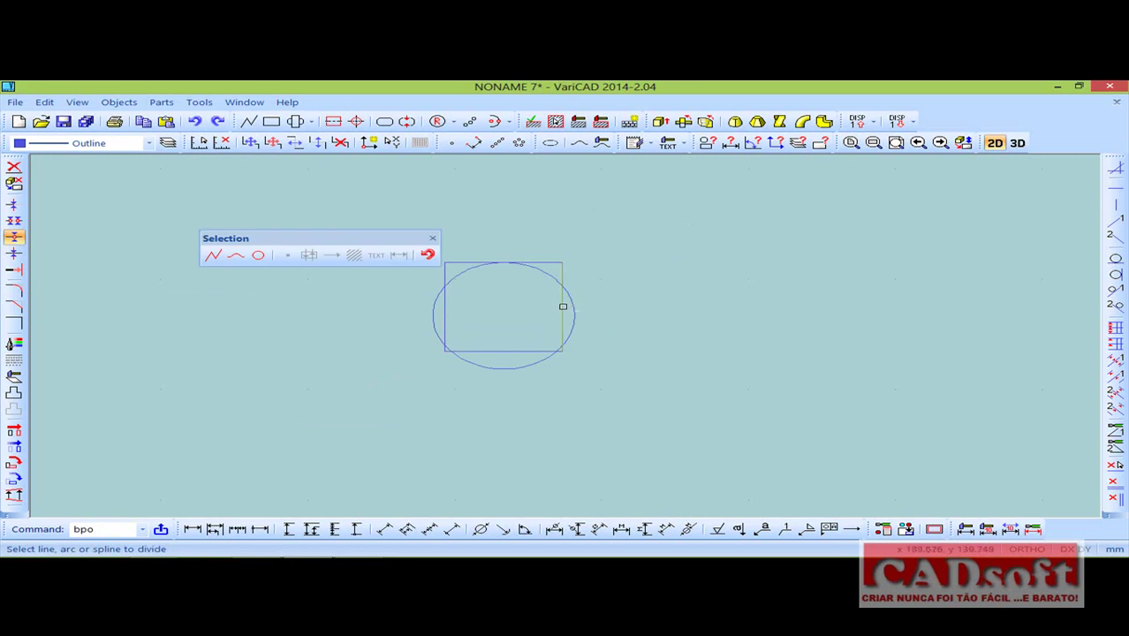
pyautogui.click(563, 306)
pyautogui.click(562, 289)
pyautogui.click(445, 310)
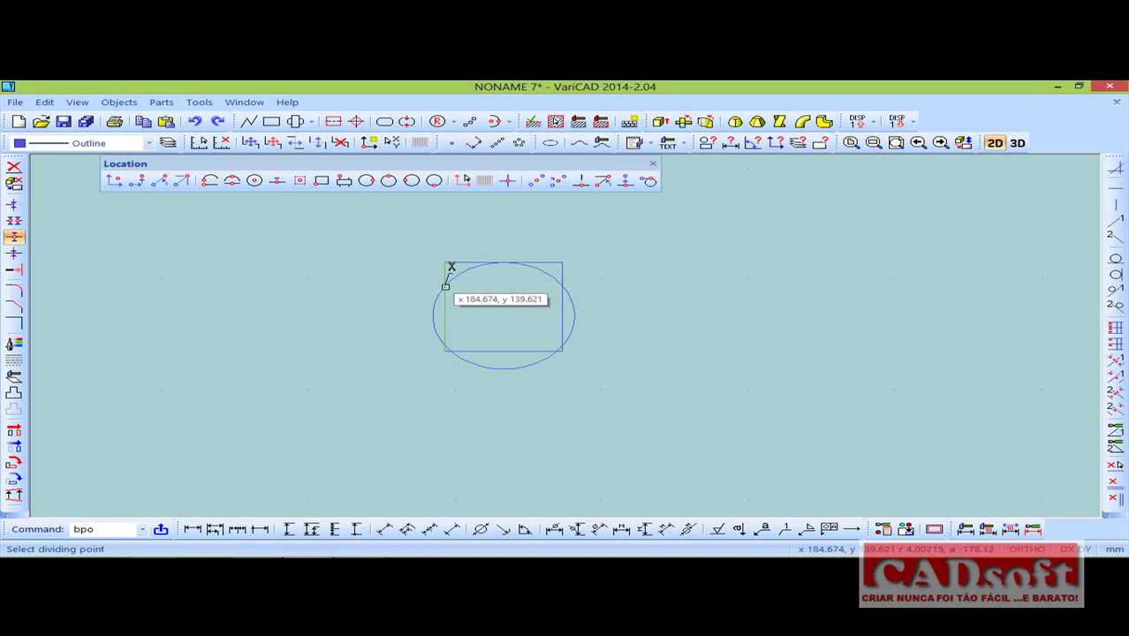
pyautogui.click(444, 285)
pyautogui.click(433, 238)
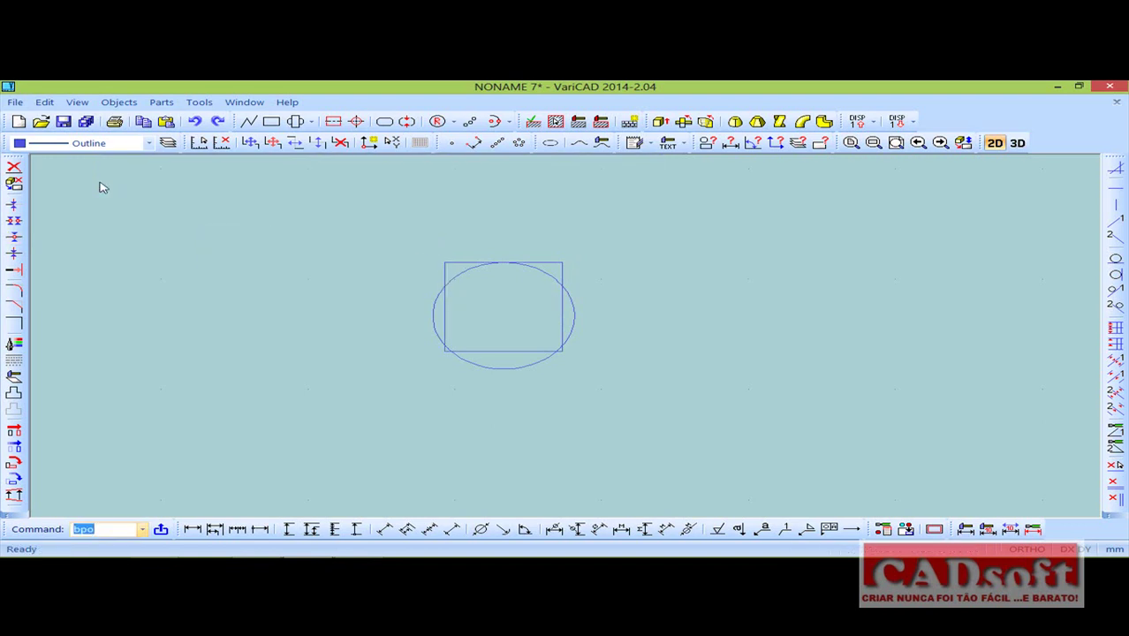
pyautogui.click(14, 167)
# Delete the circle's lower arc and the square's top edge to leave an arch outline.
pyautogui.click(435, 297)
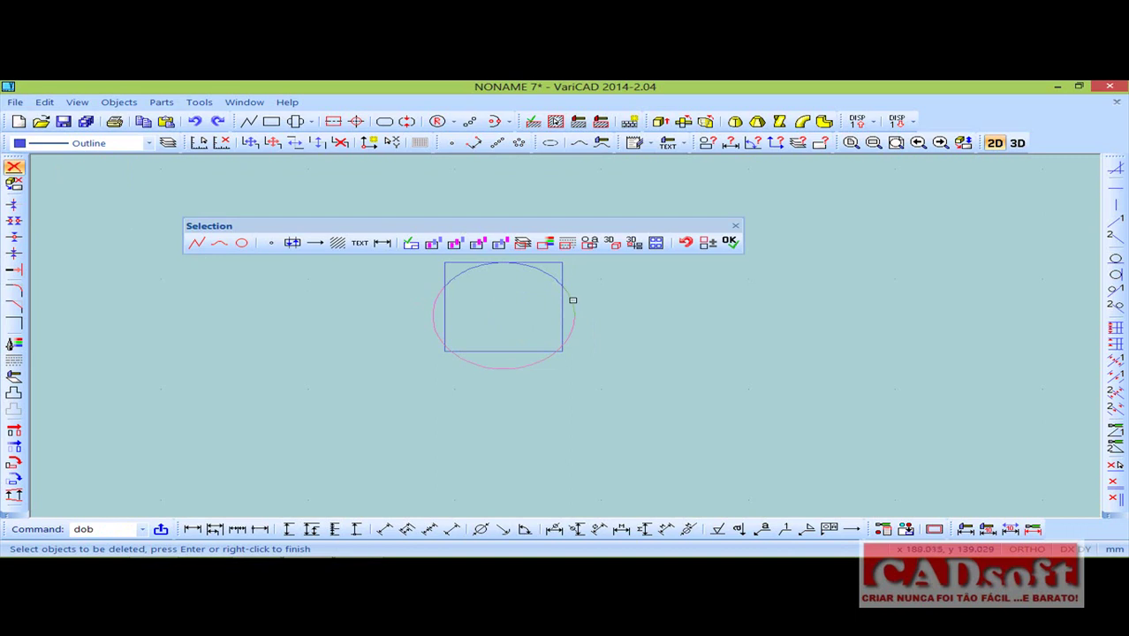
pyautogui.click(557, 267)
pyautogui.press('Return')
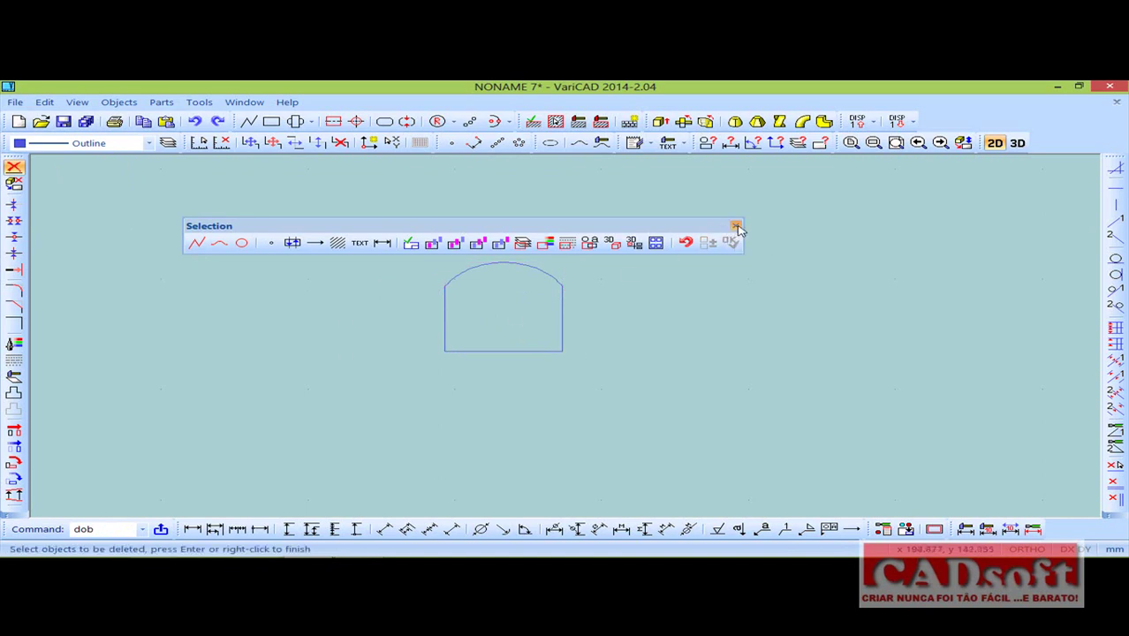
pyautogui.click(735, 226)
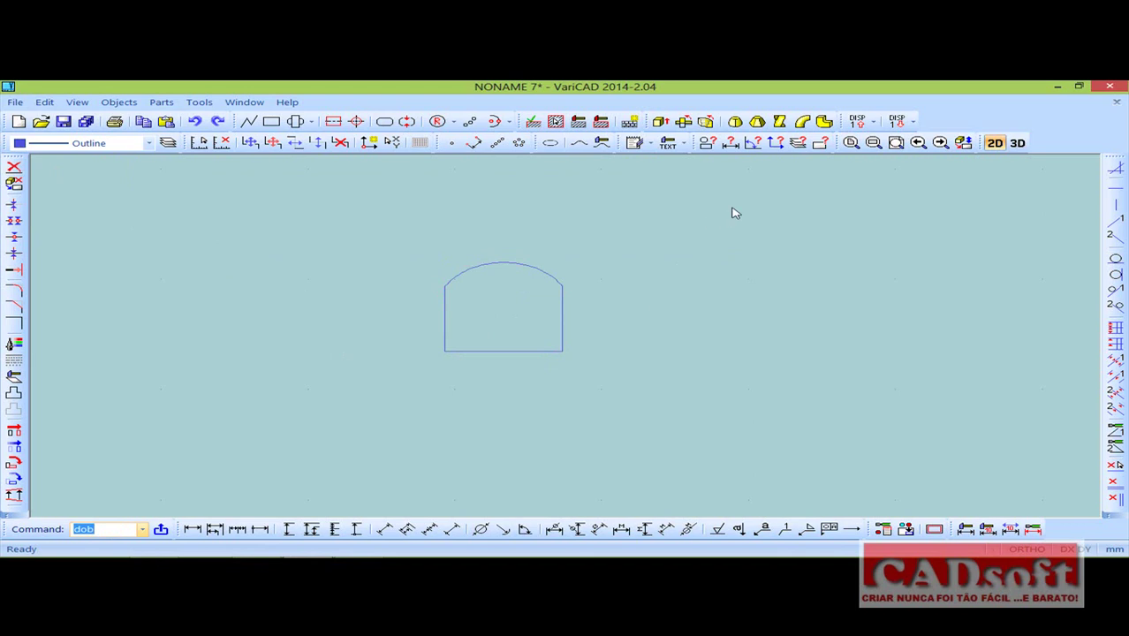
# Extrude the window-selected arch profile to height 32, inserted at its bottom edge.
pyautogui.click(661, 122)
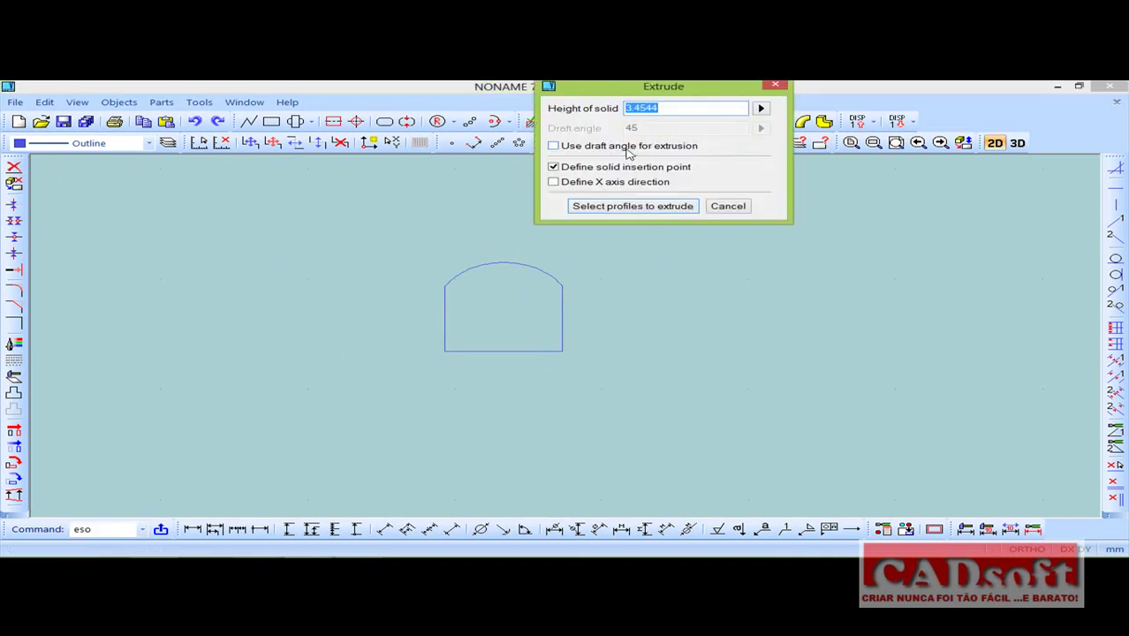
pyautogui.write('32')
pyautogui.click(633, 206)
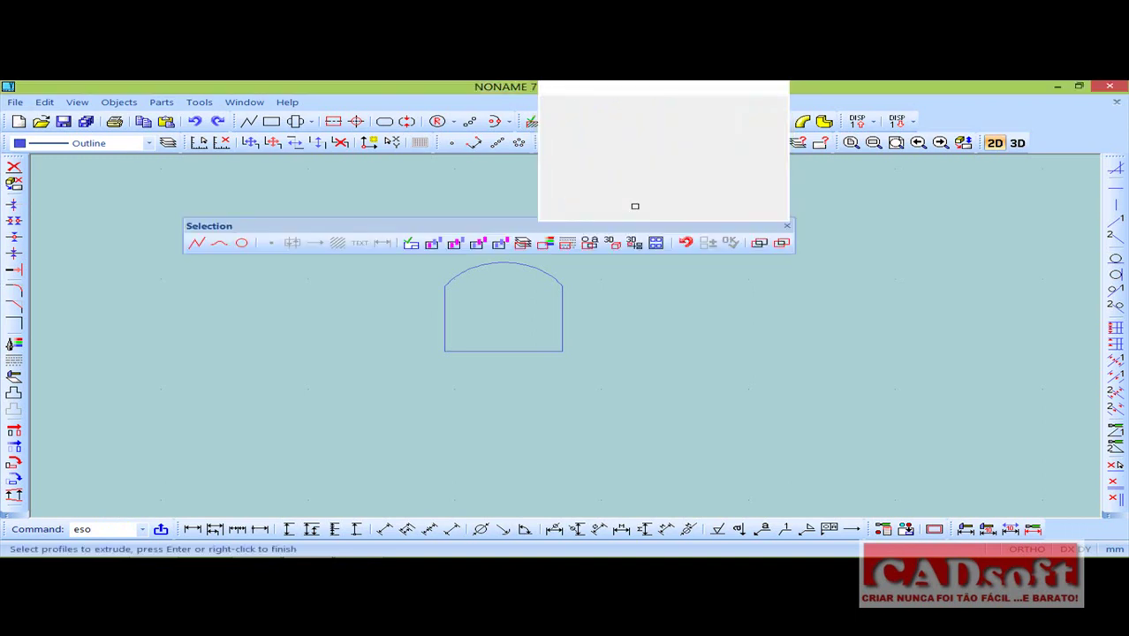
pyautogui.click(418, 262)
pyautogui.click(573, 351)
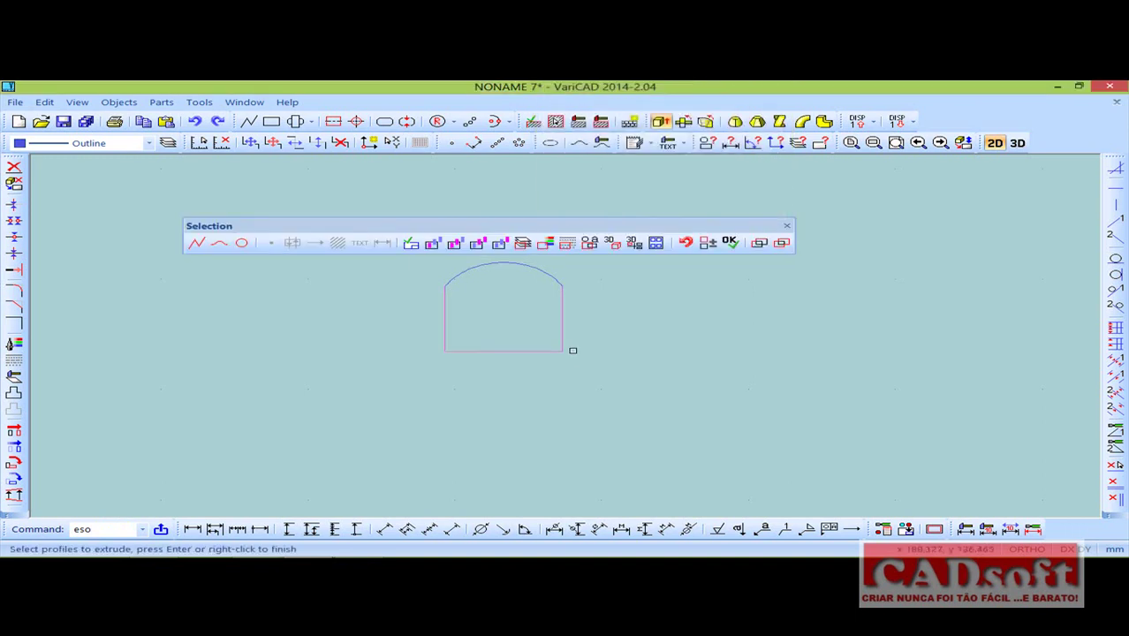
pyautogui.rightClick(611, 313)
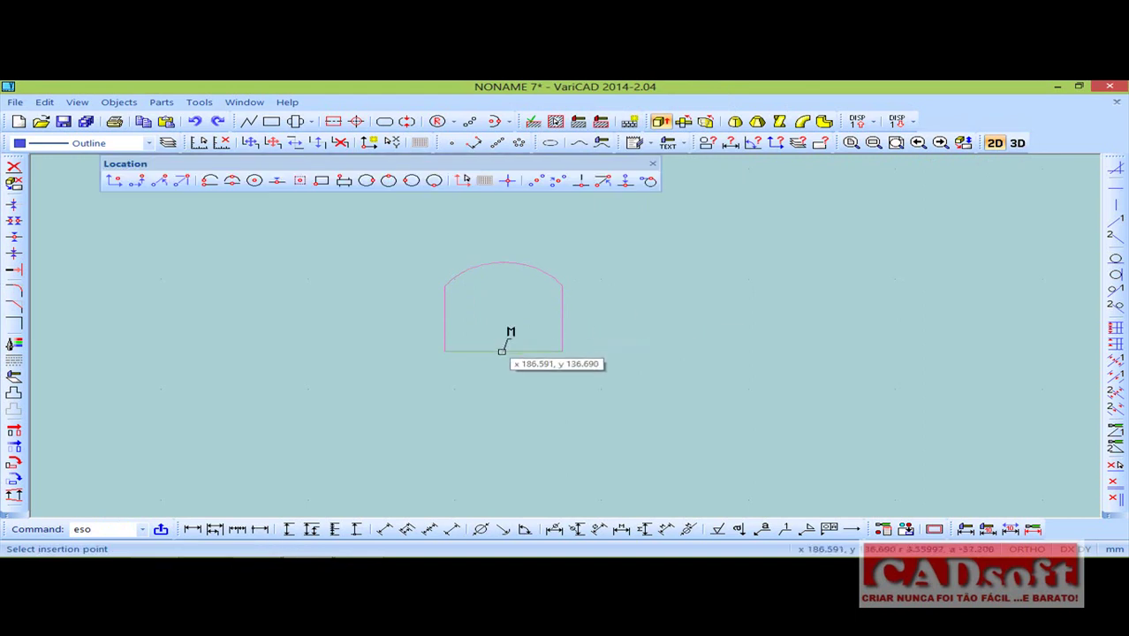
pyautogui.click(502, 351)
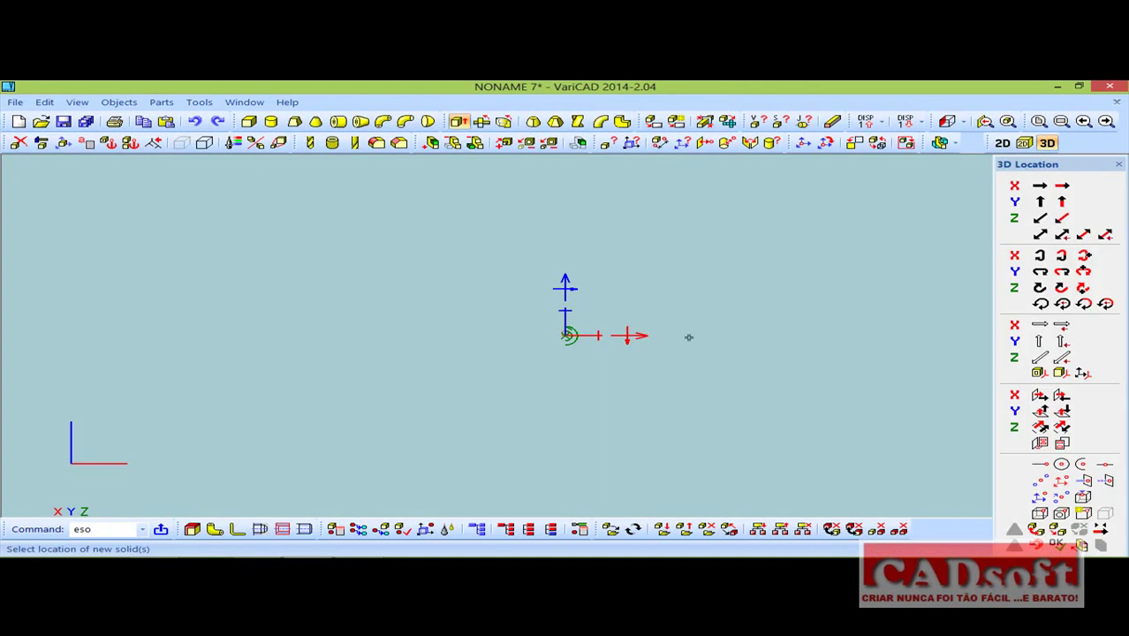
# Place the extruded arch-topped bar in 3D and zoom to fit the whole solid.
pyautogui.moveTo(689, 336); pyautogui.dragTo(672, 349, button='middle')
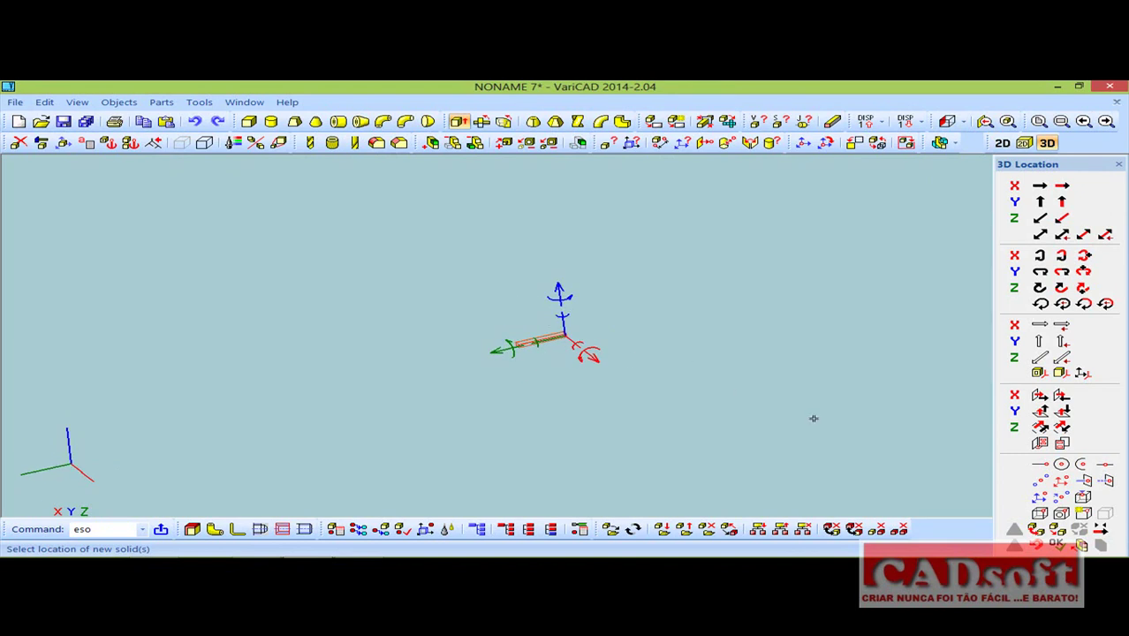
pyautogui.click(1058, 545)
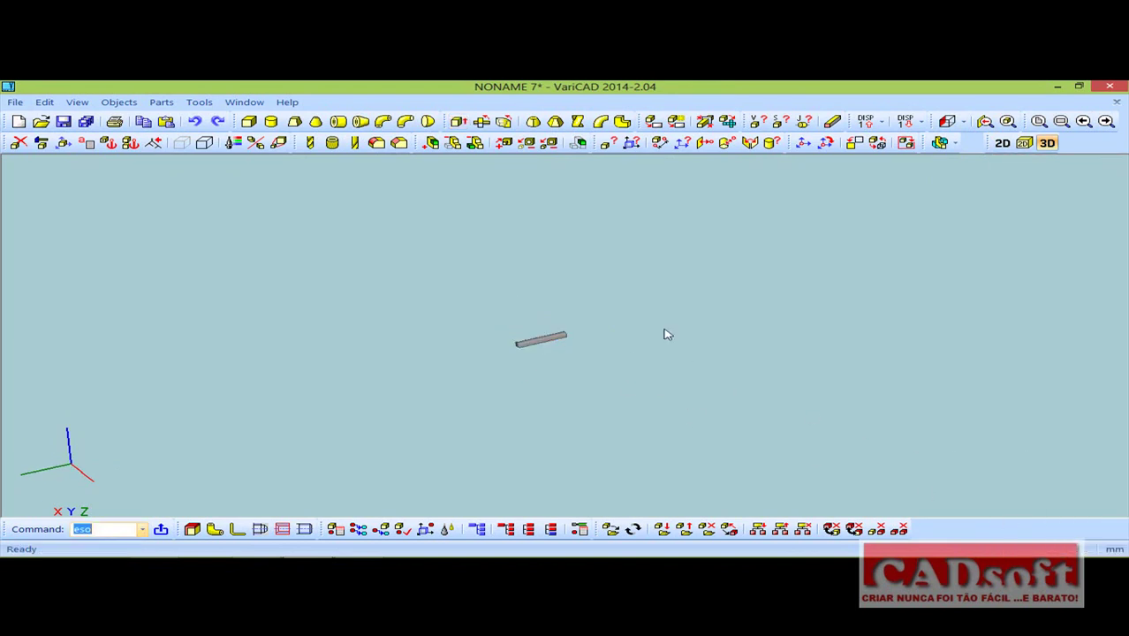
pyautogui.click(1038, 121)
pyautogui.moveTo(516, 326)
pyautogui.mouseDown(button='middle')
pyautogui.moveTo(574, 294)
pyautogui.moveTo(559, 301)
pyautogui.mouseUp(button='middle')
pyautogui.keyDown('shift'); pyautogui.moveTo(624, 366); pyautogui.dragTo(627, 329, button='middle'); pyautogui.keyUp('shift')
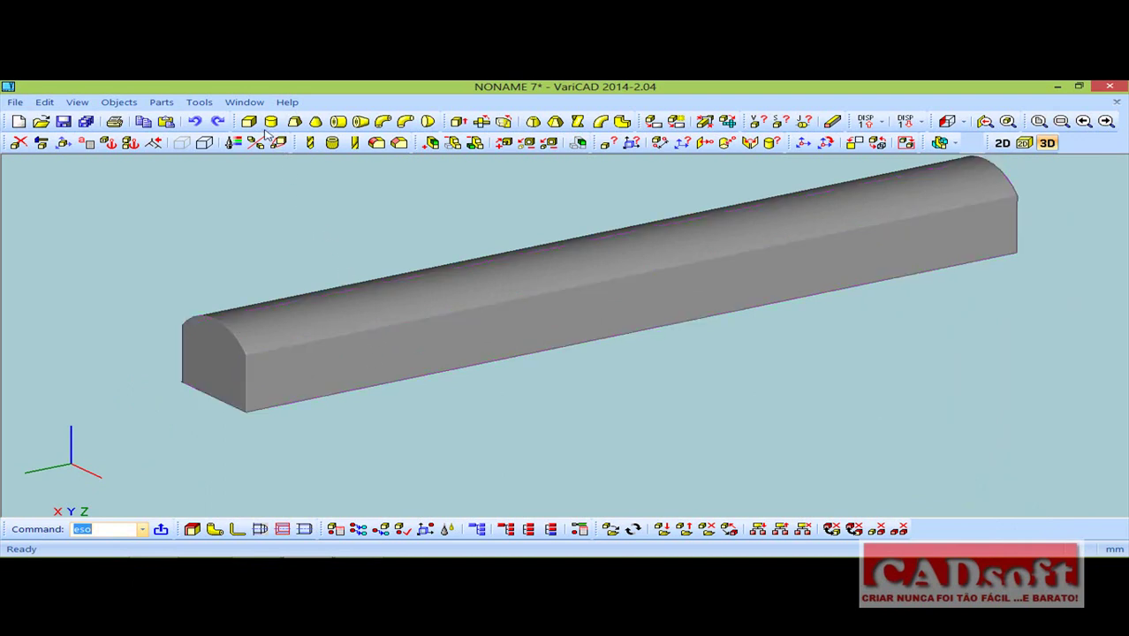
pyautogui.click(311, 144)
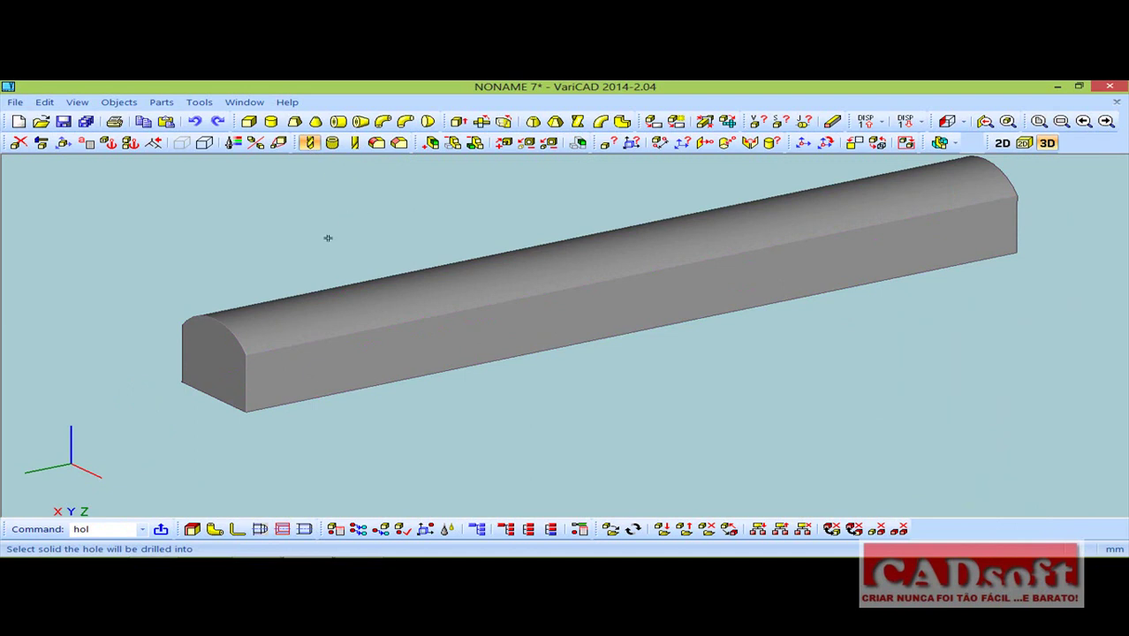
# Define a hole in the bar with diameter 2.3114 and depth 40.
pyautogui.click(253, 340)
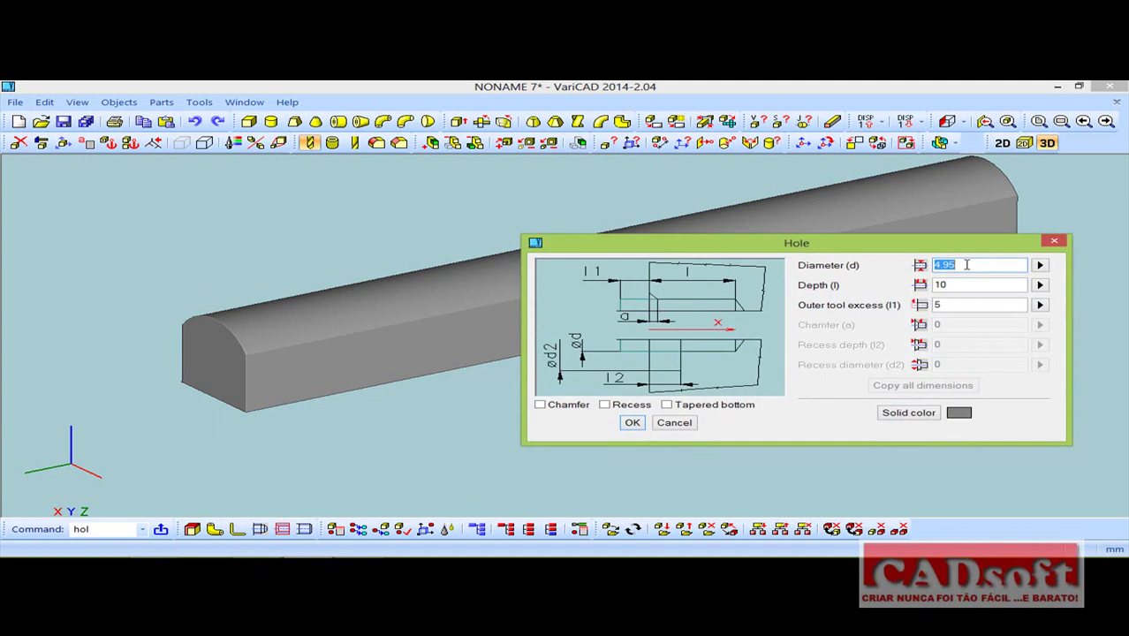
pyautogui.write('2')
pyautogui.doubleClick(949, 285)
pyautogui.write('40')
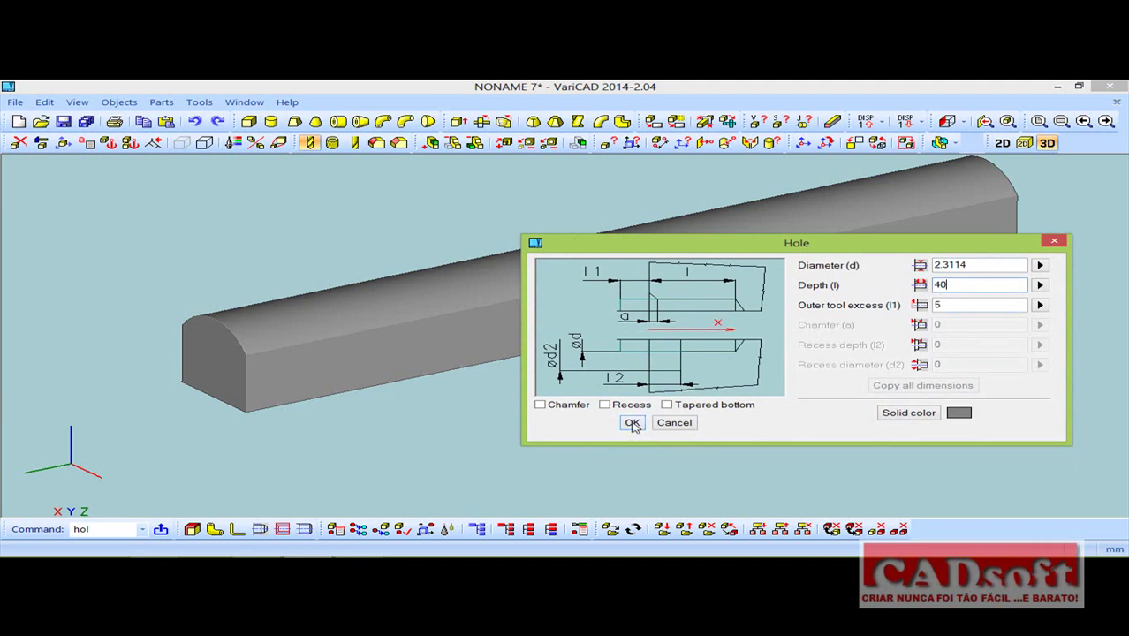
pyautogui.click(633, 423)
pyautogui.scroll(-3, 627, 408)
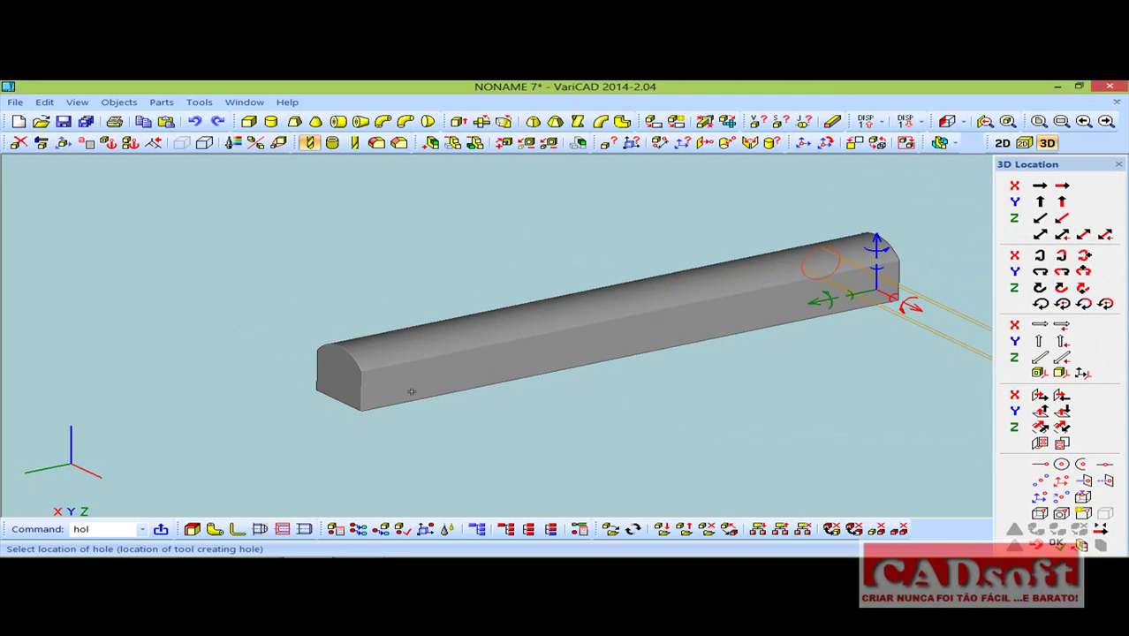
# Rotate the hole 90° and drill it lengthwise at the arc centre of the bar's near end.
pyautogui.click(338, 401)
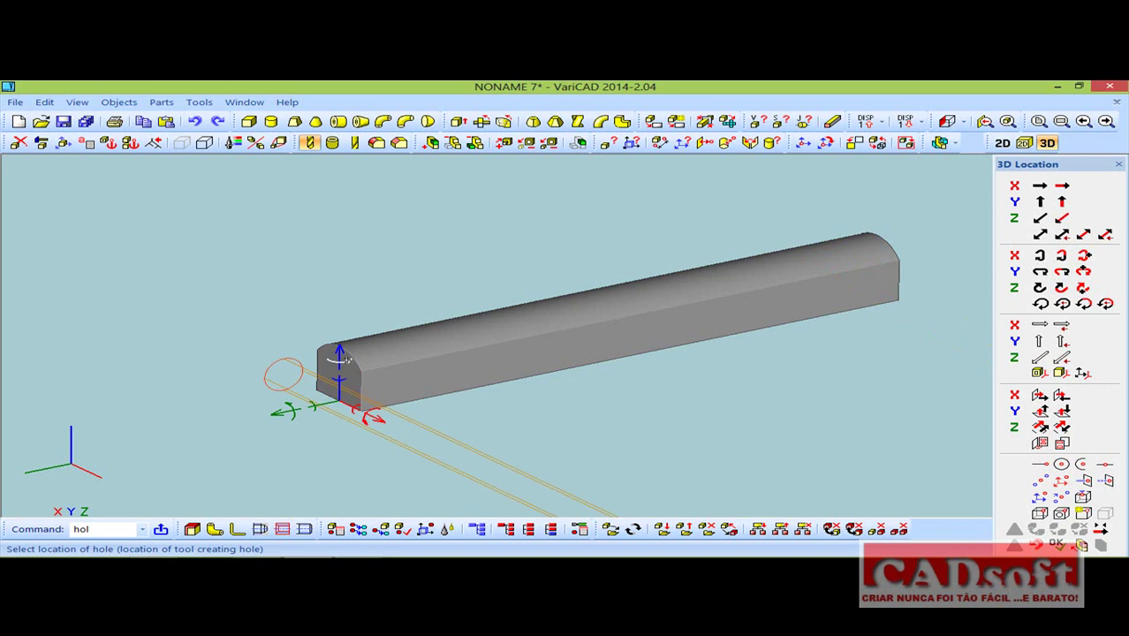
pyautogui.click(342, 358)
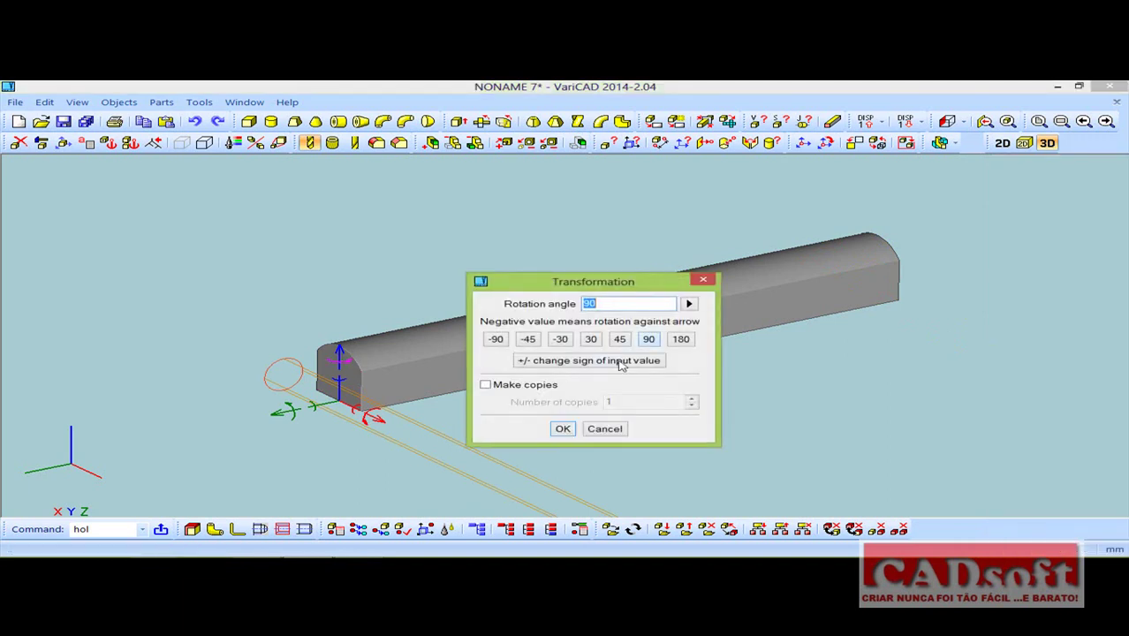
pyautogui.click(563, 429)
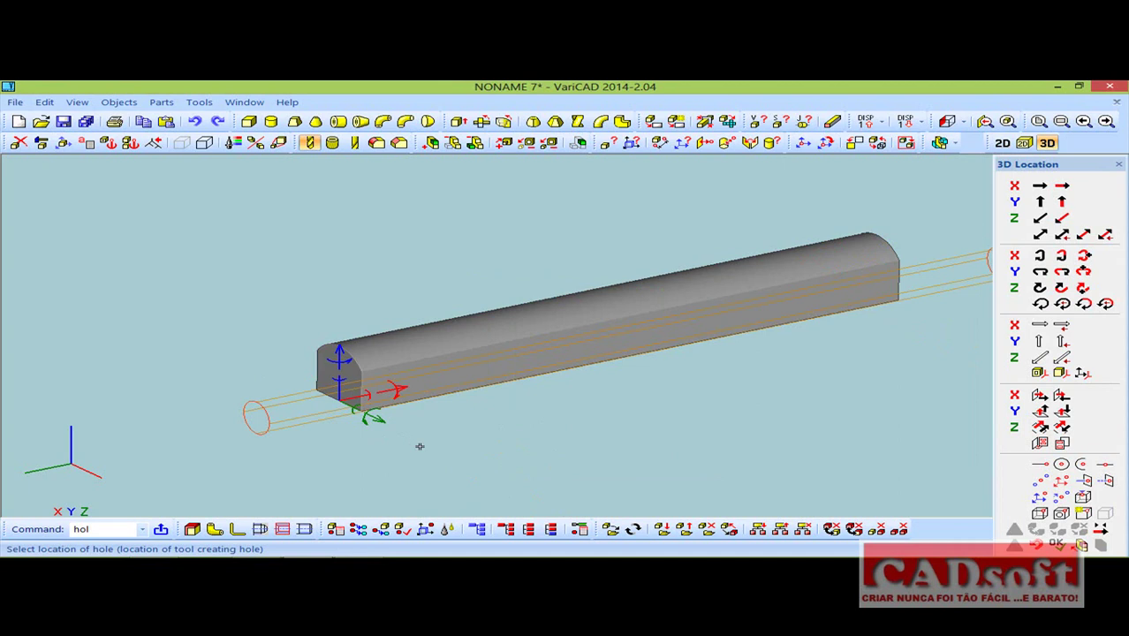
pyautogui.moveTo(444, 452)
pyautogui.mouseDown(button='middle')
pyautogui.moveTo(433, 423)
pyautogui.moveTo(554, 411)
pyautogui.moveTo(544, 427)
pyautogui.mouseUp(button='middle')
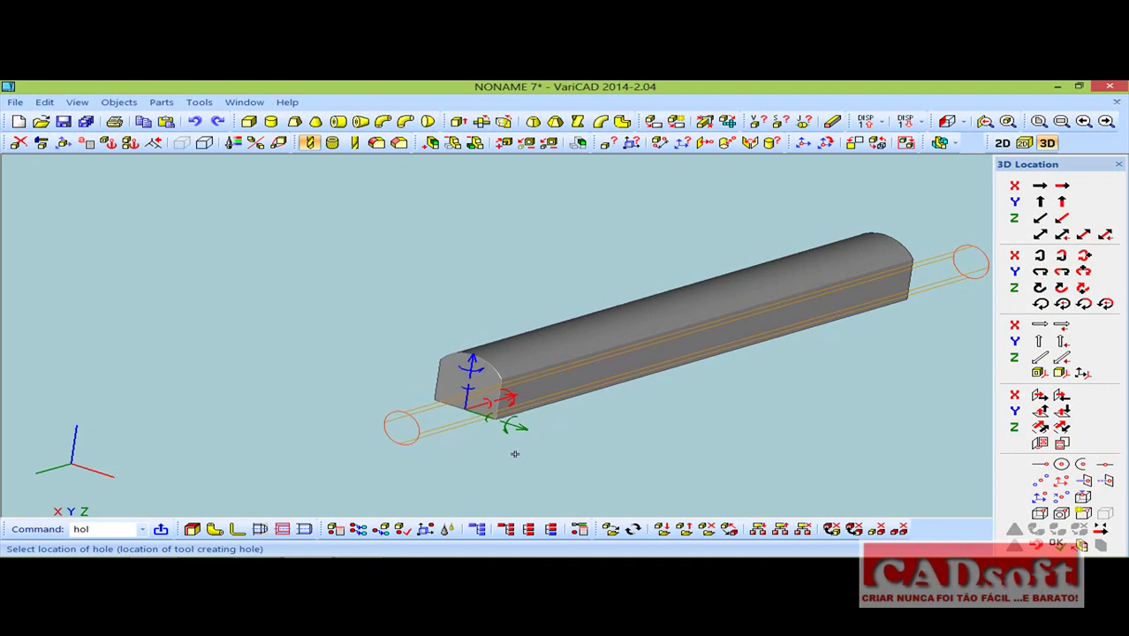
pyautogui.click(1062, 463)
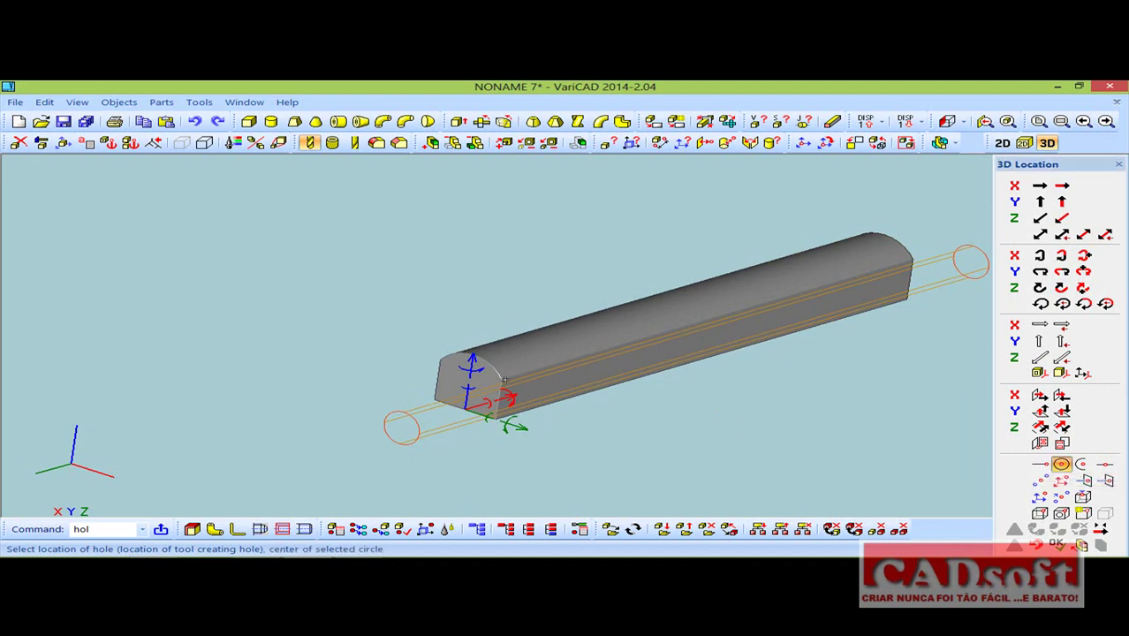
pyautogui.click(492, 373)
pyautogui.moveTo(516, 434)
pyautogui.mouseDown(button='middle')
pyautogui.moveTo(534, 396)
pyautogui.moveTo(613, 390)
pyautogui.moveTo(504, 417)
pyautogui.moveTo(539, 439)
pyautogui.mouseUp(button='middle')
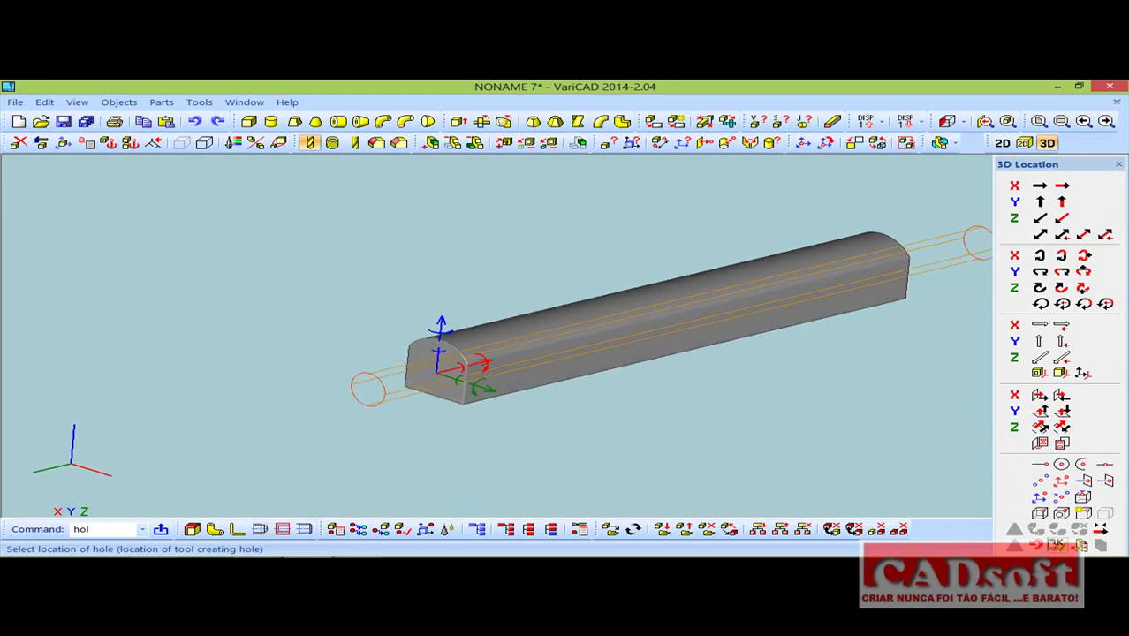
pyautogui.click(1060, 545)
pyautogui.press('Escape')
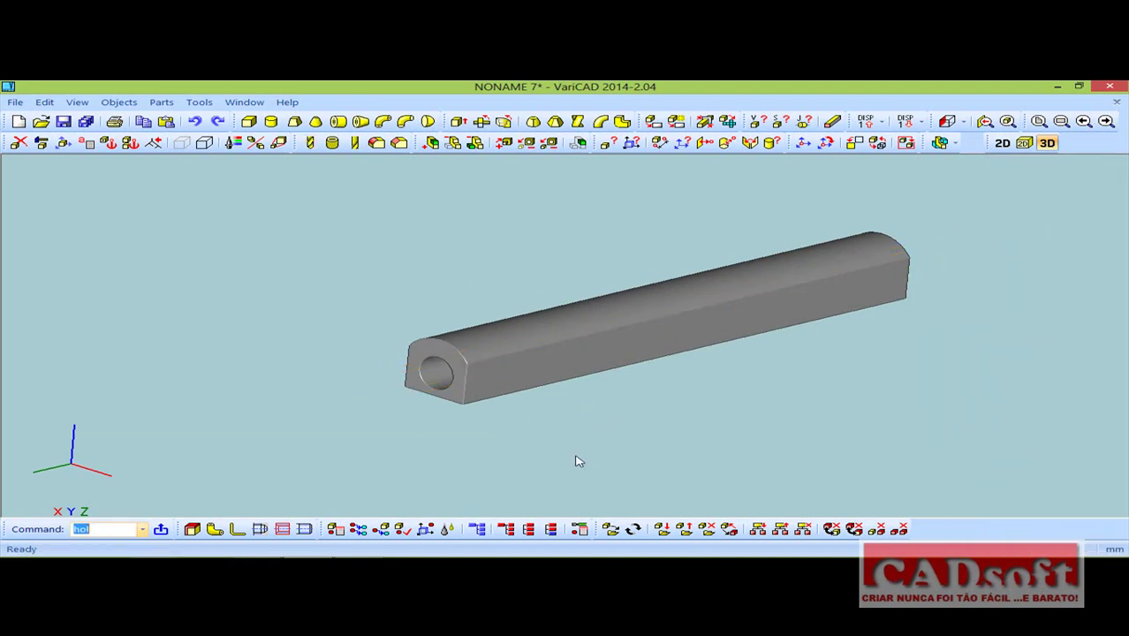
pyautogui.moveTo(597, 449)
pyautogui.mouseDown(button='middle')
pyautogui.moveTo(517, 424)
pyautogui.moveTo(447, 433)
pyautogui.moveTo(487, 450)
pyautogui.mouseUp(button='middle')
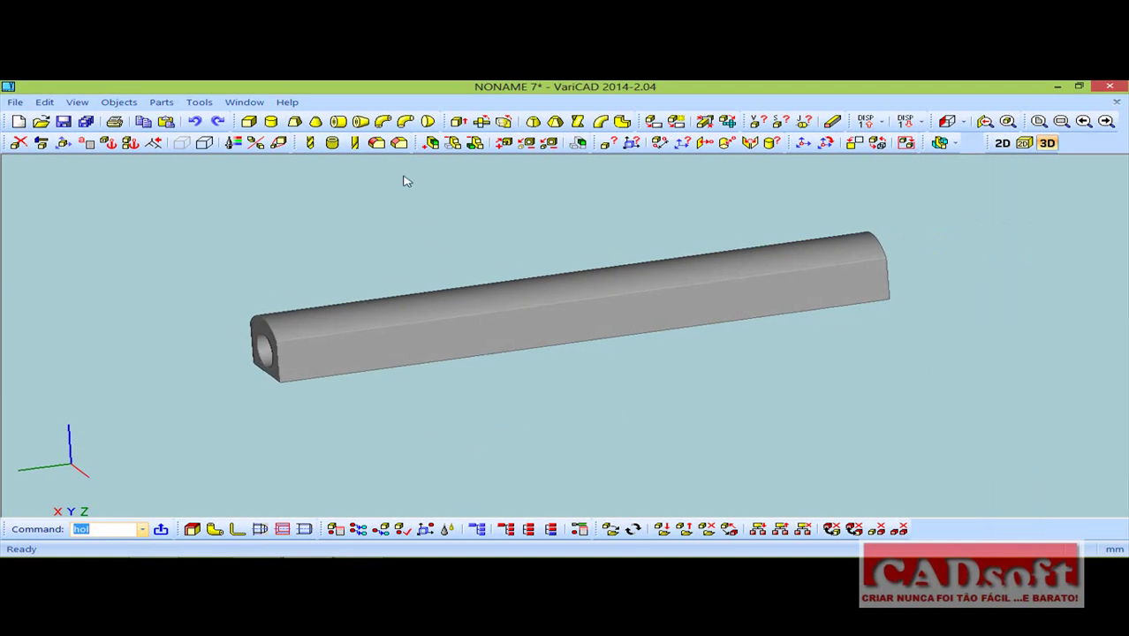
# Define a second hole in the bar with diameter 2.76 and depth 40.
pyautogui.click(311, 146)
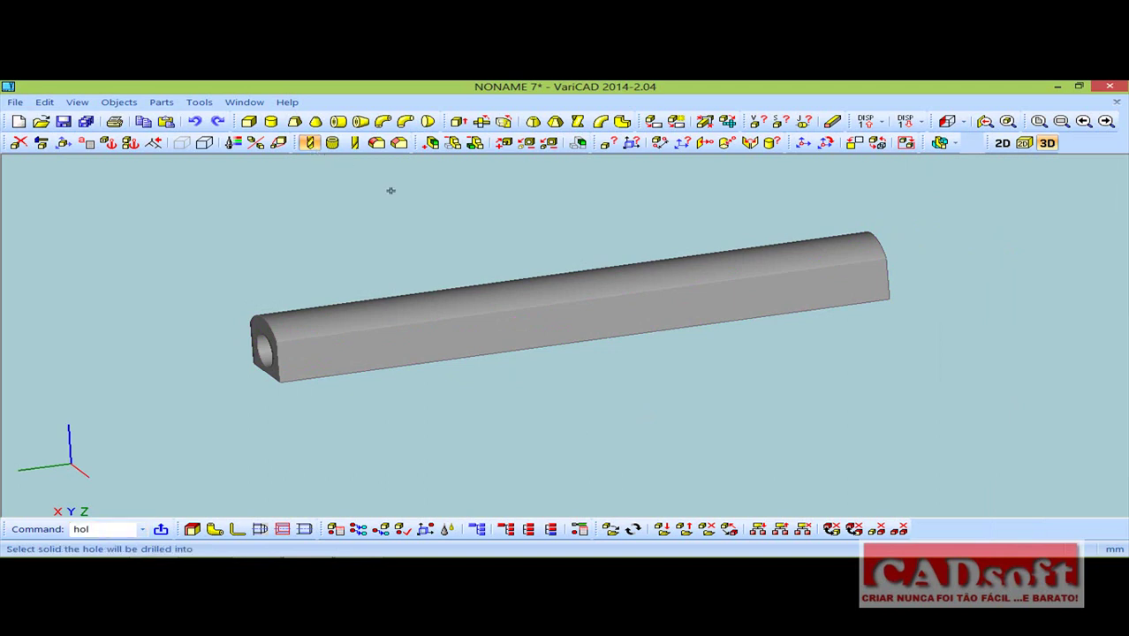
pyautogui.click(433, 291)
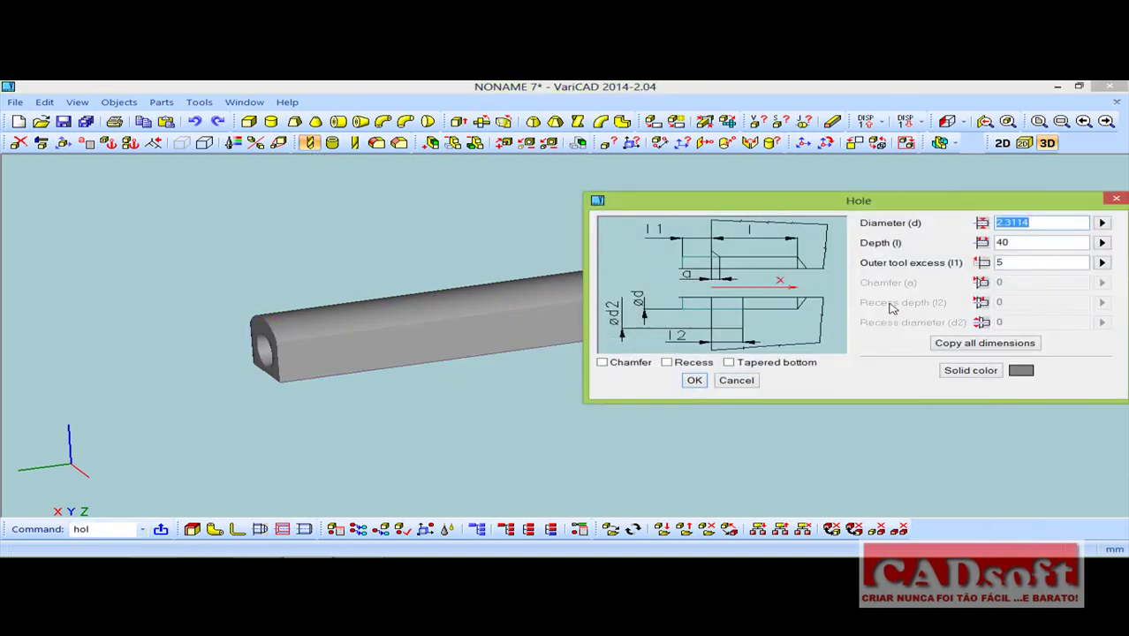
pyautogui.write('2.7')
pyautogui.write('6')
pyautogui.click(694, 382)
pyautogui.moveTo(617, 390); pyautogui.dragTo(397, 416, button='middle')
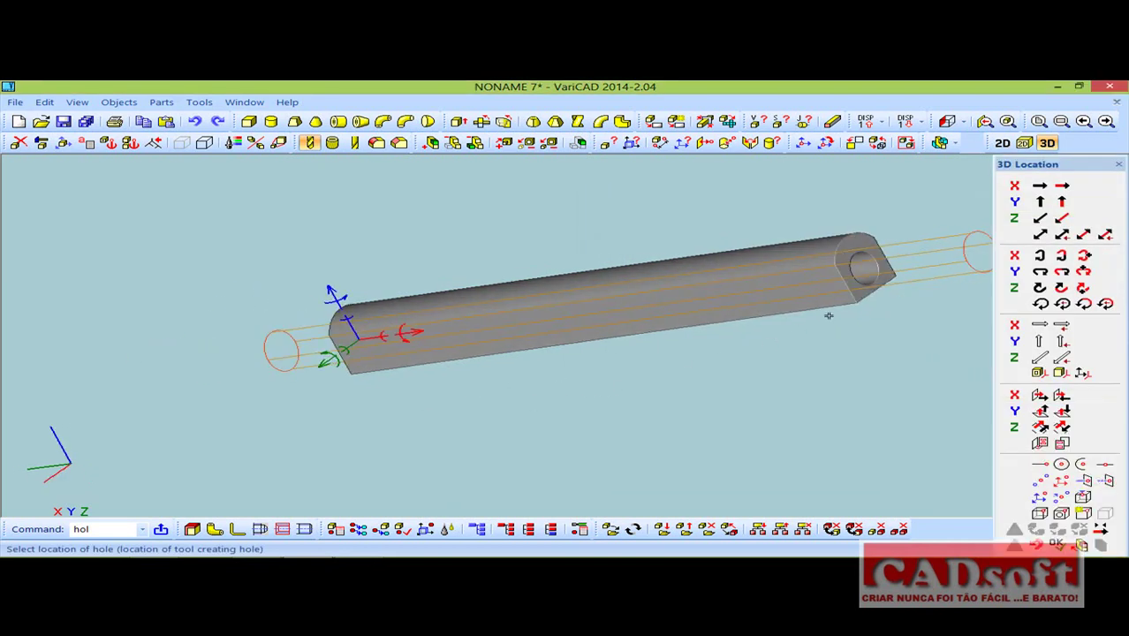
# Rotate the hole tool 180° so it faces the bar's other end.
pyautogui.click(341, 296)
pyautogui.click(678, 280)
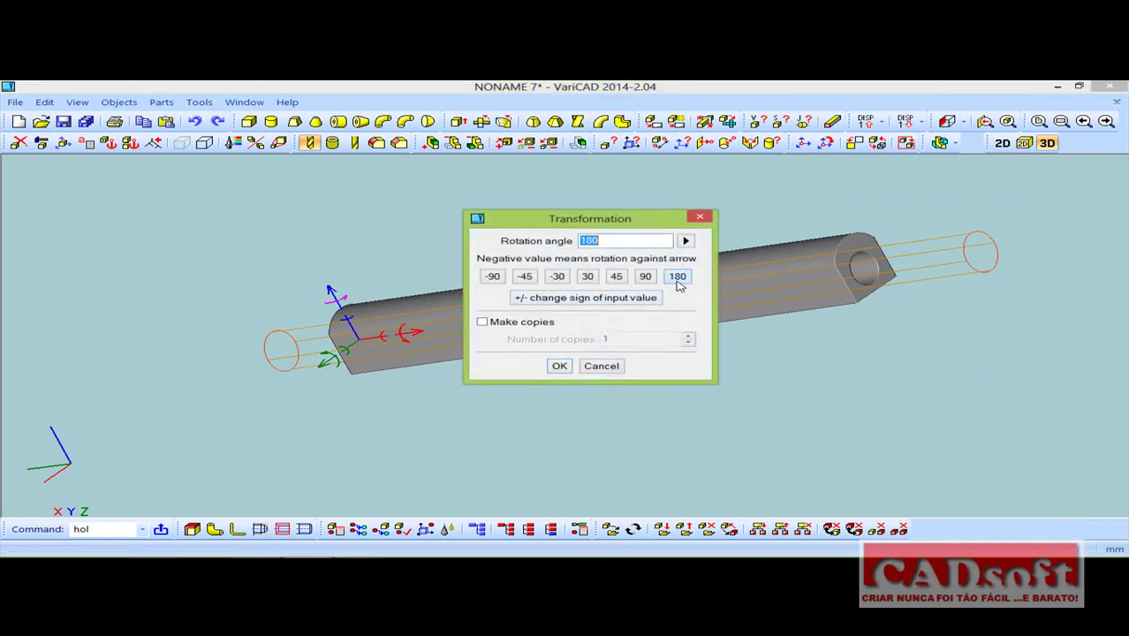
pyautogui.click(559, 365)
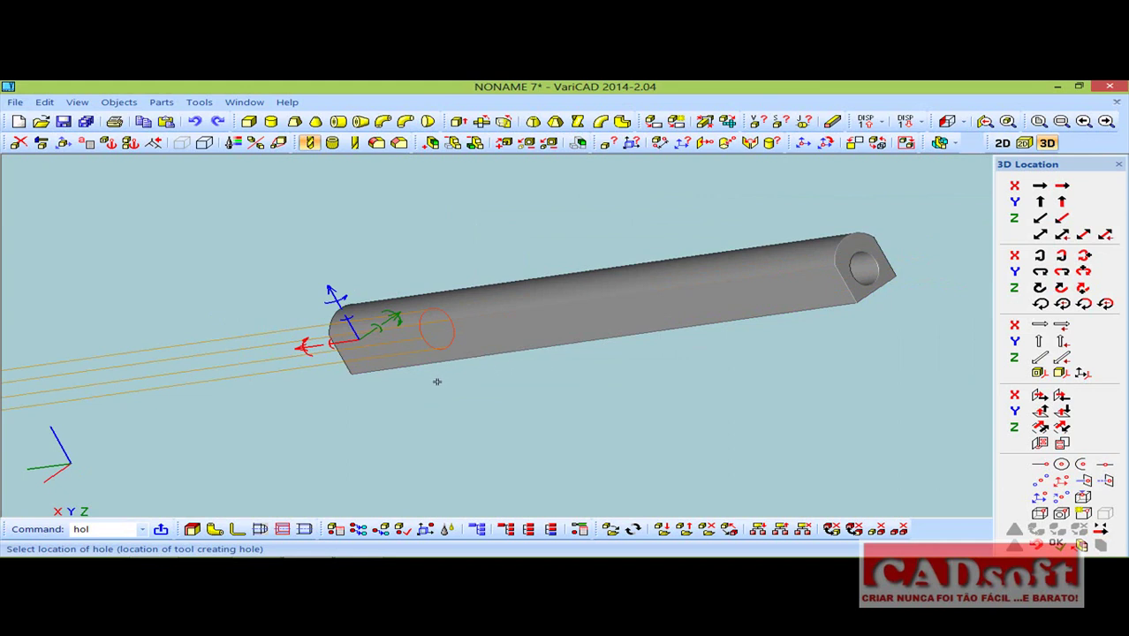
pyautogui.scroll(-1, 347, 413)
pyautogui.scroll(-1, 345, 412)
pyautogui.scroll(-1, 342, 412)
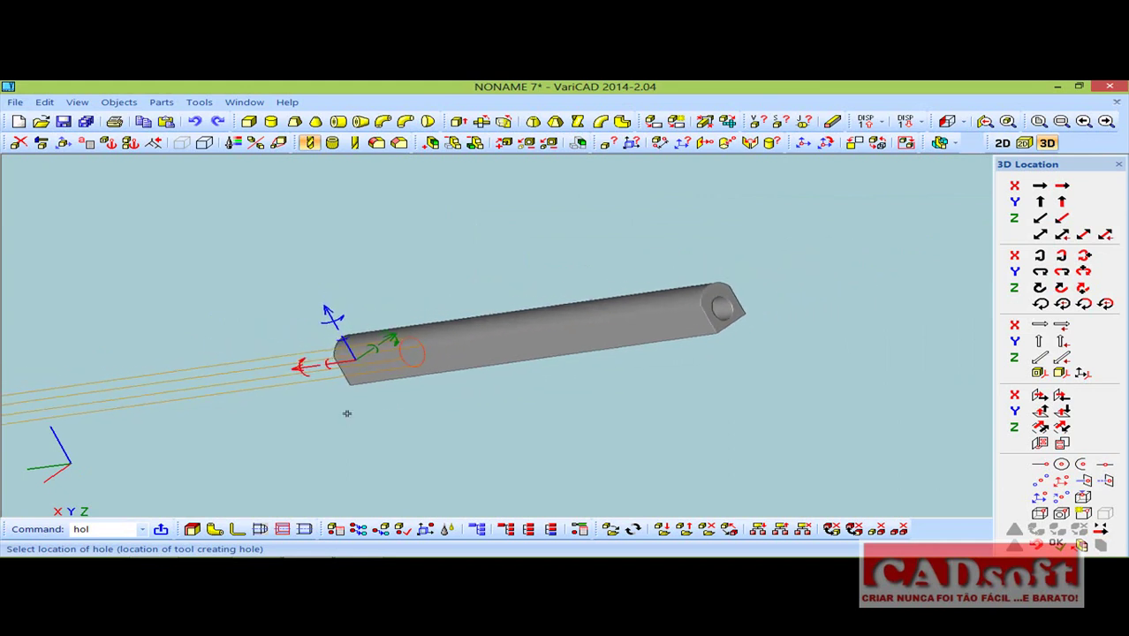
pyautogui.scroll(-1, 336, 411)
pyautogui.moveTo(329, 415); pyautogui.dragTo(570, 365, button='middle')
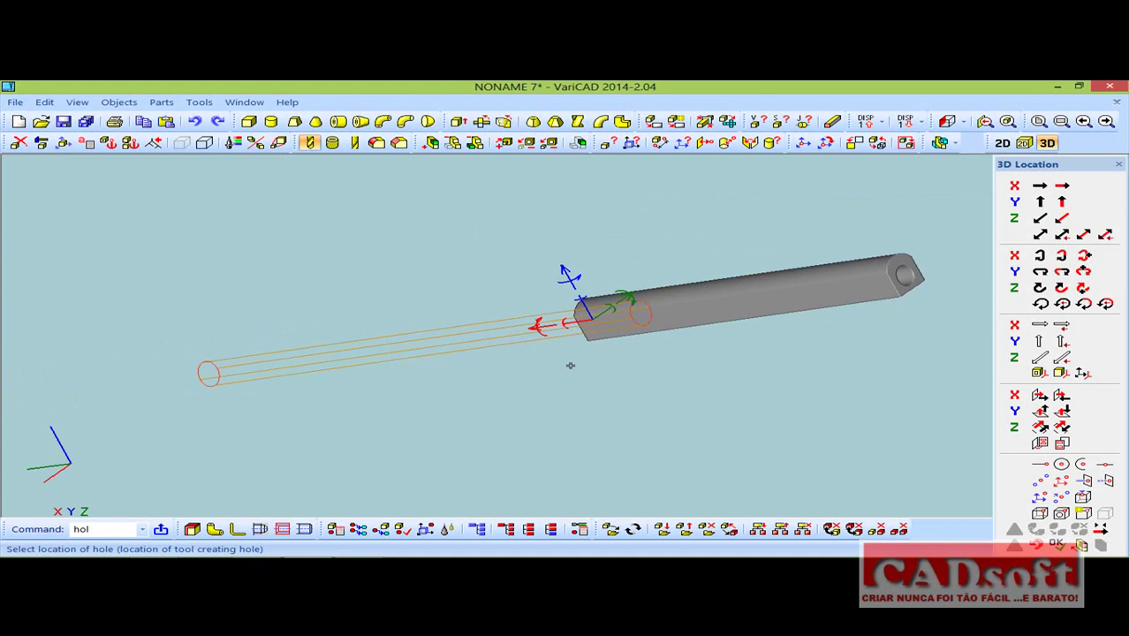
# Snap the hole tool's insertion point to the centre of the bar's end-face circle.
pyautogui.click(1083, 513)
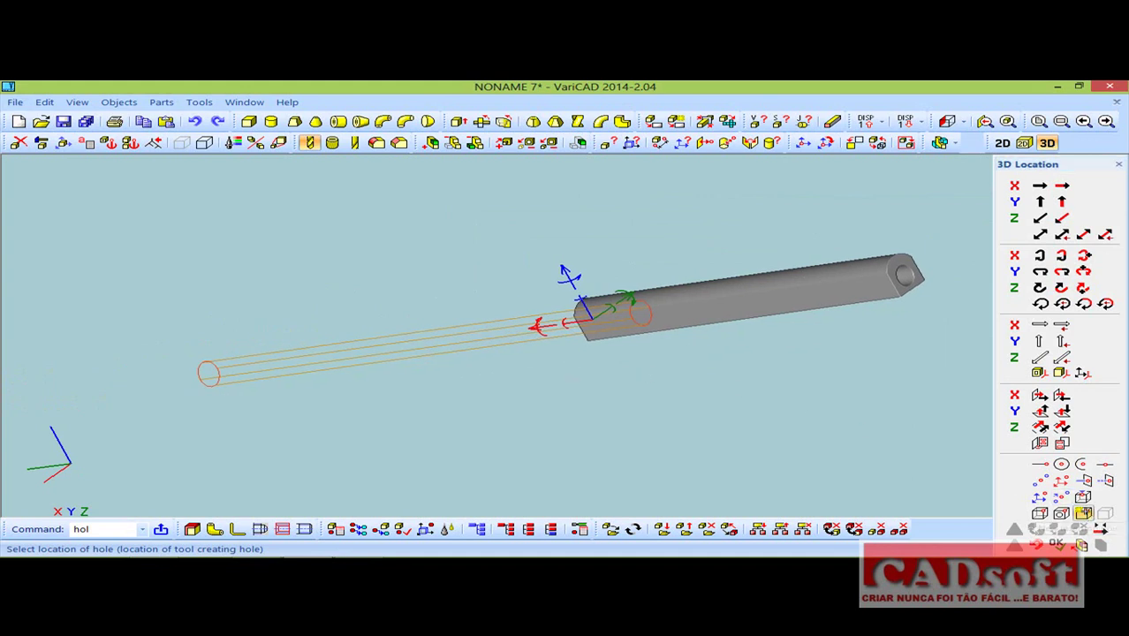
pyautogui.click(190, 205)
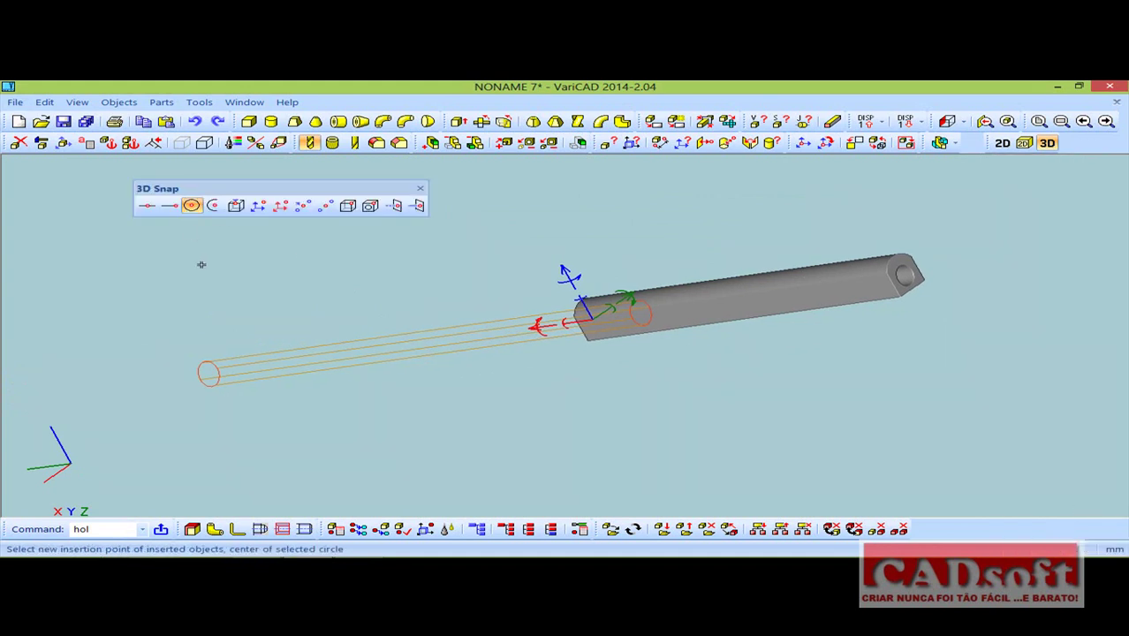
pyautogui.click(196, 363)
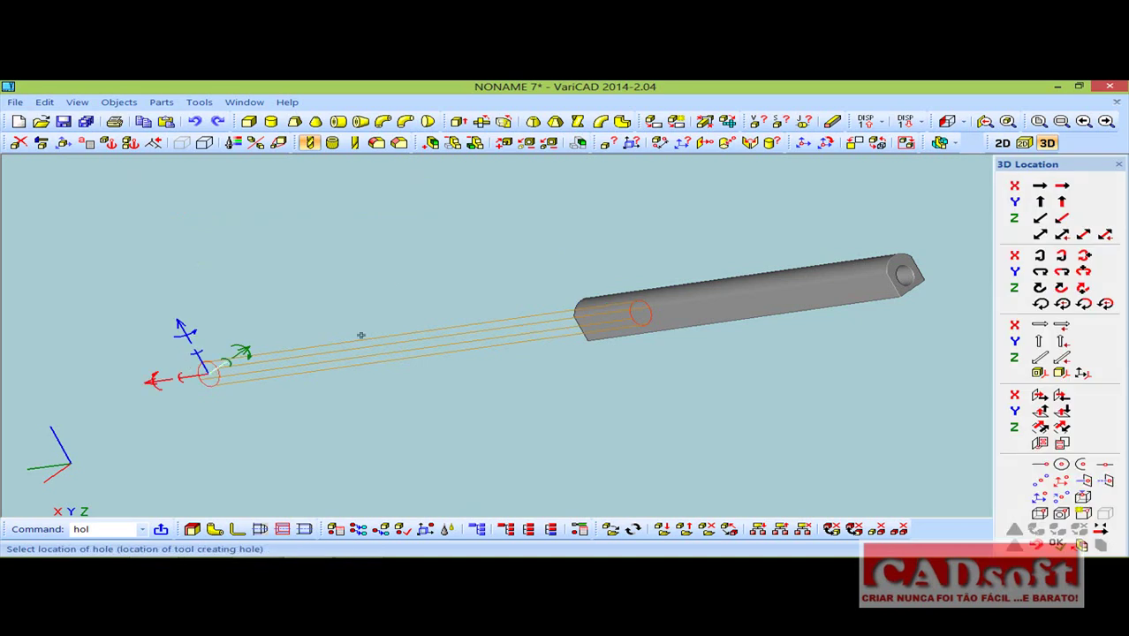
pyautogui.press('Left')
pyautogui.press('Left')
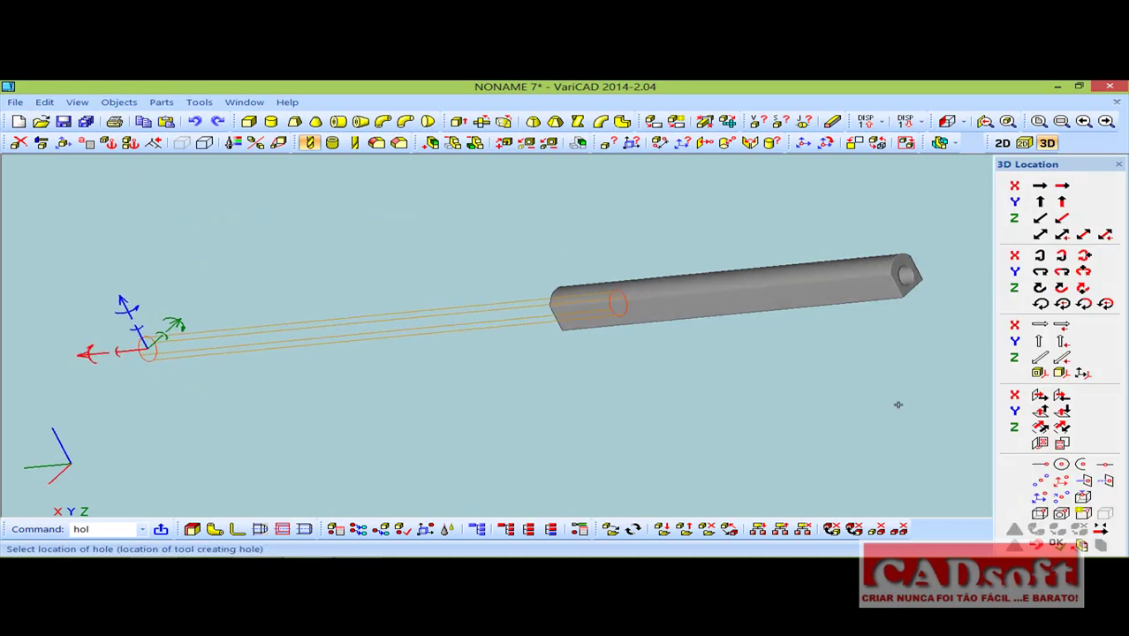
pyautogui.click(1061, 464)
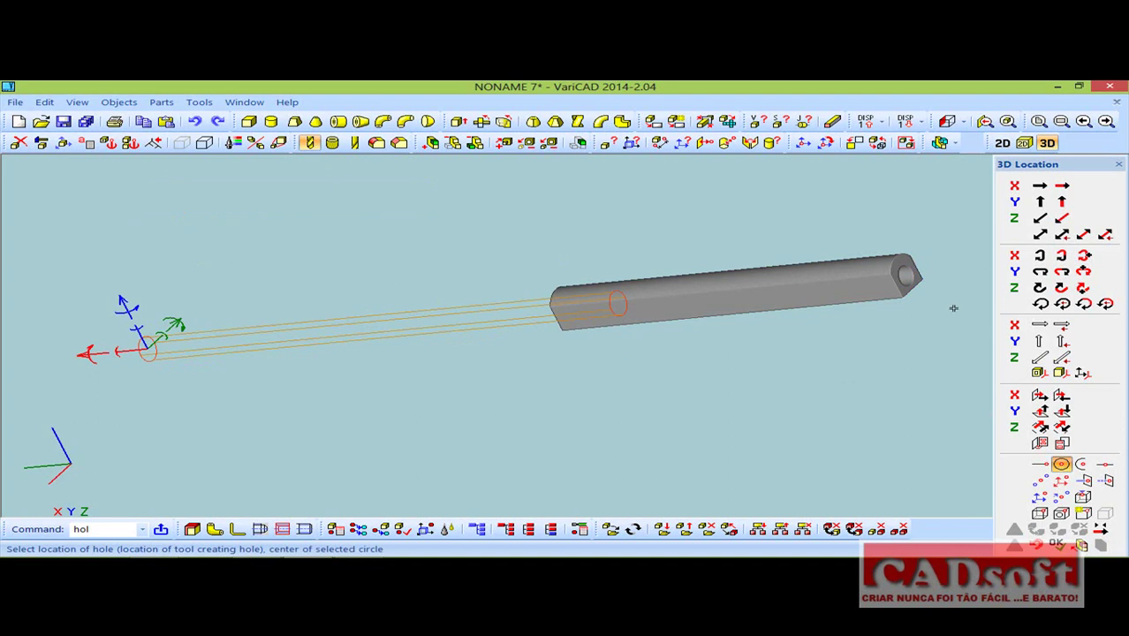
pyautogui.click(905, 277)
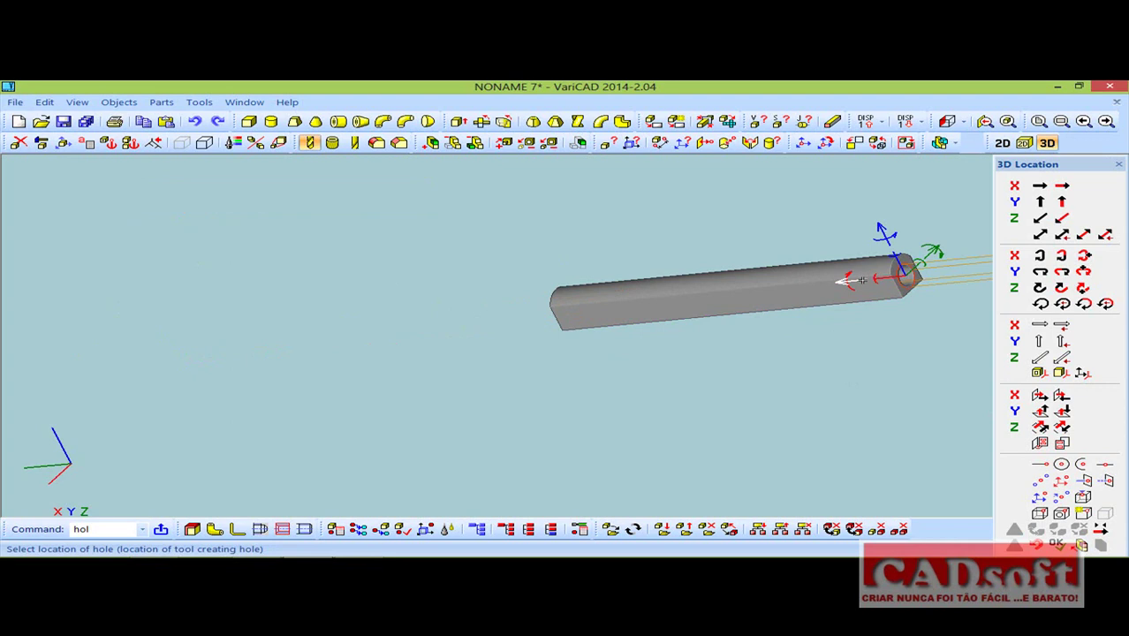
# Shift the hole tool 27 along its axis and finish the lengthwise hole.
pyautogui.click(862, 281)
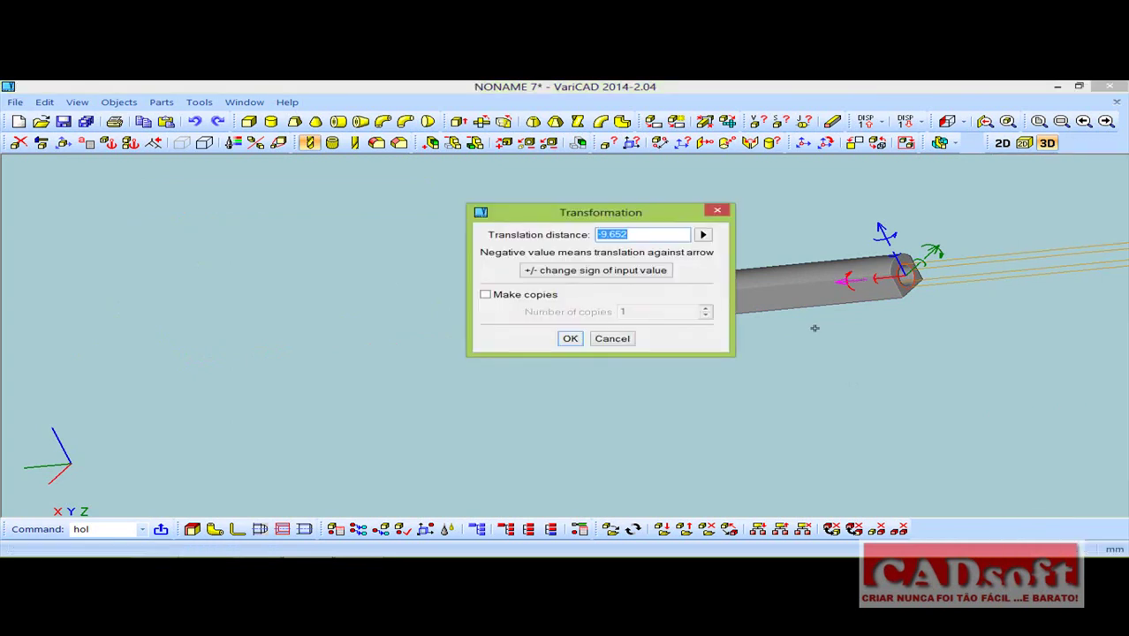
pyautogui.write('27.94')
pyautogui.click(571, 338)
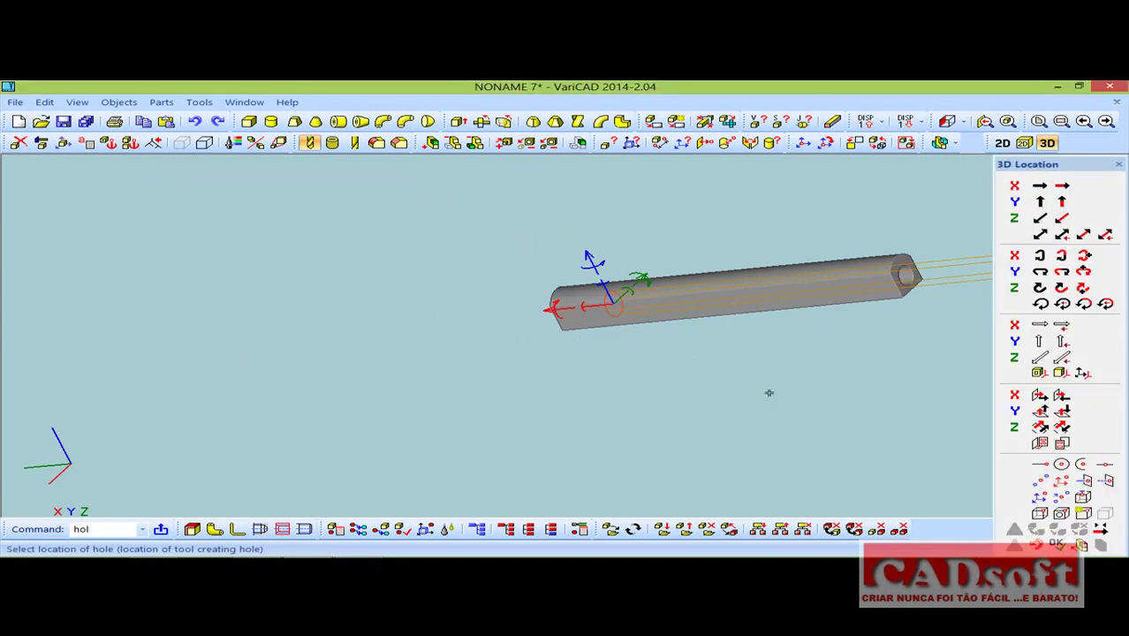
pyautogui.click(1058, 543)
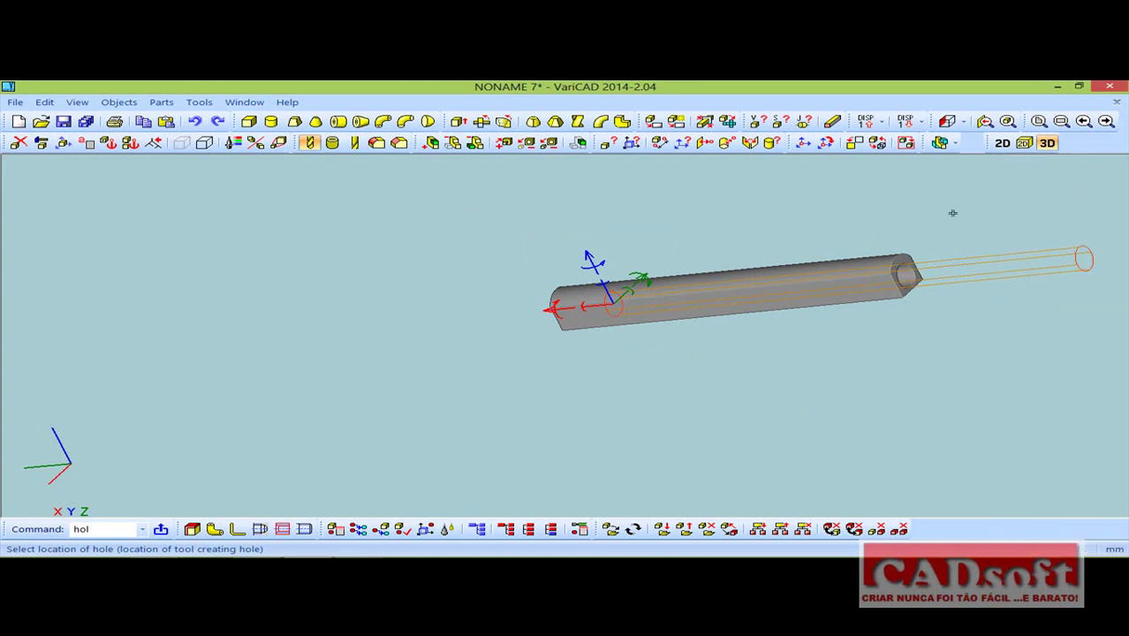
pyautogui.click(1118, 164)
pyautogui.moveTo(471, 389)
pyautogui.mouseDown(button='middle')
pyautogui.moveTo(621, 335)
pyautogui.moveTo(552, 313)
pyautogui.moveTo(473, 352)
pyautogui.mouseUp(button='middle')
pyautogui.scroll(-1, 625, 332)
pyautogui.scroll(1, 626, 332)
pyautogui.scroll(1, 628, 329)
pyautogui.keyDown('shift'); pyautogui.moveTo(692, 289); pyautogui.dragTo(547, 351, button='middle'); pyautogui.keyUp('shift')
pyautogui.moveTo(553, 391); pyautogui.dragTo(362, 375, button='middle')
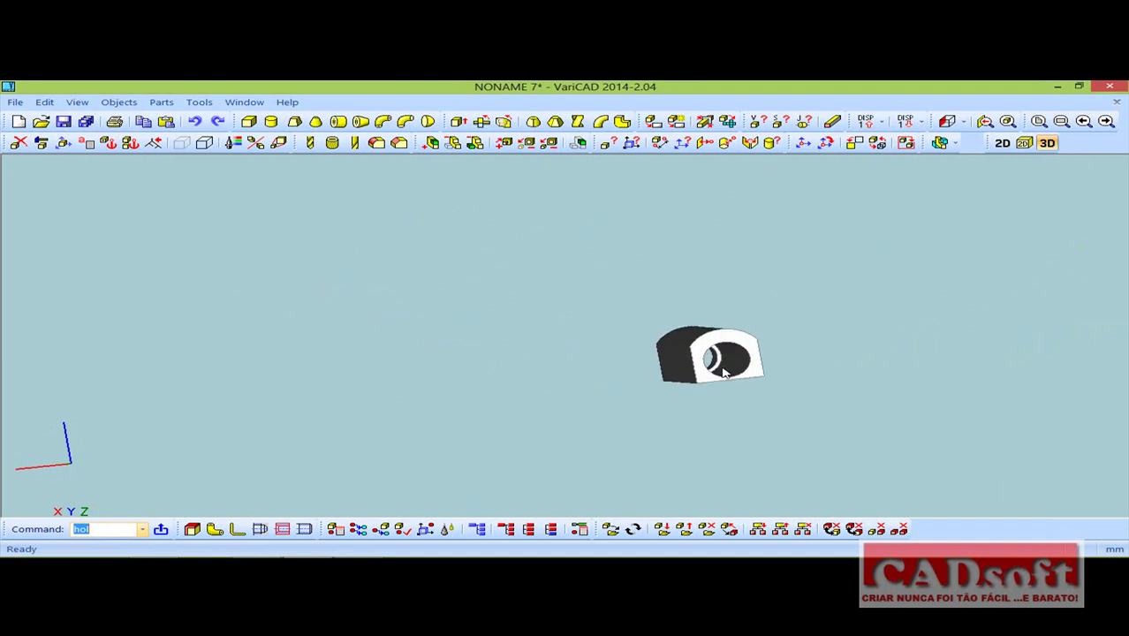
pyautogui.keyDown('shift'); pyautogui.moveTo(757, 364); pyautogui.dragTo(605, 341, button='middle'); pyautogui.keyUp('shift')
pyautogui.scroll(2, 610, 345)
pyautogui.scroll(2, 597, 343)
pyautogui.scroll(4, 583, 344)
pyautogui.scroll(2, 573, 343)
pyautogui.scroll(2, 553, 345)
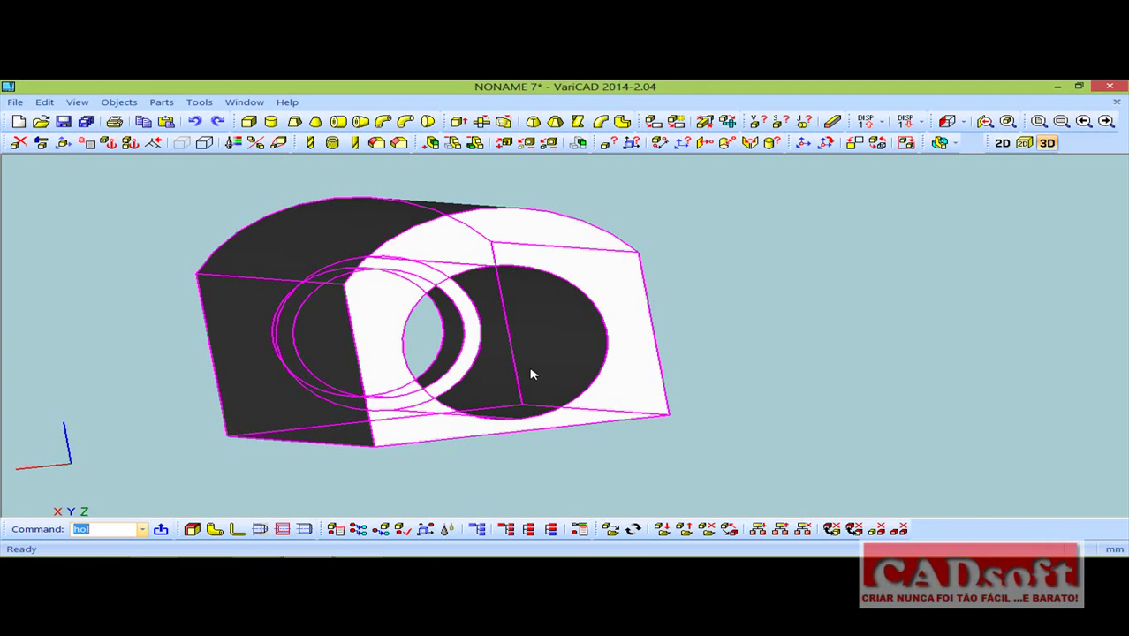
# Fillet the inner step edge between the two bores with radius 0.127.
pyautogui.click(376, 142)
pyautogui.click(458, 353)
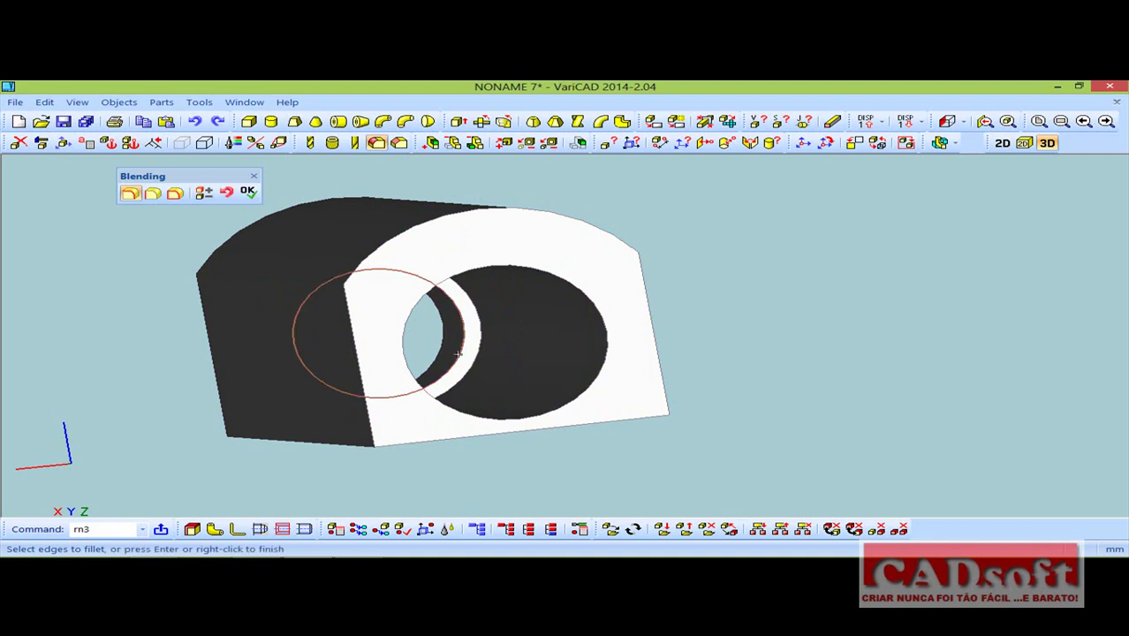
pyautogui.click(247, 191)
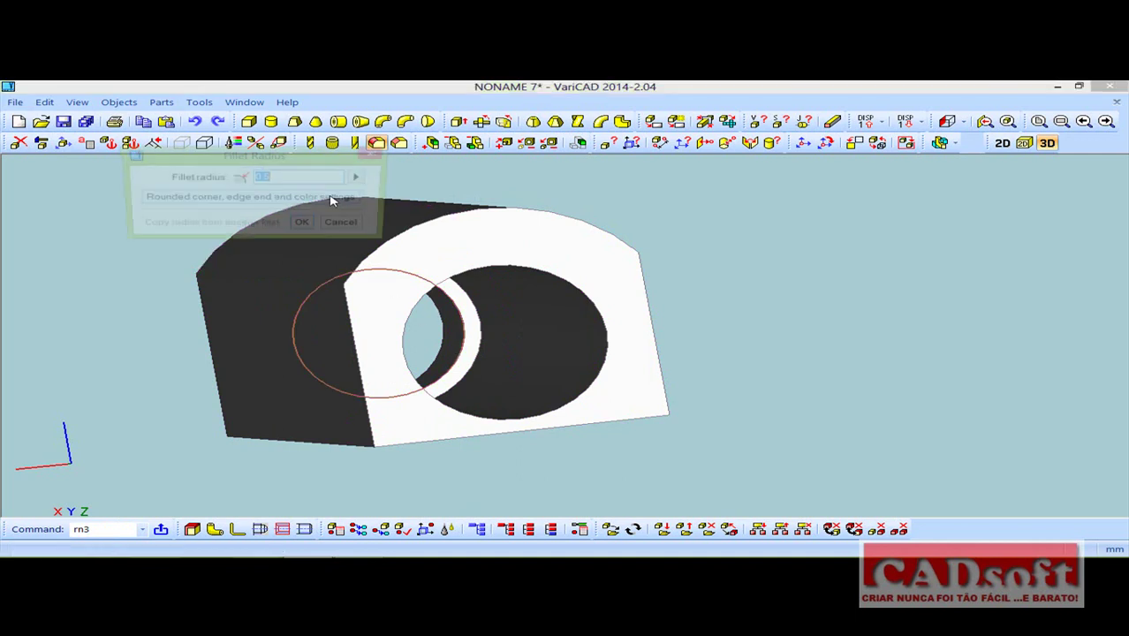
pyautogui.press('BackSpace')
pyautogui.write('.127')
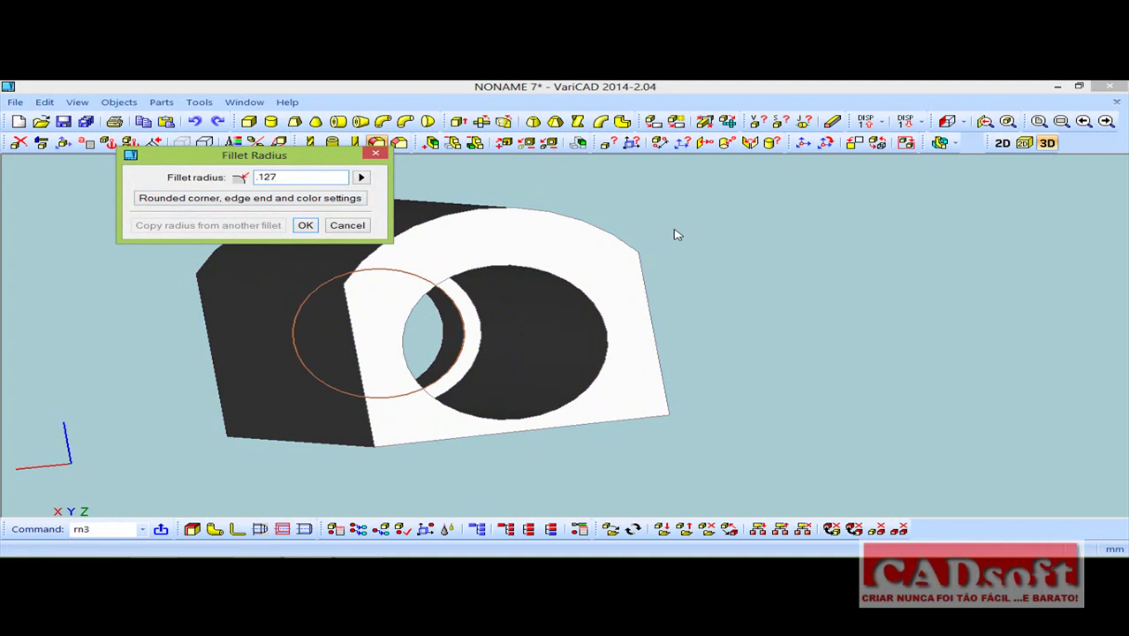
pyautogui.click(305, 225)
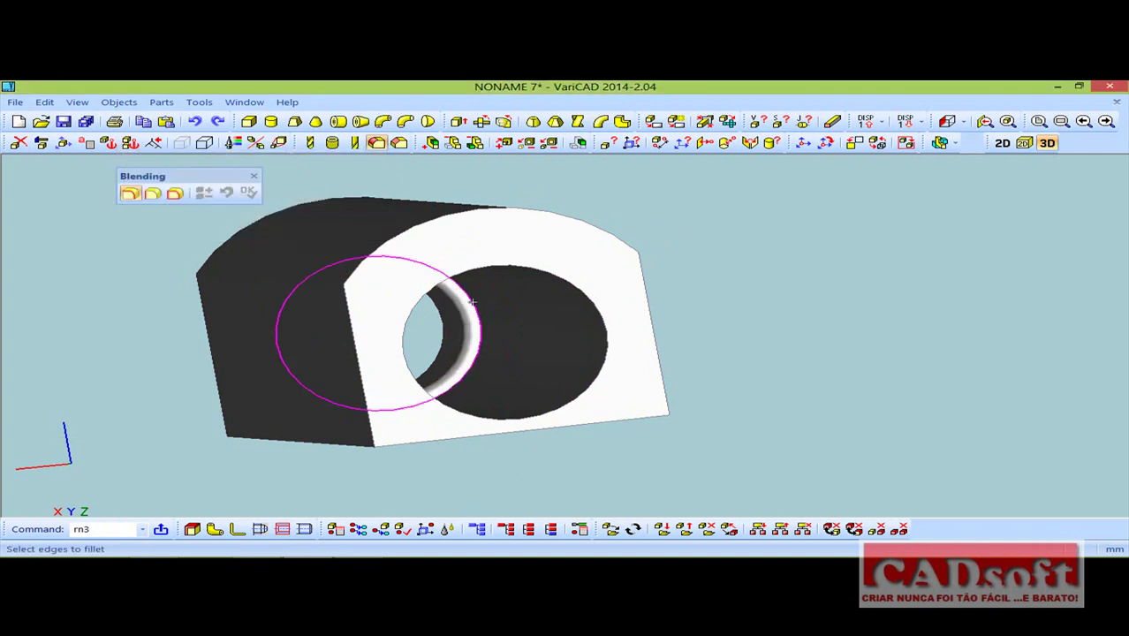
pyautogui.click(253, 176)
pyautogui.moveTo(361, 322); pyautogui.dragTo(643, 353, button='middle')
pyautogui.moveTo(410, 354); pyautogui.dragTo(524, 328, button='middle')
pyautogui.scroll(-2, 355, 396)
pyautogui.scroll(-2, 363, 386)
pyautogui.moveTo(360, 382)
pyautogui.mouseDown(button='middle')
pyautogui.moveTo(387, 369)
pyautogui.moveTo(560, 384)
pyautogui.moveTo(704, 447)
pyautogui.mouseUp(button='middle')
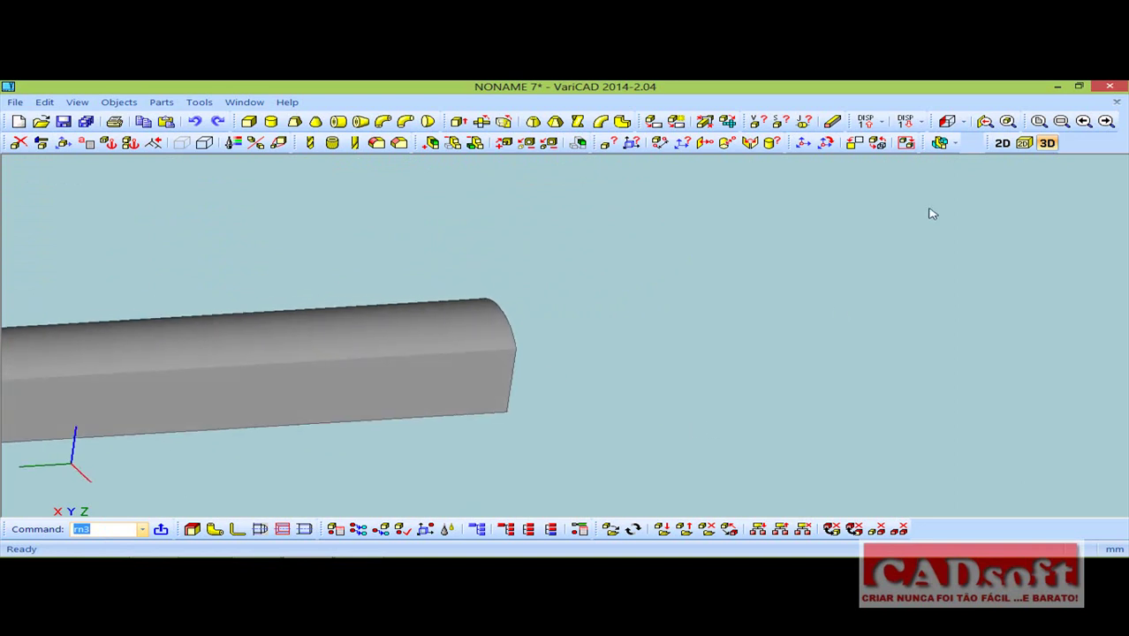
# Define a new cylinder with diameter 2.4892 and length 2.6416.
pyautogui.click(1039, 121)
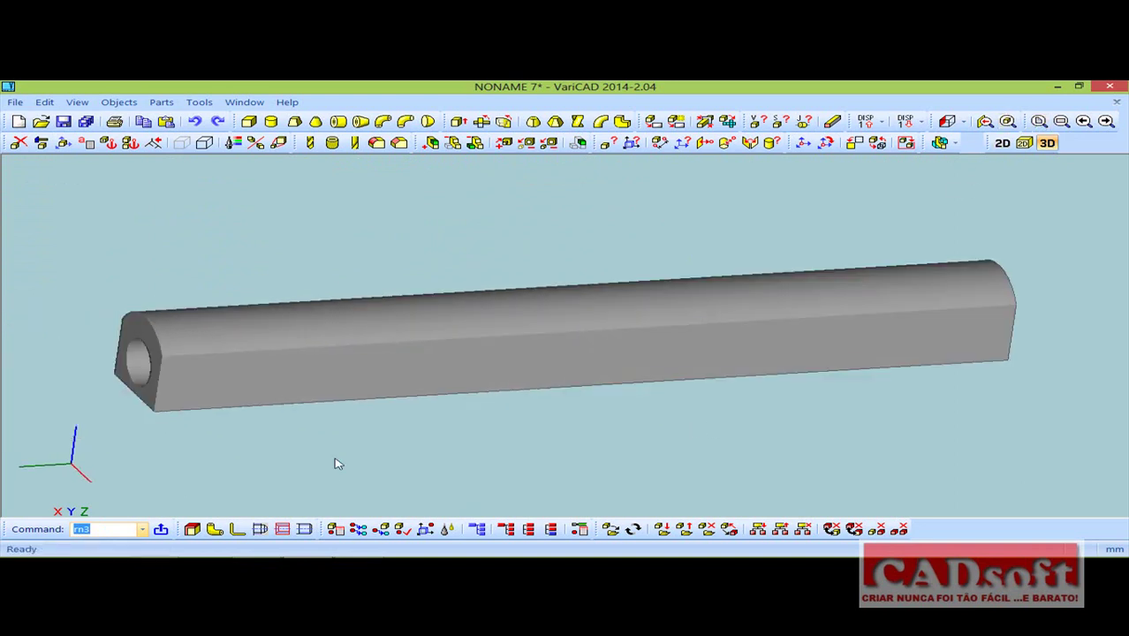
pyautogui.scroll(-1, 335, 461)
pyautogui.scroll(-2, 324, 449)
pyautogui.scroll(-1, 305, 455)
pyautogui.moveTo(303, 451); pyautogui.dragTo(323, 430, button='middle')
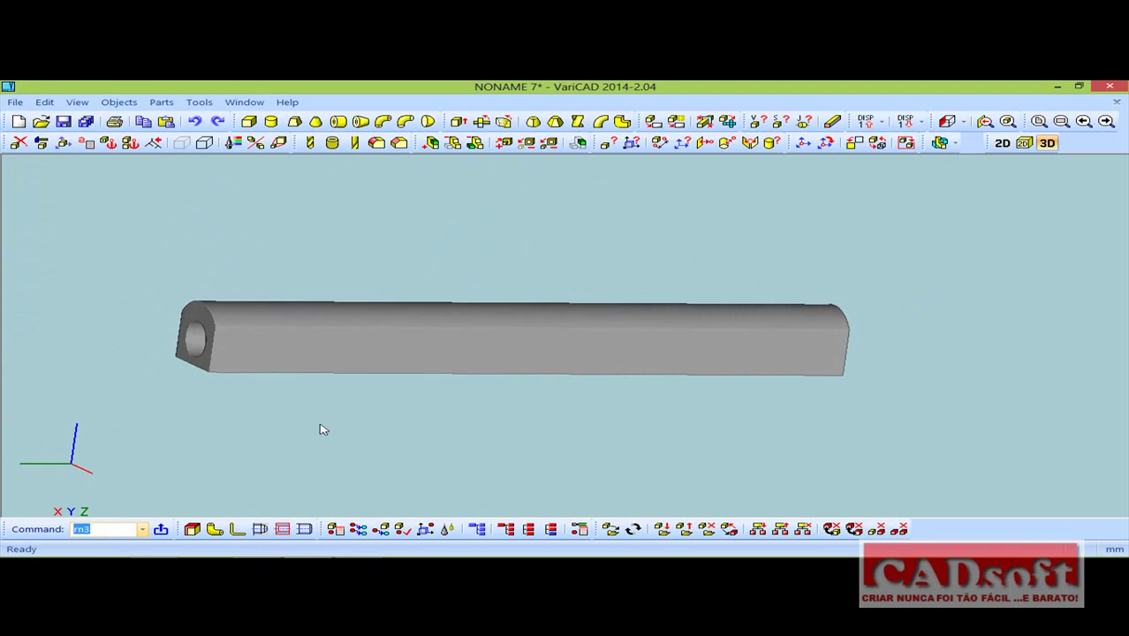
pyautogui.click(271, 123)
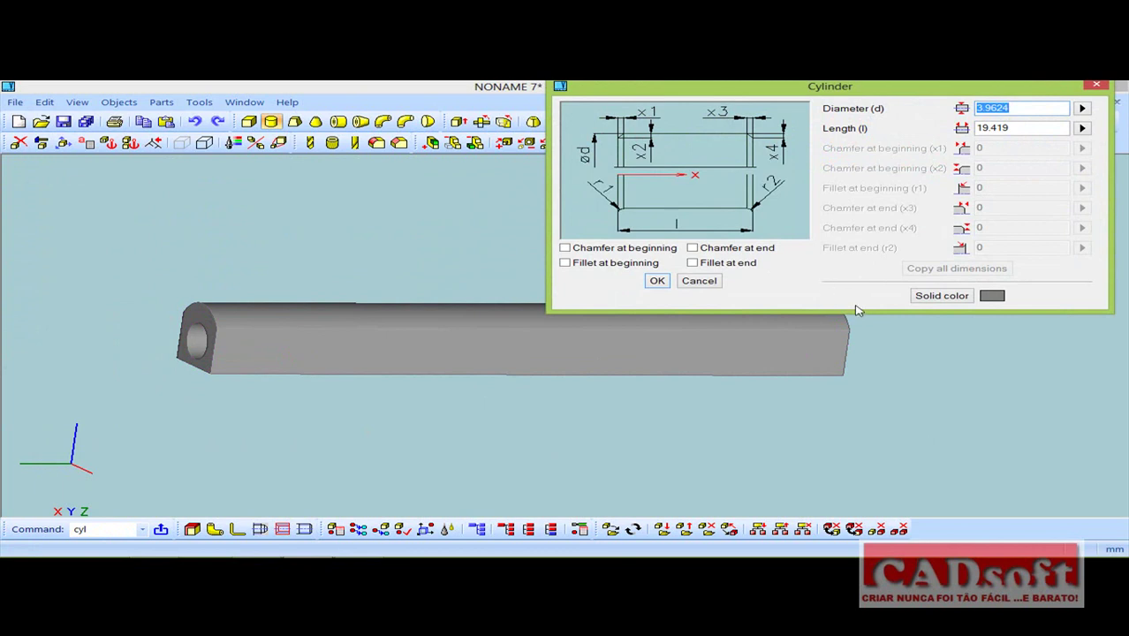
pyautogui.write('2.64')
pyautogui.moveTo(1018, 108); pyautogui.dragTo(948, 113)
pyautogui.write('2')
pyautogui.moveTo(1043, 127); pyautogui.dragTo(941, 131)
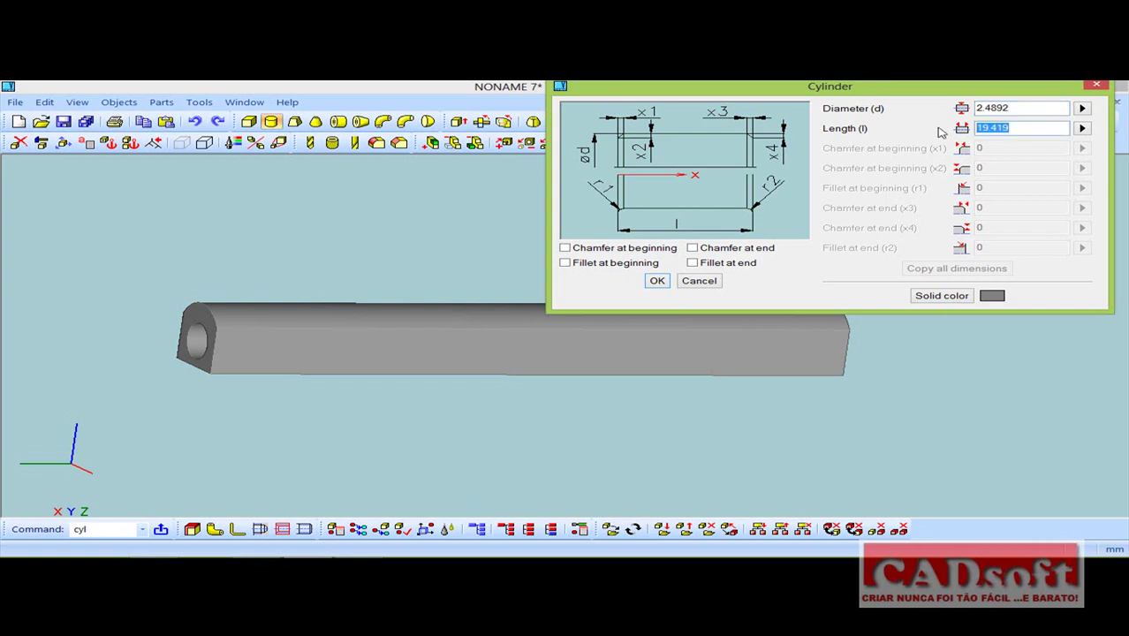
pyautogui.write('2.6416')
# Create the cylinder and rotate it 180° so it points below the bar.
pyautogui.click(656, 281)
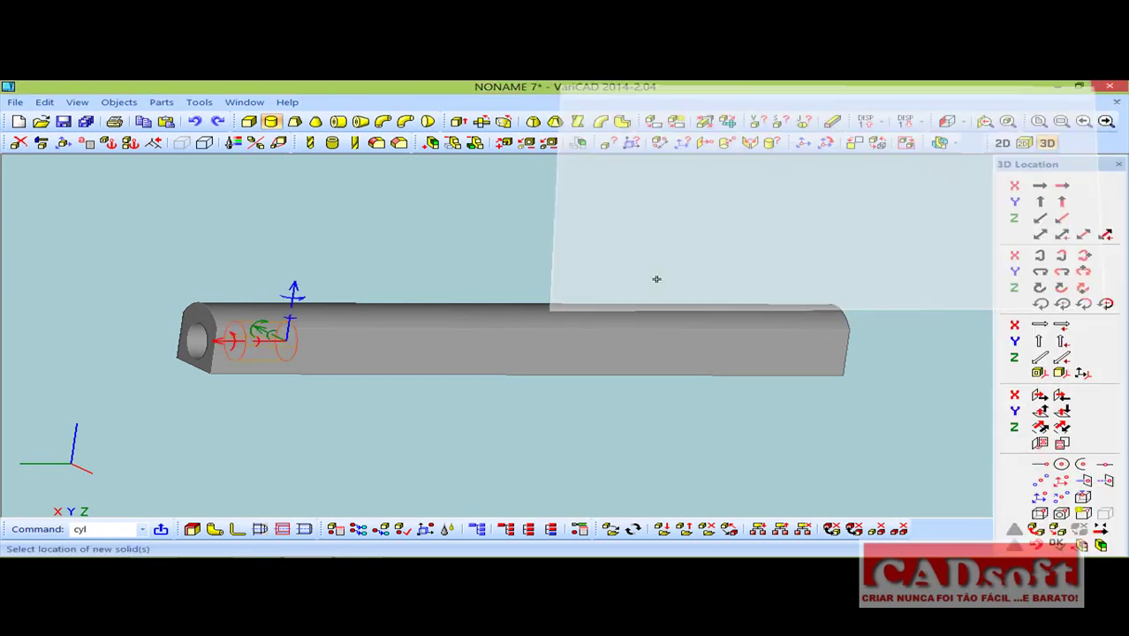
pyautogui.moveTo(437, 303)
pyautogui.mouseDown(button='middle')
pyautogui.moveTo(462, 197)
pyautogui.moveTo(437, 305)
pyautogui.mouseUp(button='middle')
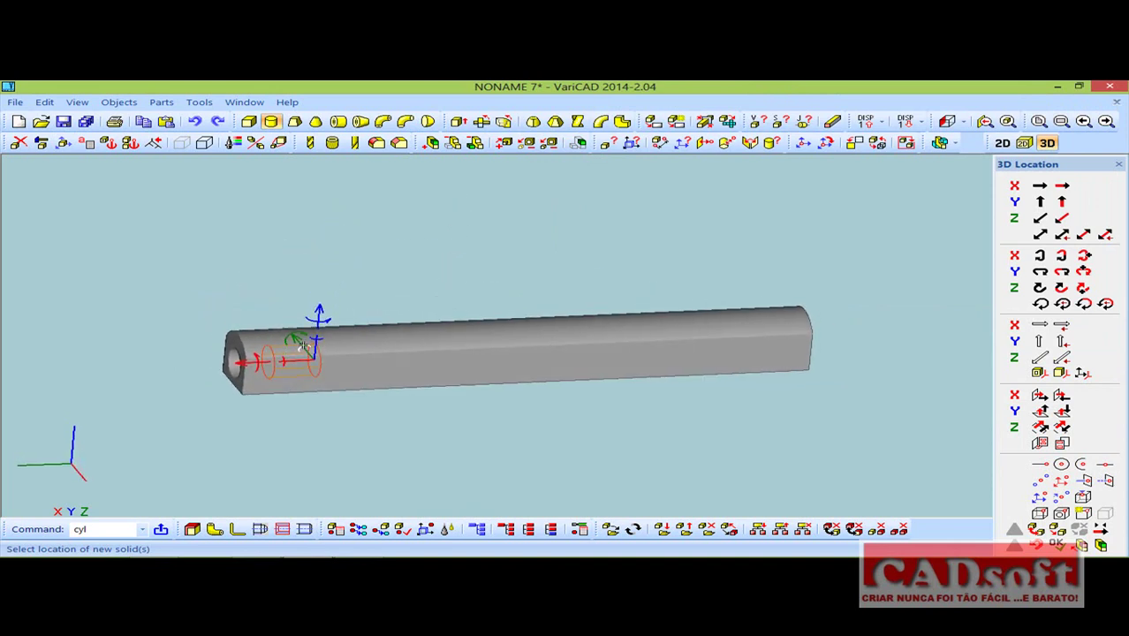
pyautogui.moveTo(304, 345)
pyautogui.mouseDown()
pyautogui.moveTo(375, 387)
pyautogui.moveTo(343, 402)
pyautogui.moveTo(311, 323)
pyautogui.moveTo(320, 326)
pyautogui.mouseUp()
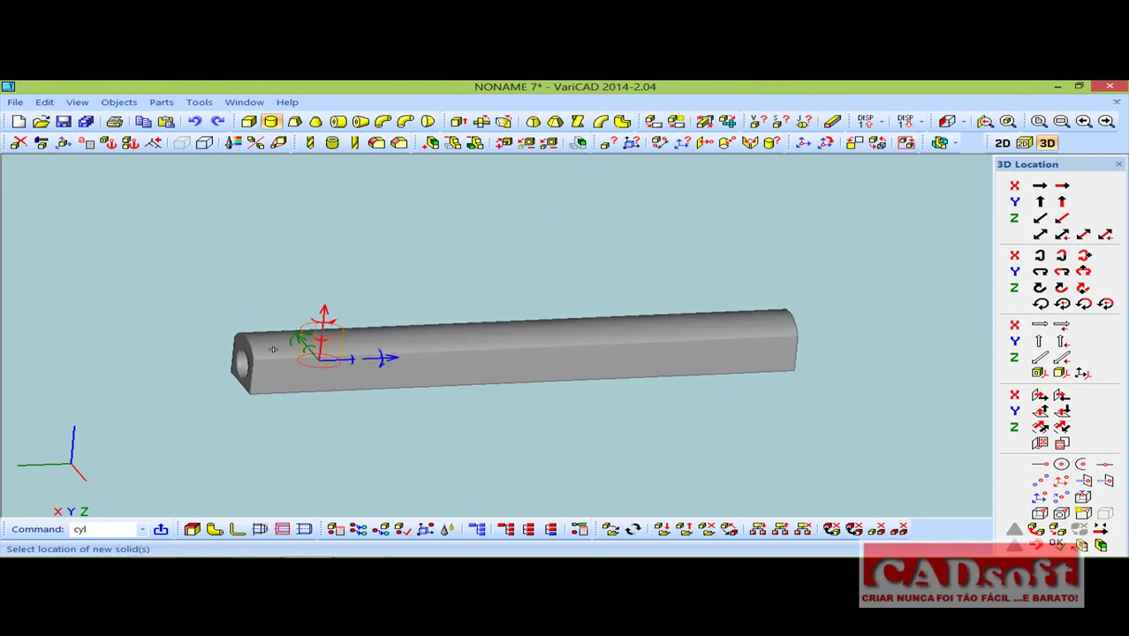
pyautogui.click(300, 339)
pyautogui.click(506, 408)
pyautogui.moveTo(449, 429); pyautogui.dragTo(532, 386, button='middle')
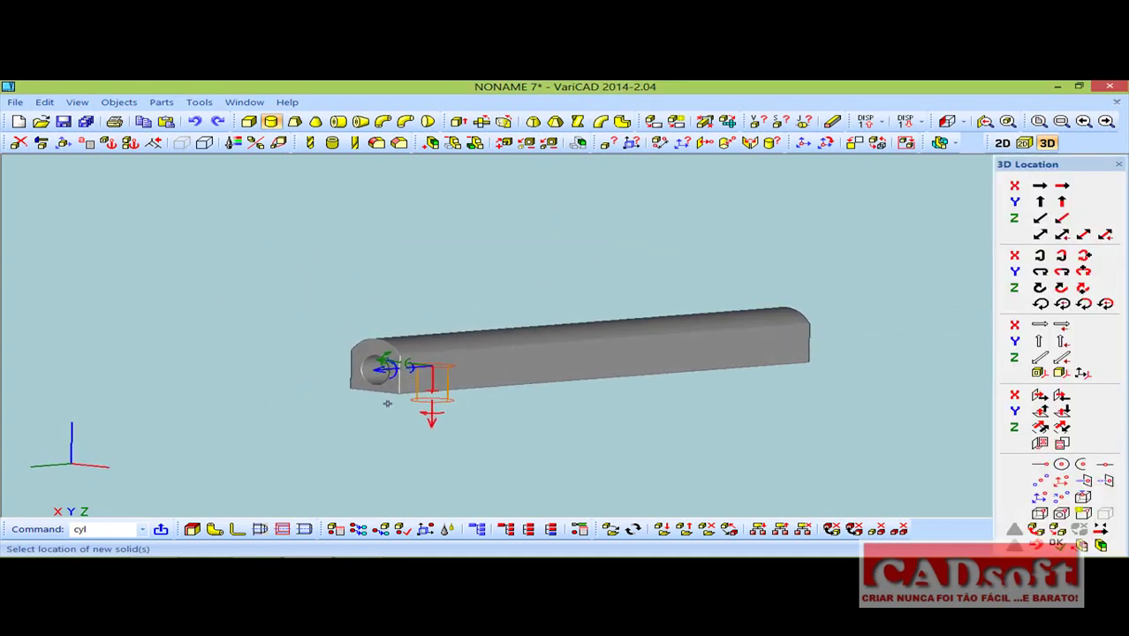
pyautogui.moveTo(375, 391)
pyautogui.mouseDown(button='middle')
pyautogui.moveTo(451, 440)
pyautogui.moveTo(475, 366)
pyautogui.mouseUp(button='middle')
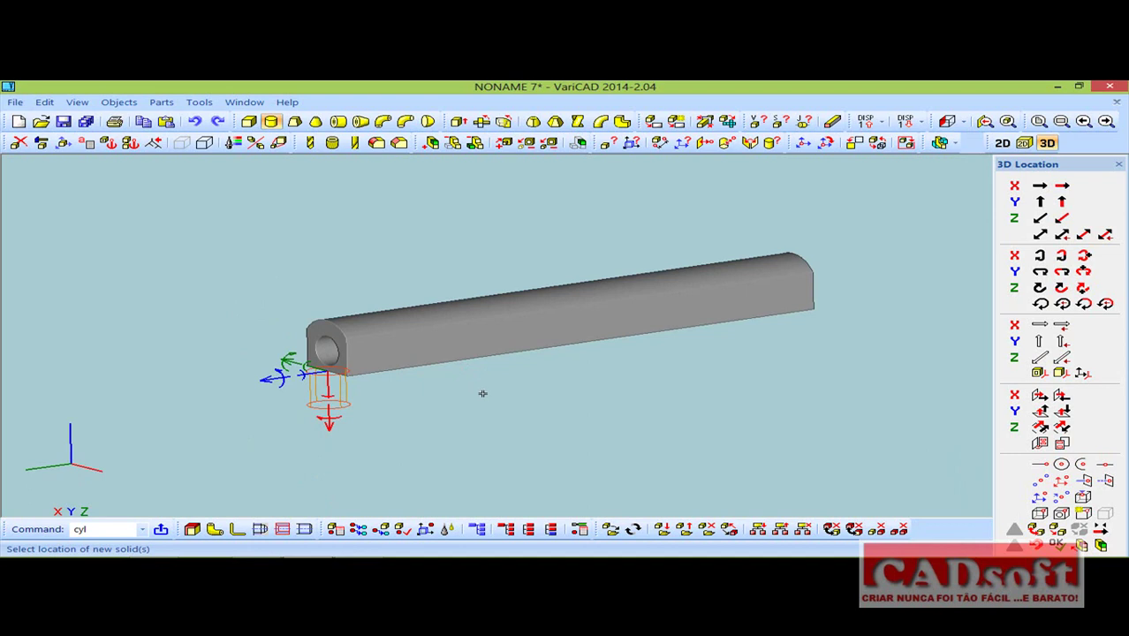
# Move the cylinder -4.572 along the bar and confirm its place underneath.
pyautogui.click(266, 381)
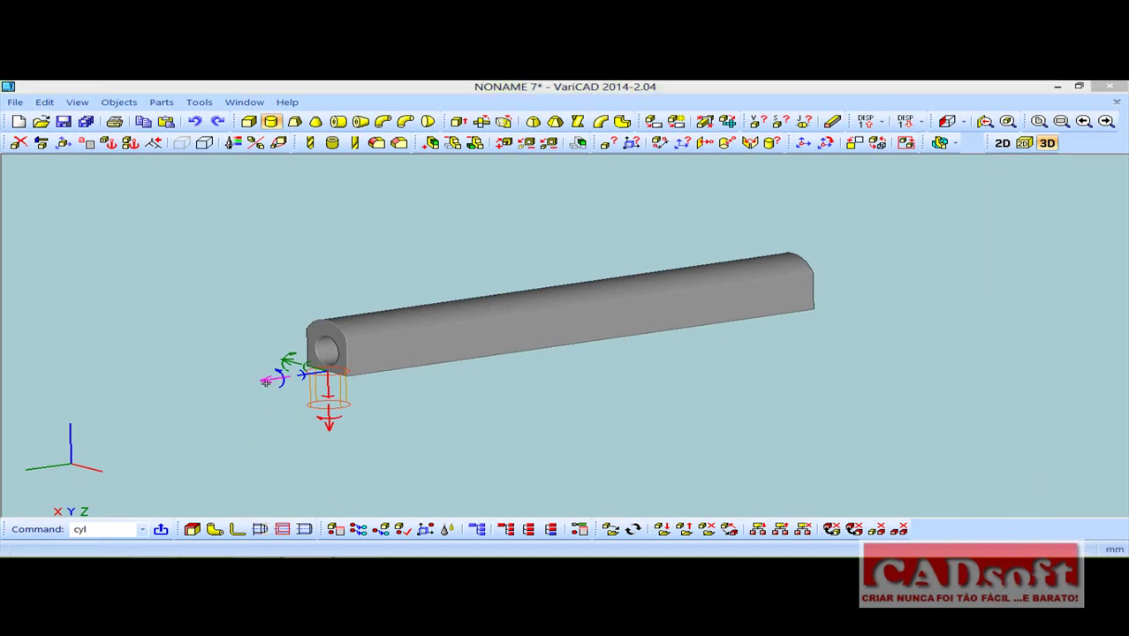
pyautogui.write('4.572')
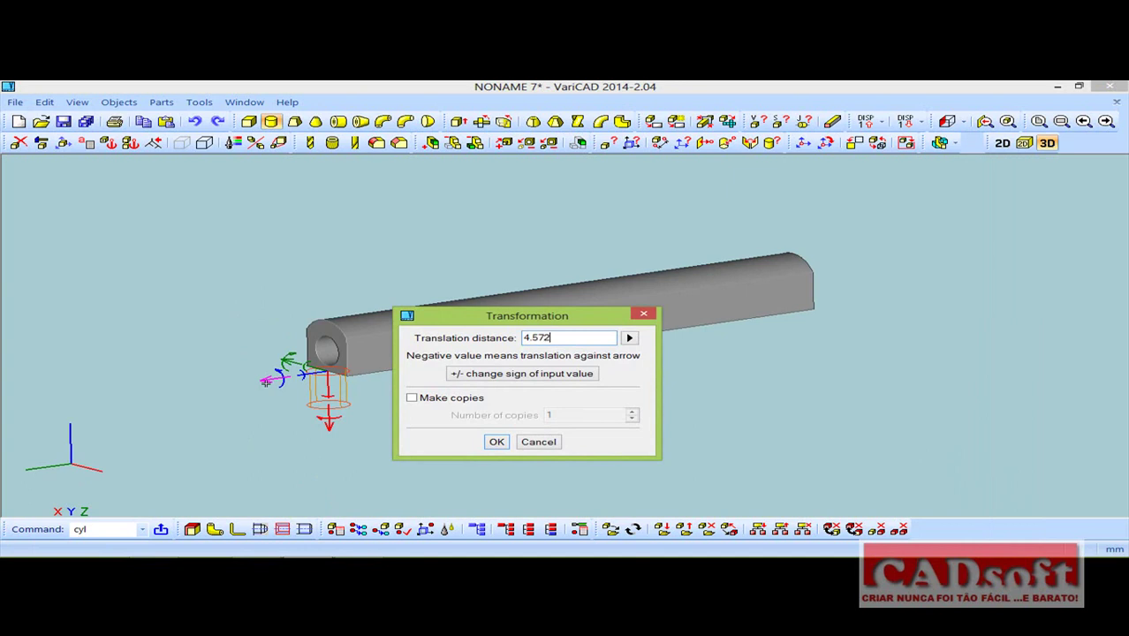
pyautogui.click(485, 373)
pyautogui.click(498, 441)
pyautogui.moveTo(483, 397)
pyautogui.mouseDown(button='middle')
pyautogui.moveTo(473, 449)
pyautogui.moveTo(487, 464)
pyautogui.mouseUp(button='middle')
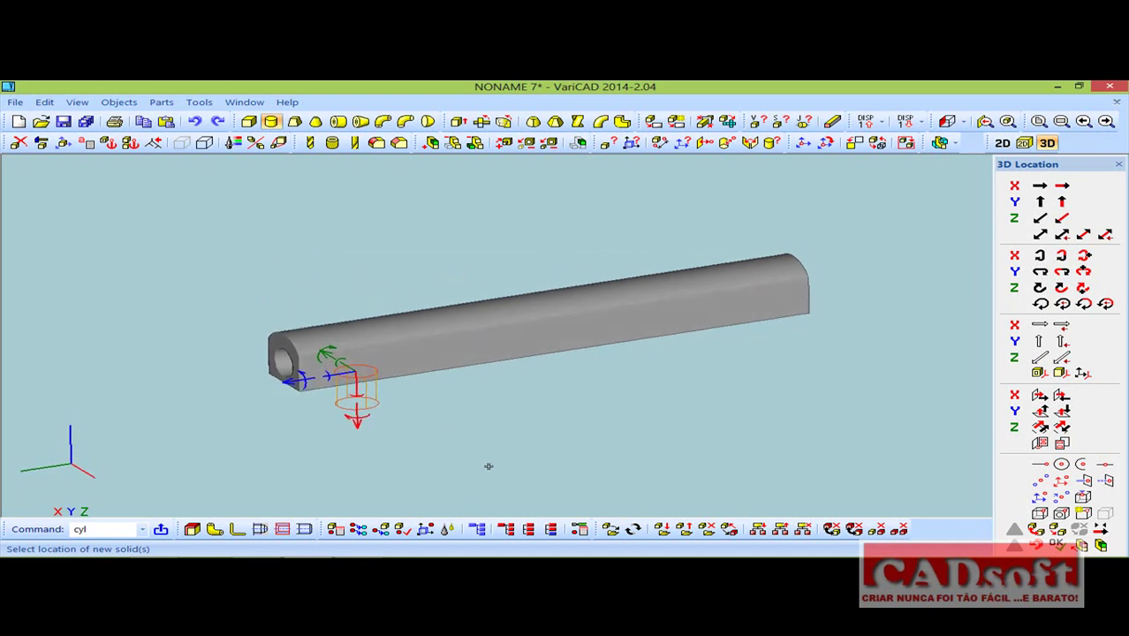
pyautogui.click(1060, 541)
pyautogui.moveTo(676, 444)
pyautogui.mouseDown(button='middle')
pyautogui.moveTo(633, 308)
pyautogui.moveTo(641, 324)
pyautogui.mouseUp(button='middle')
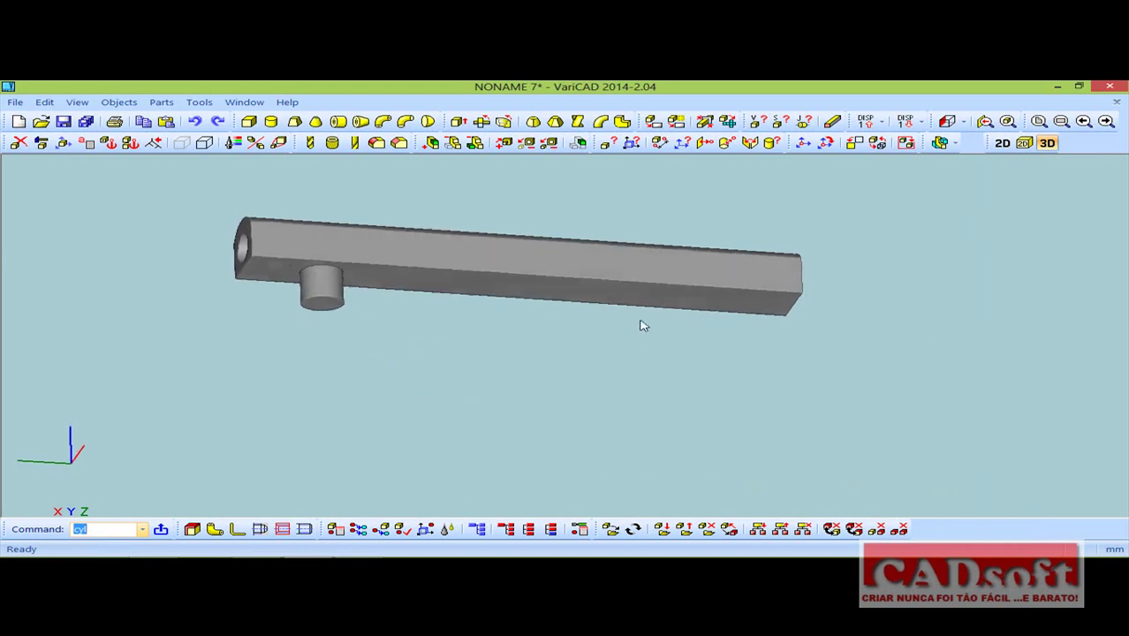
# Make an identical copy of the boss shifted -20.3606 toward the bar's far end.
pyautogui.click(64, 144)
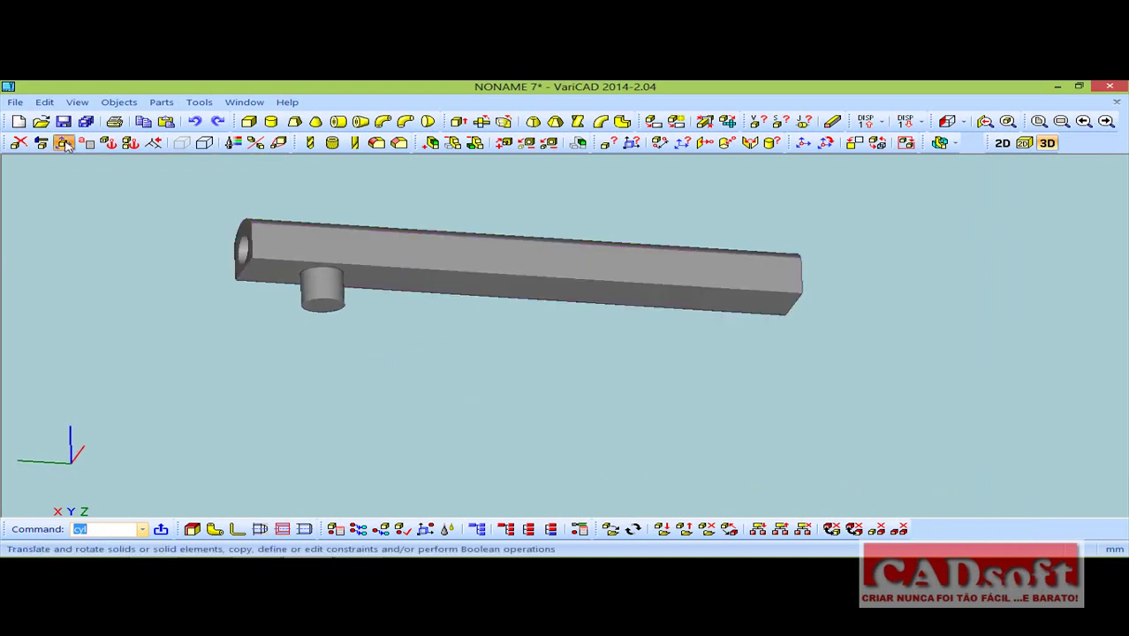
pyautogui.click(329, 289)
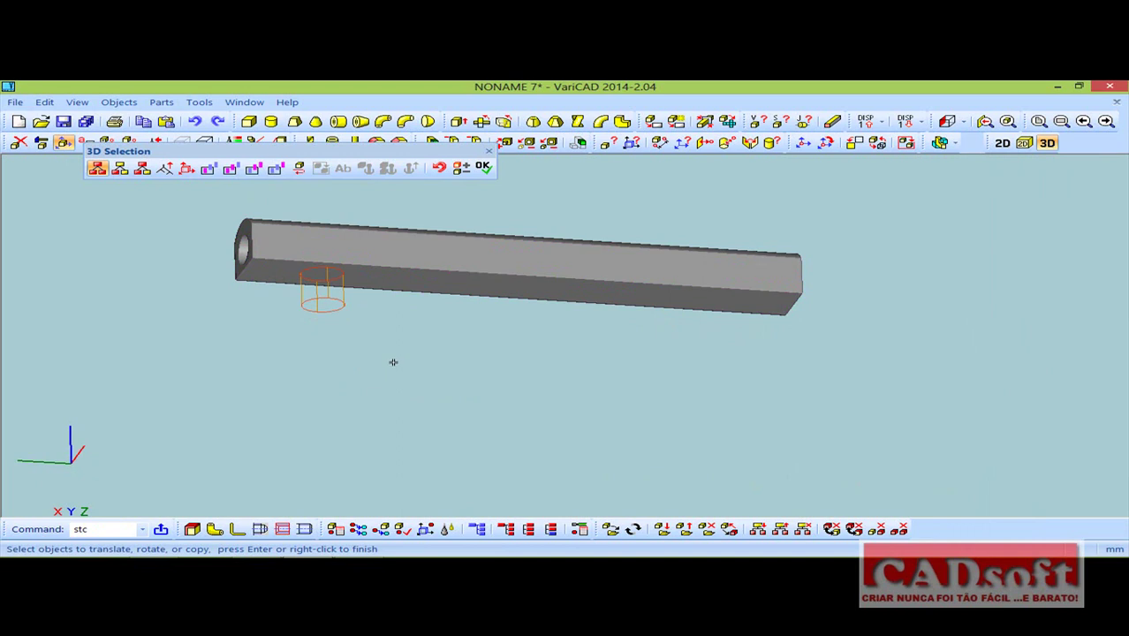
pyautogui.rightClick(393, 362)
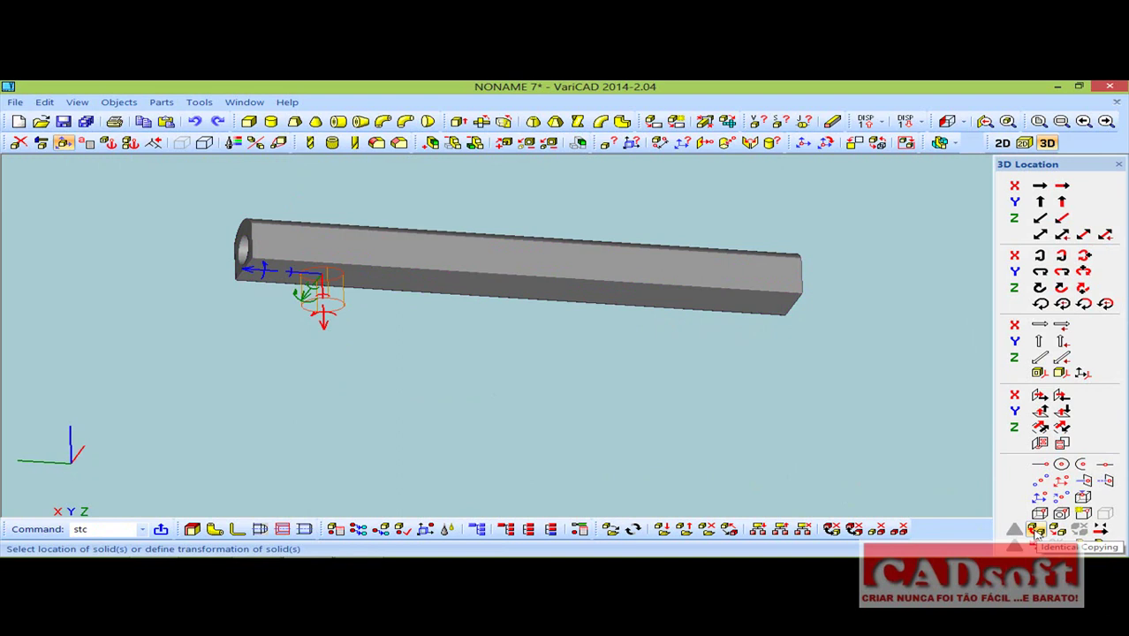
pyautogui.click(1036, 530)
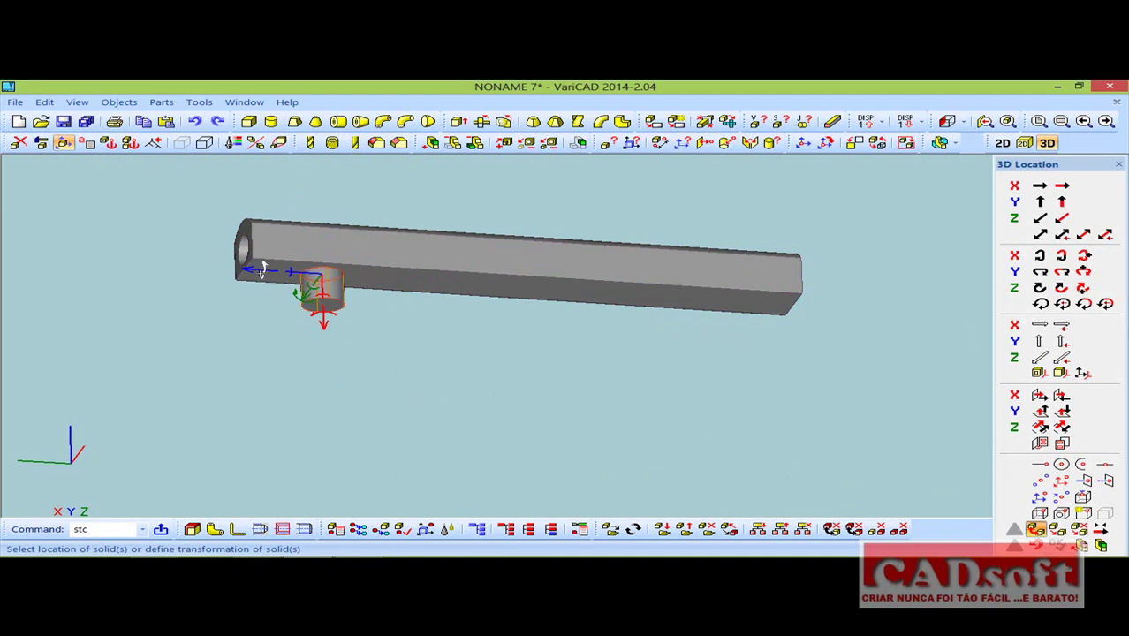
pyautogui.click(264, 271)
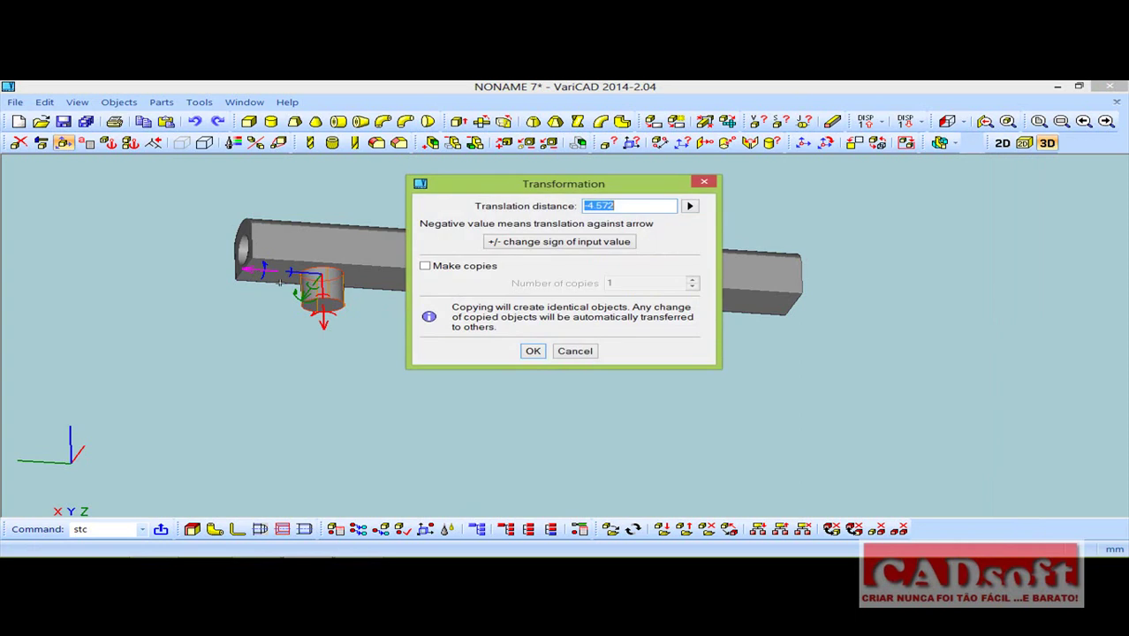
pyautogui.write('2')
pyautogui.click(540, 246)
pyautogui.click(425, 266)
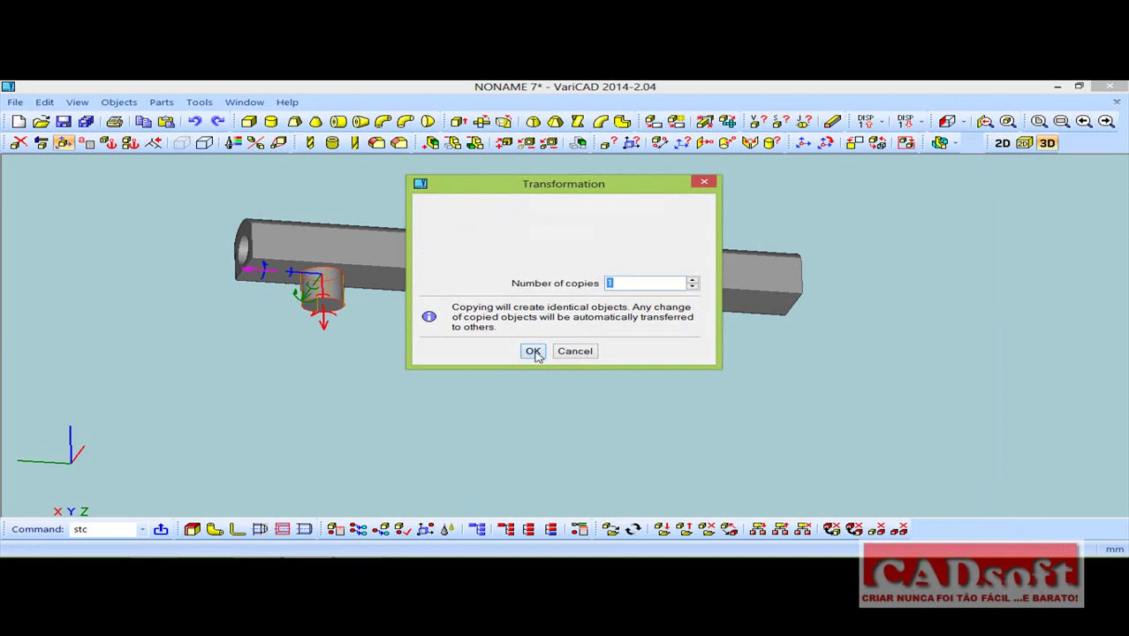
pyautogui.click(533, 351)
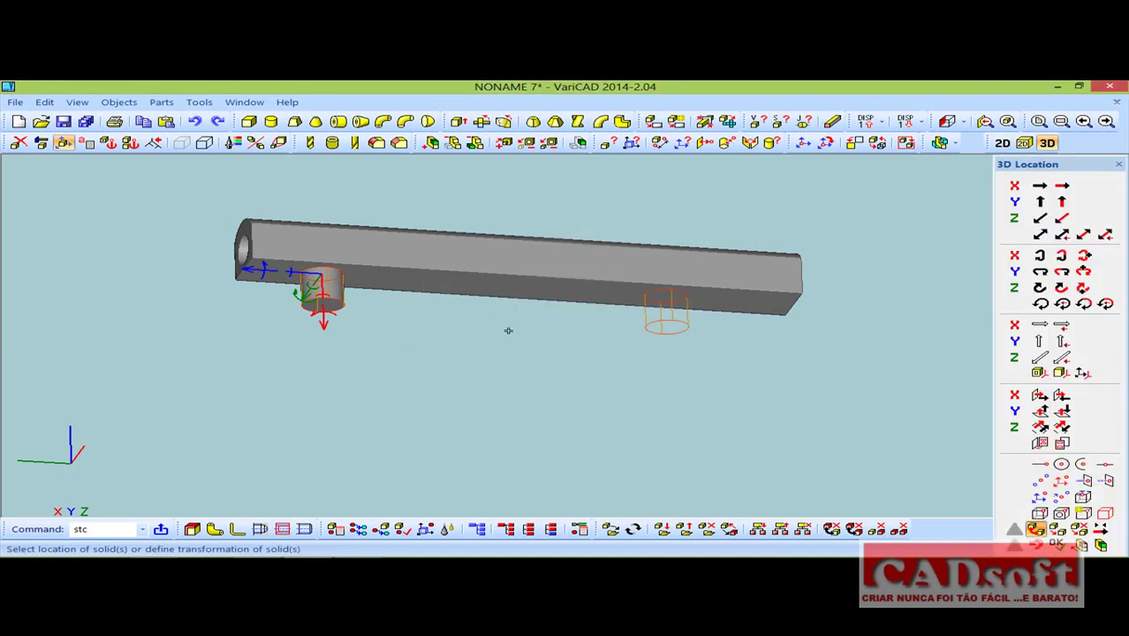
pyautogui.click(1065, 548)
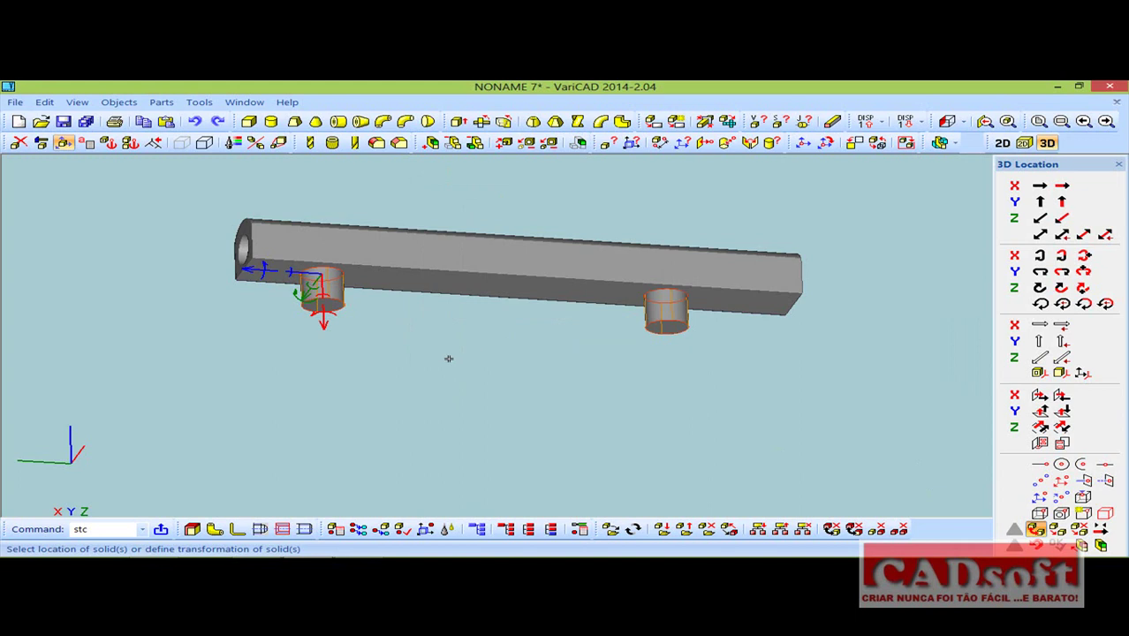
pyautogui.click(1119, 165)
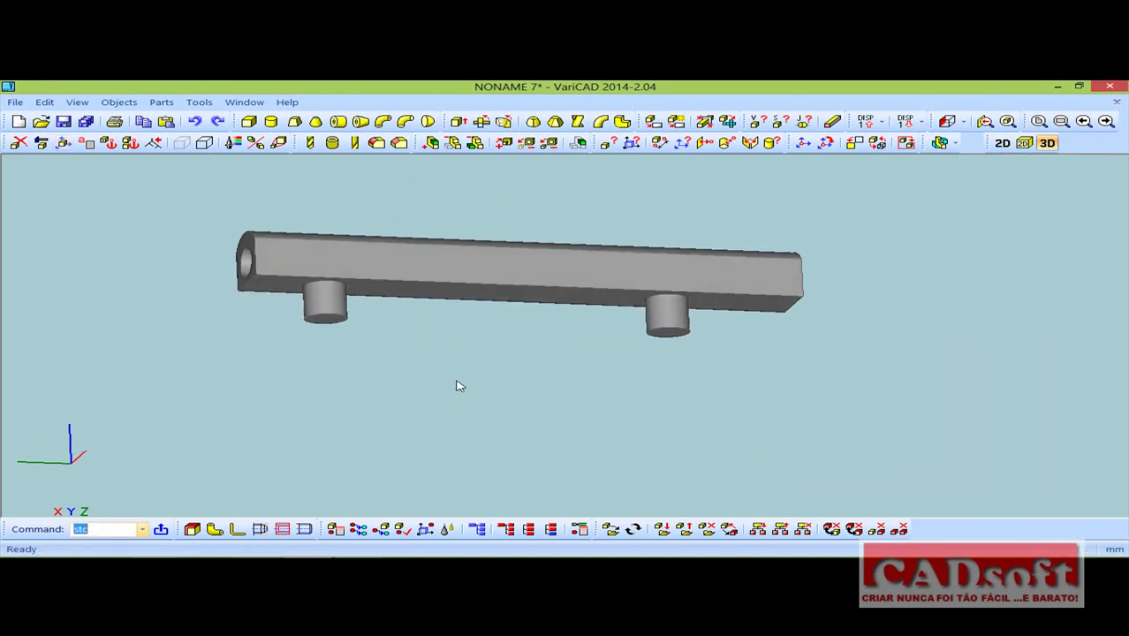
pyautogui.click(431, 143)
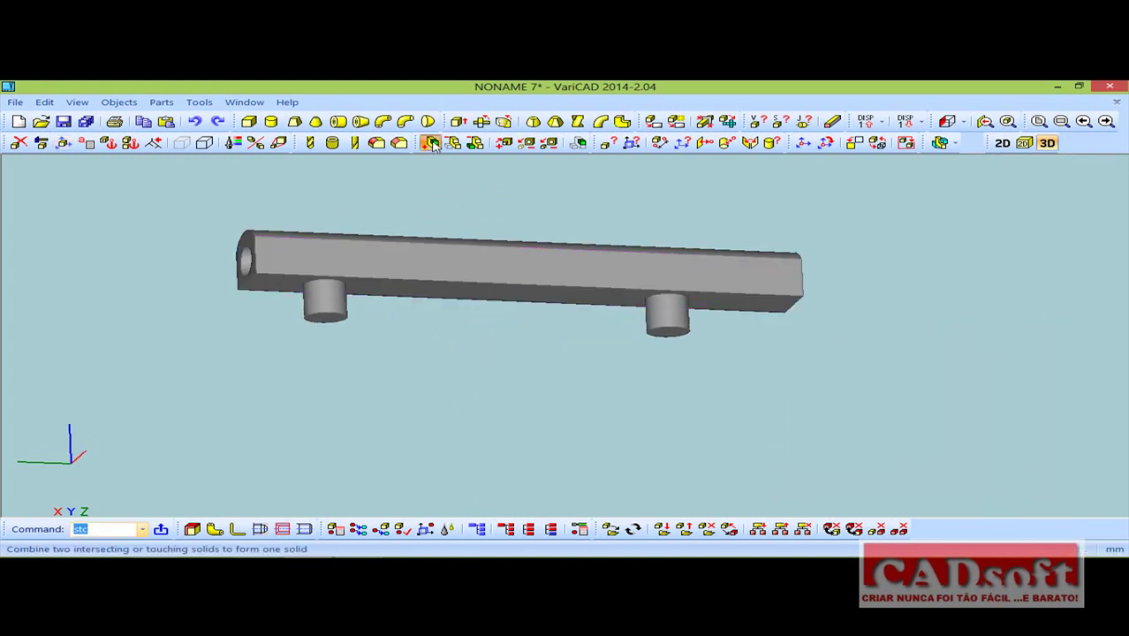
pyautogui.click(347, 259)
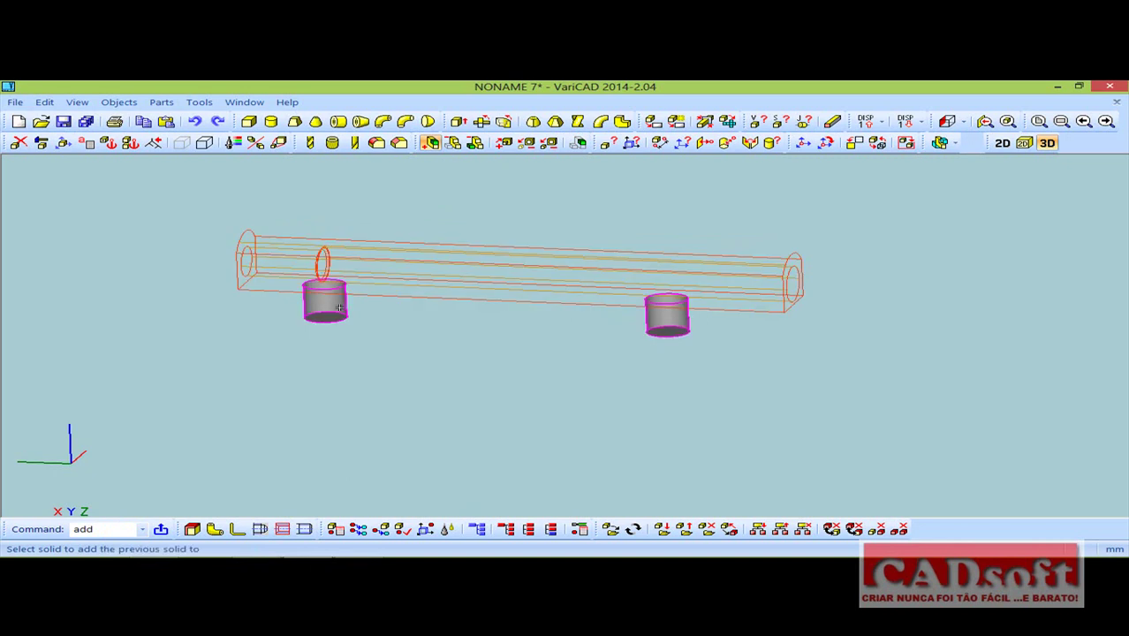
pyautogui.click(364, 264)
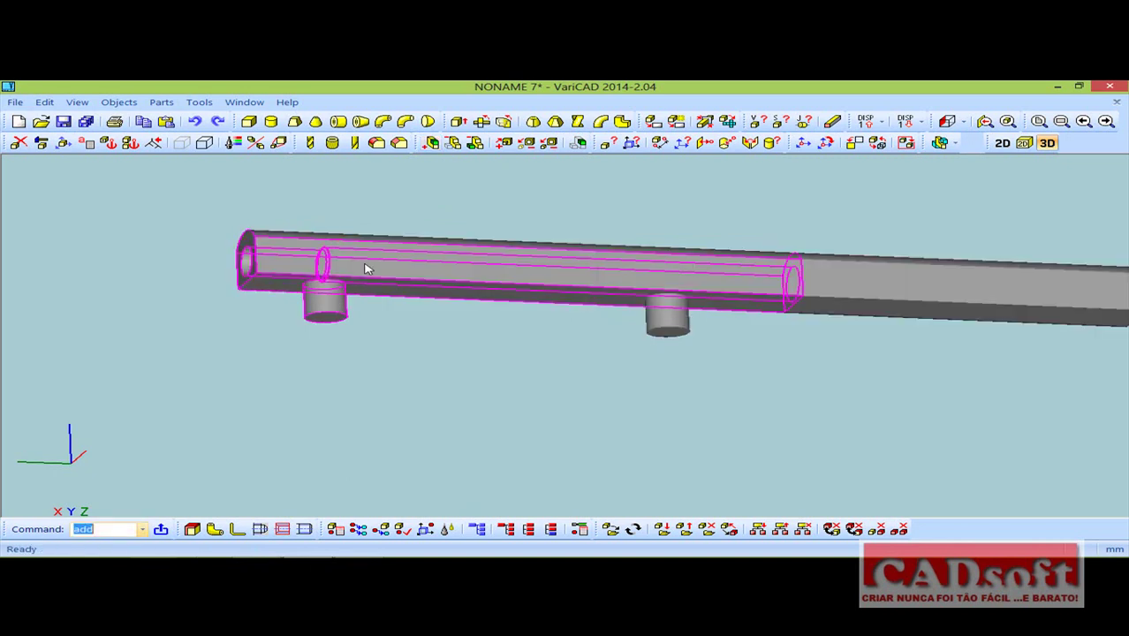
pyautogui.click(199, 122)
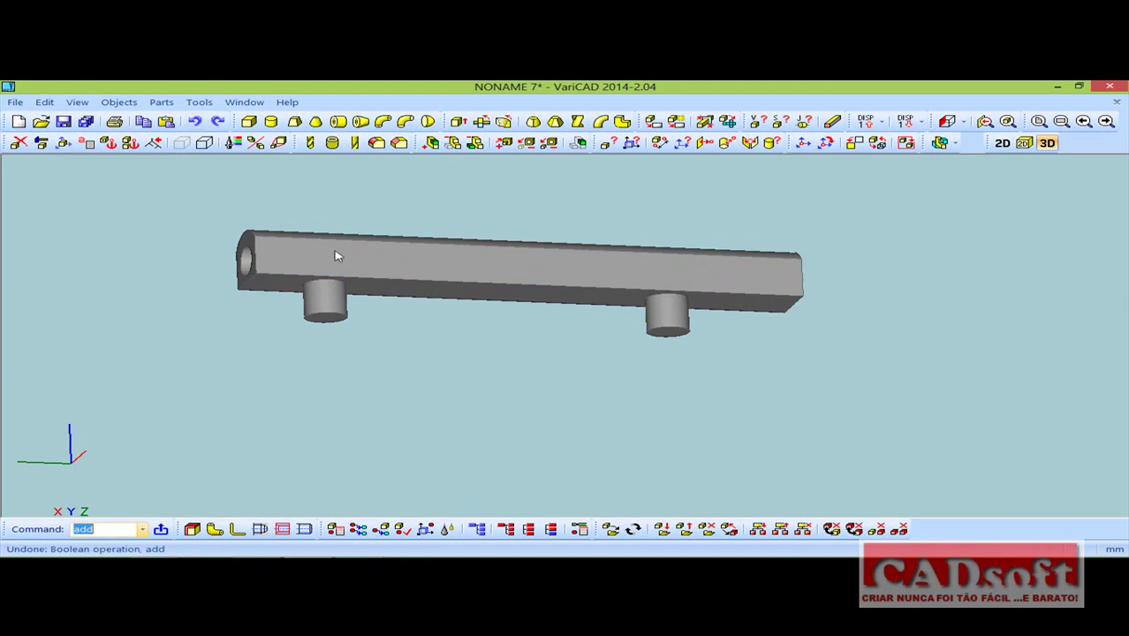
pyautogui.scroll(-1, 416, 372)
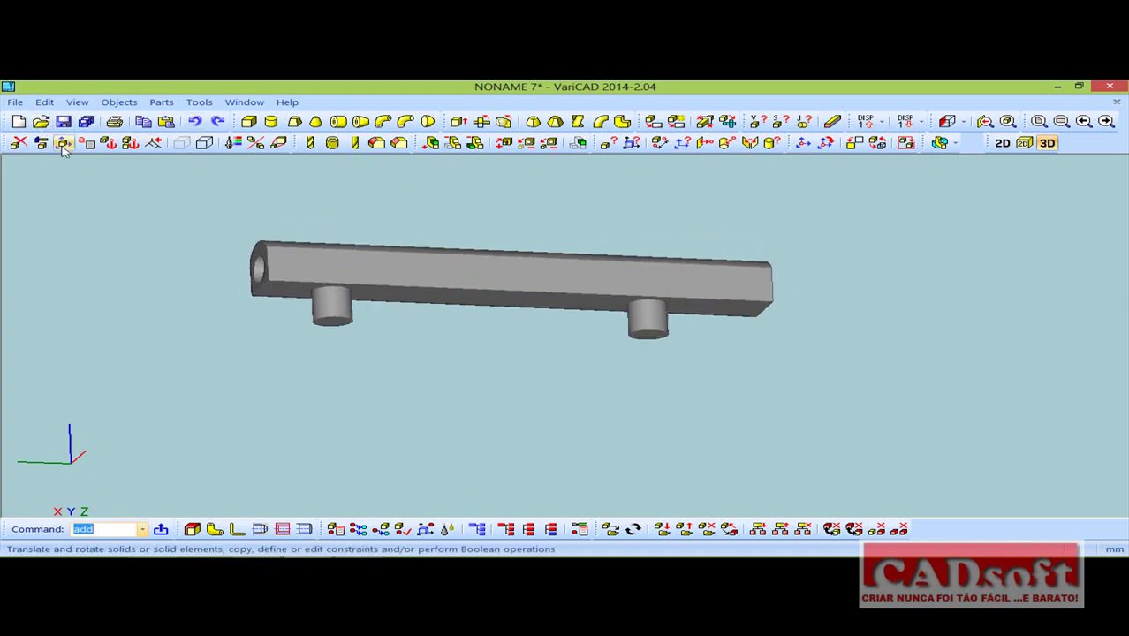
pyautogui.click(430, 144)
pyautogui.click(659, 277)
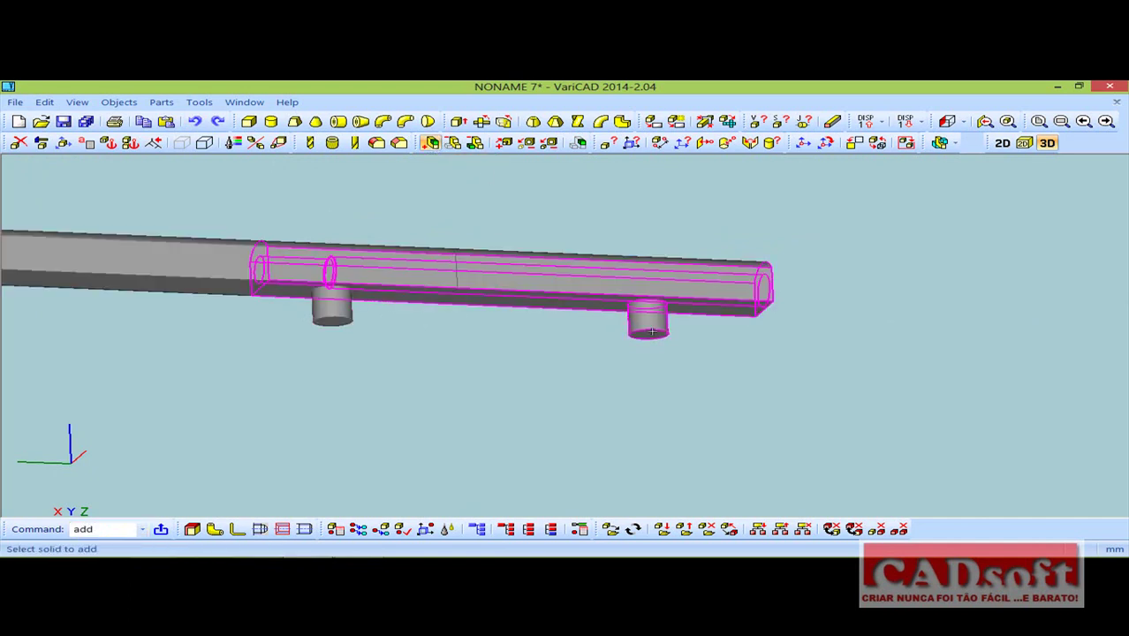
pyautogui.click(592, 316)
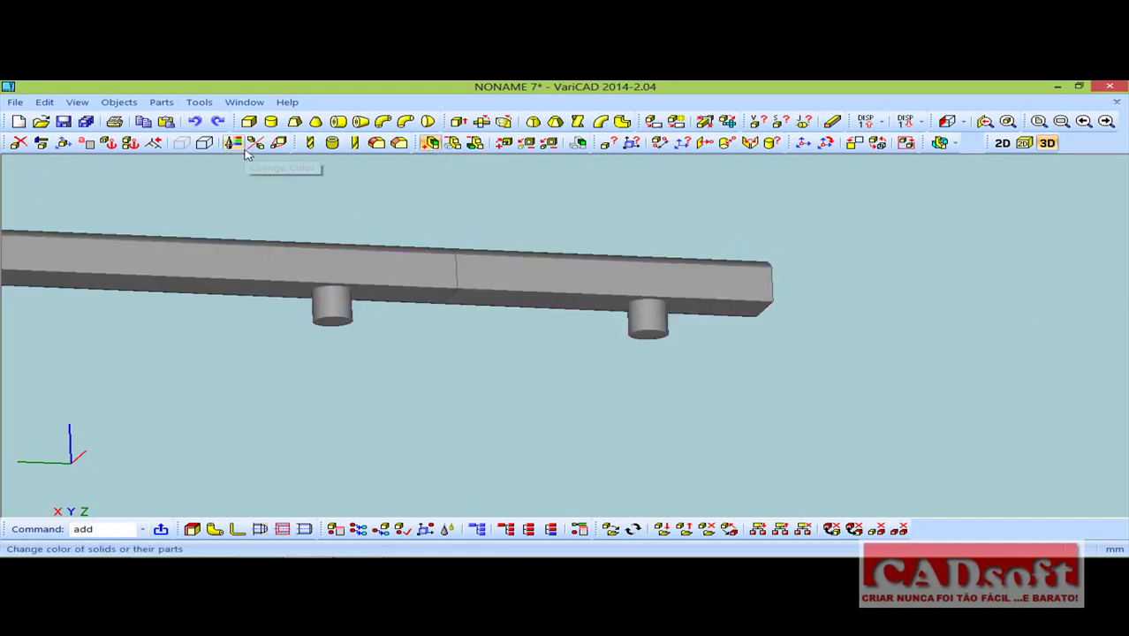
pyautogui.click(194, 121)
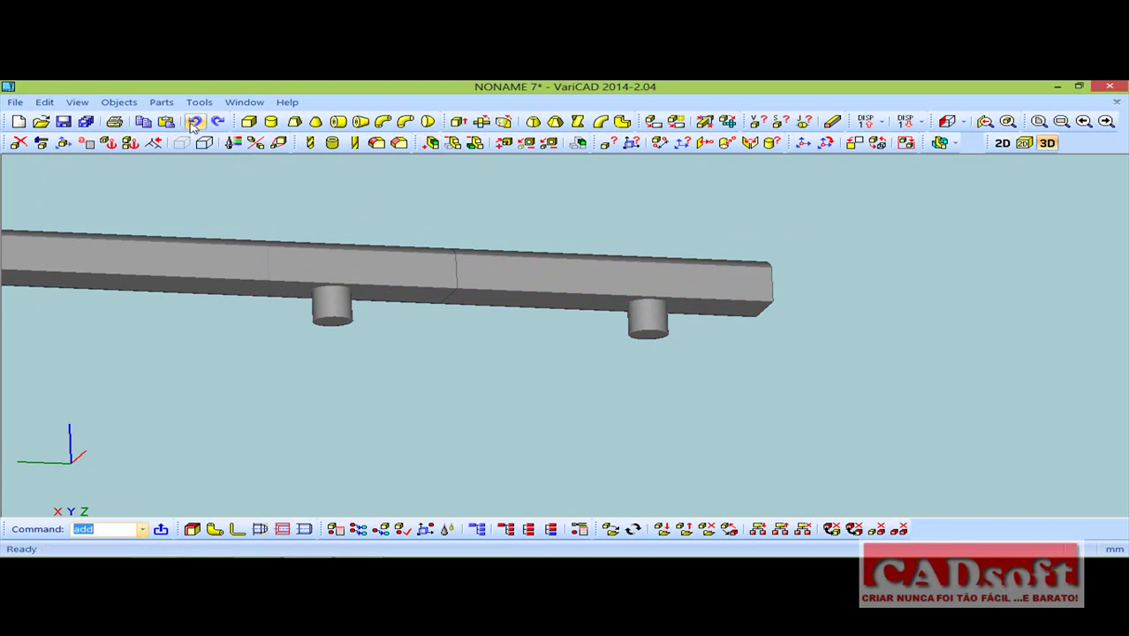
pyautogui.click(194, 124)
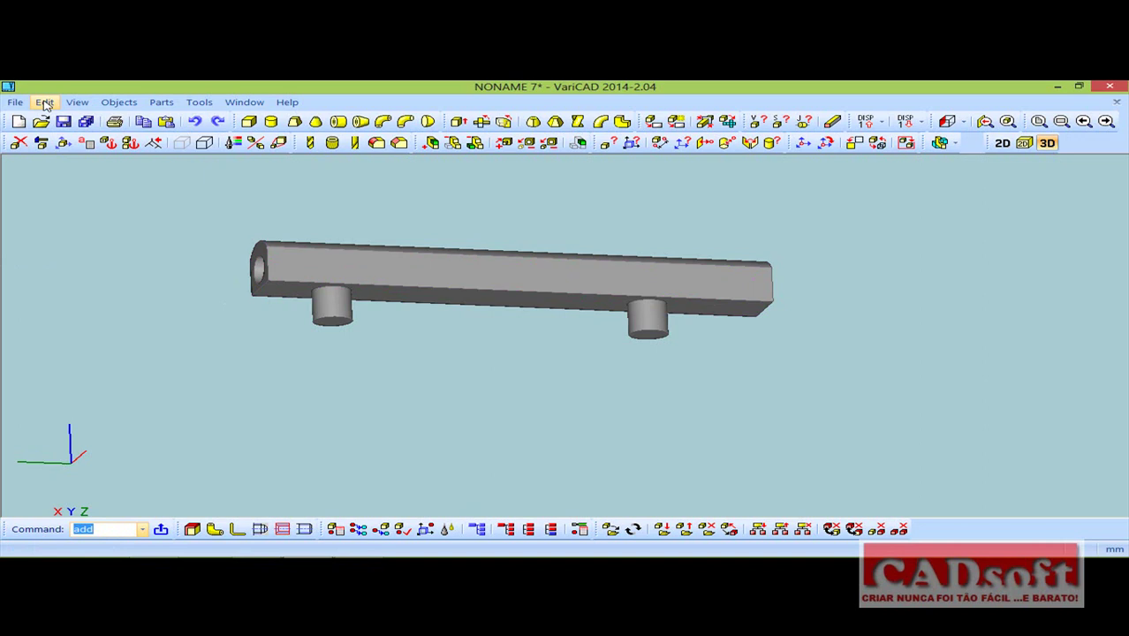
# Unlink both cylinders from their identical-copy group.
pyautogui.click(831, 529)
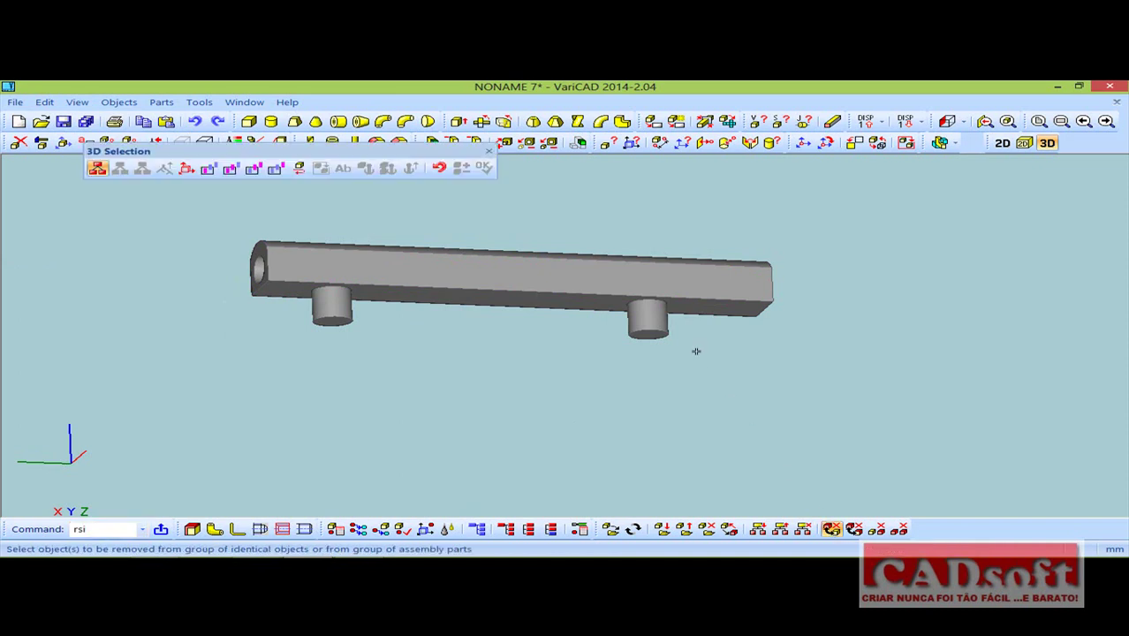
pyautogui.click(657, 320)
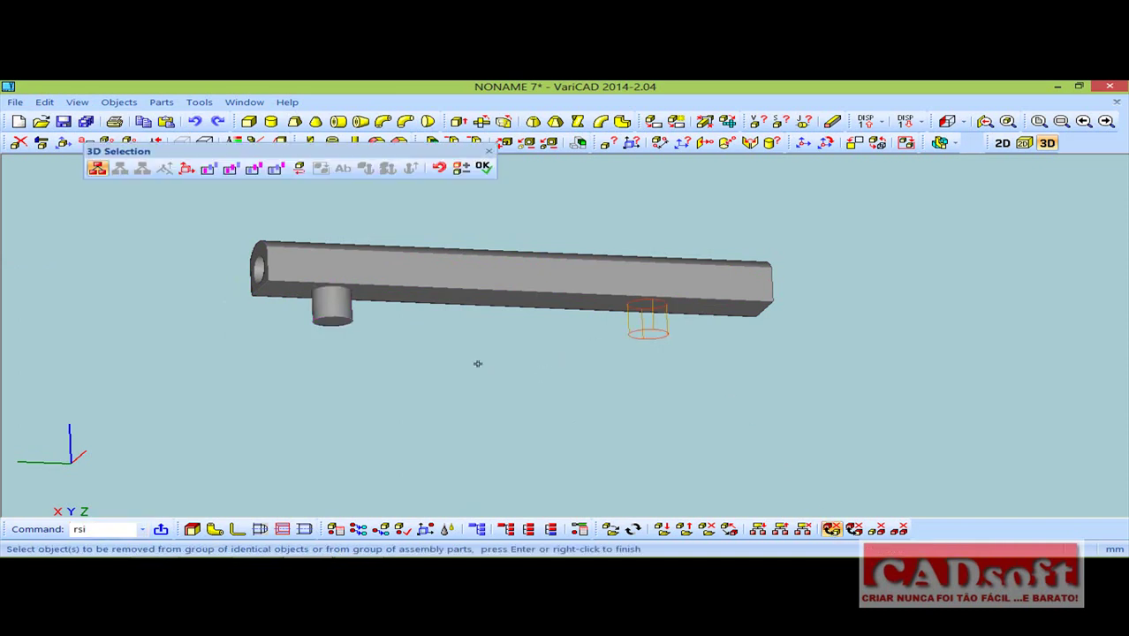
pyautogui.rightClick(516, 375)
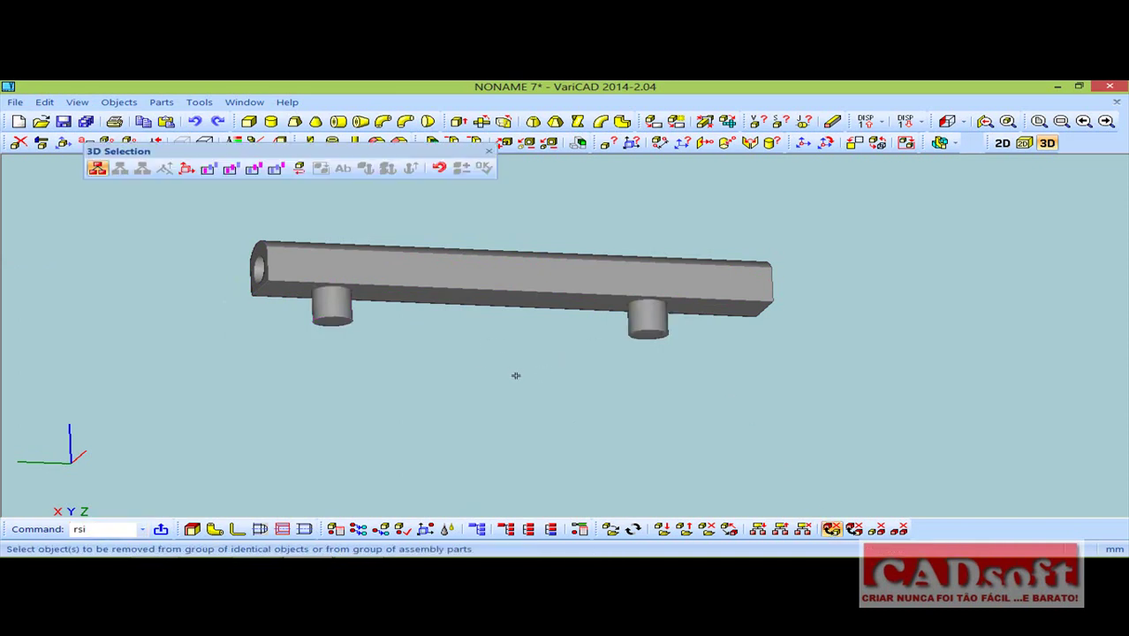
pyautogui.click(333, 309)
pyautogui.rightClick(354, 356)
pyautogui.click(488, 151)
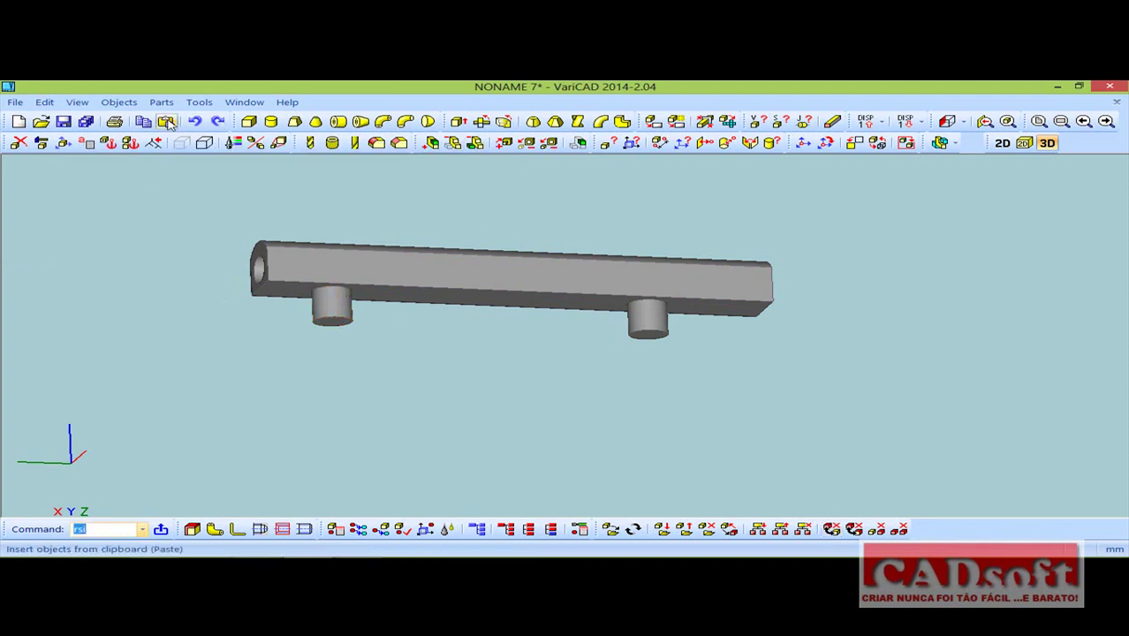
# Join the left and right cylinders to the bar with Boolean add.
pyautogui.click(431, 145)
pyautogui.click(329, 318)
pyautogui.click(325, 268)
pyautogui.click(646, 318)
pyautogui.click(631, 279)
pyautogui.moveTo(434, 334)
pyautogui.mouseDown(button='middle')
pyautogui.moveTo(479, 416)
pyautogui.moveTo(466, 373)
pyautogui.moveTo(474, 302)
pyautogui.moveTo(445, 276)
pyautogui.mouseUp(button='middle')
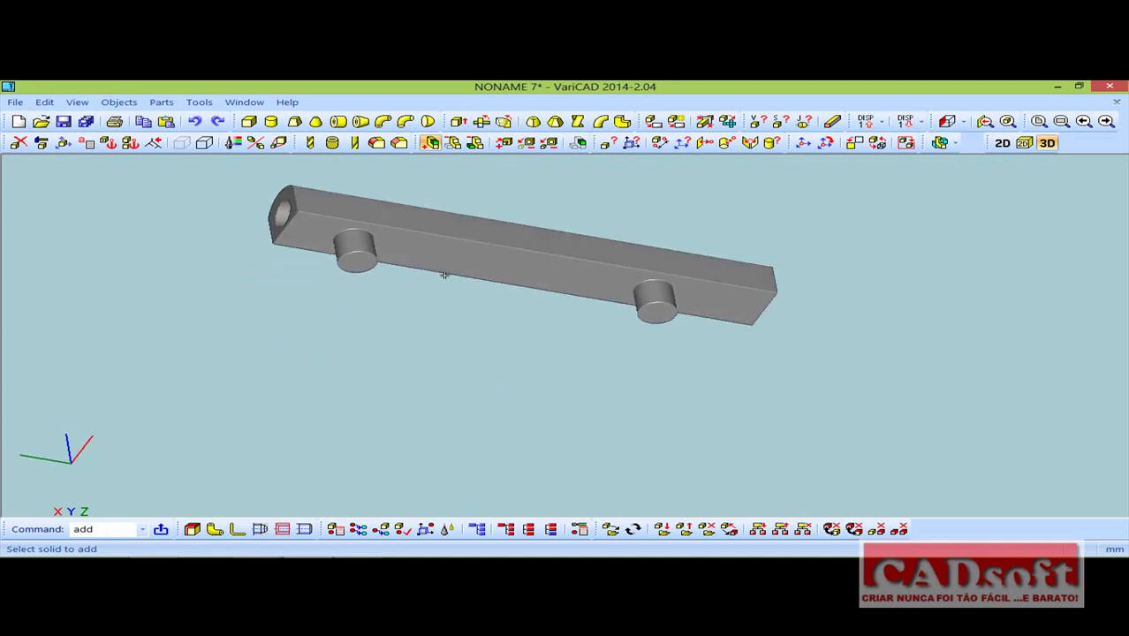
# Fillet the base edges of the left and right bosses with radius 3.
pyautogui.click(376, 142)
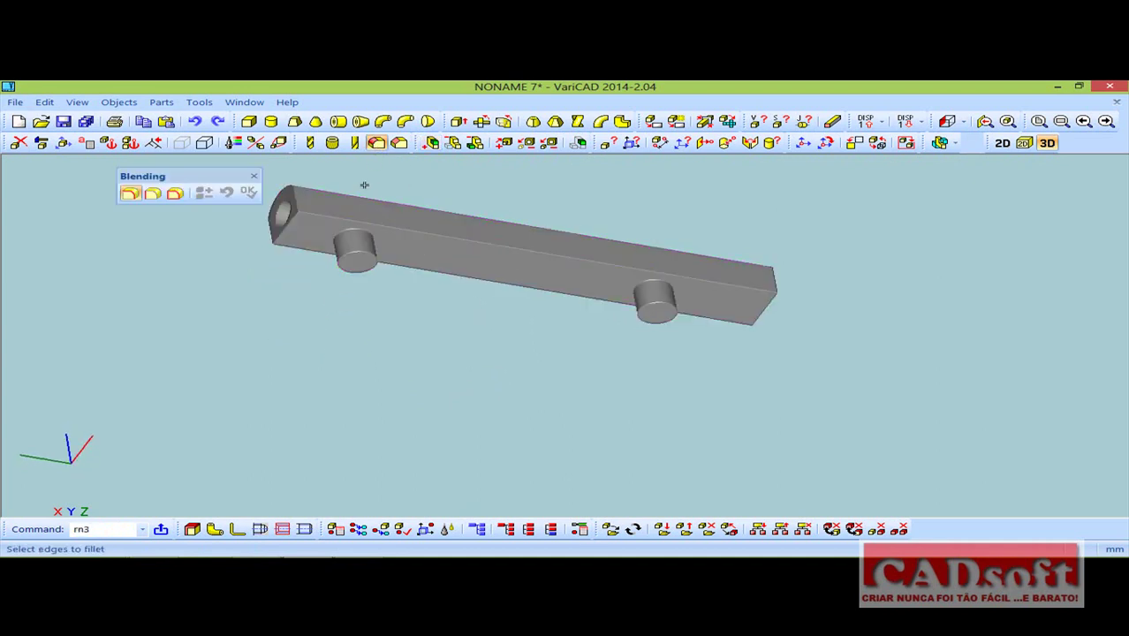
pyautogui.click(351, 229)
pyautogui.click(250, 192)
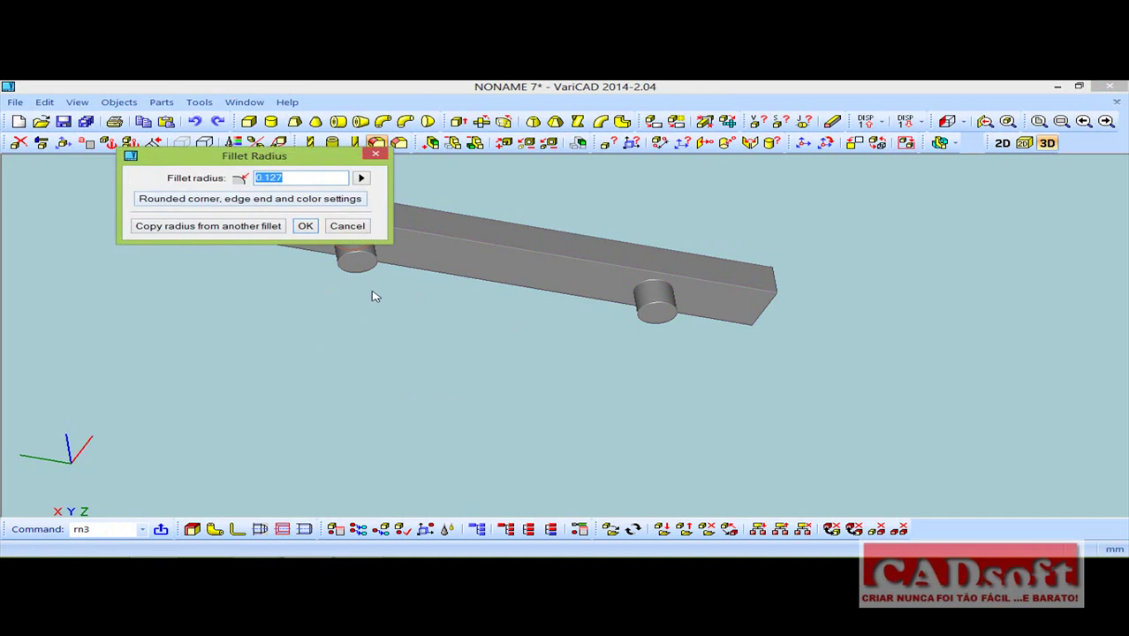
pyautogui.write('381')
pyautogui.click(305, 225)
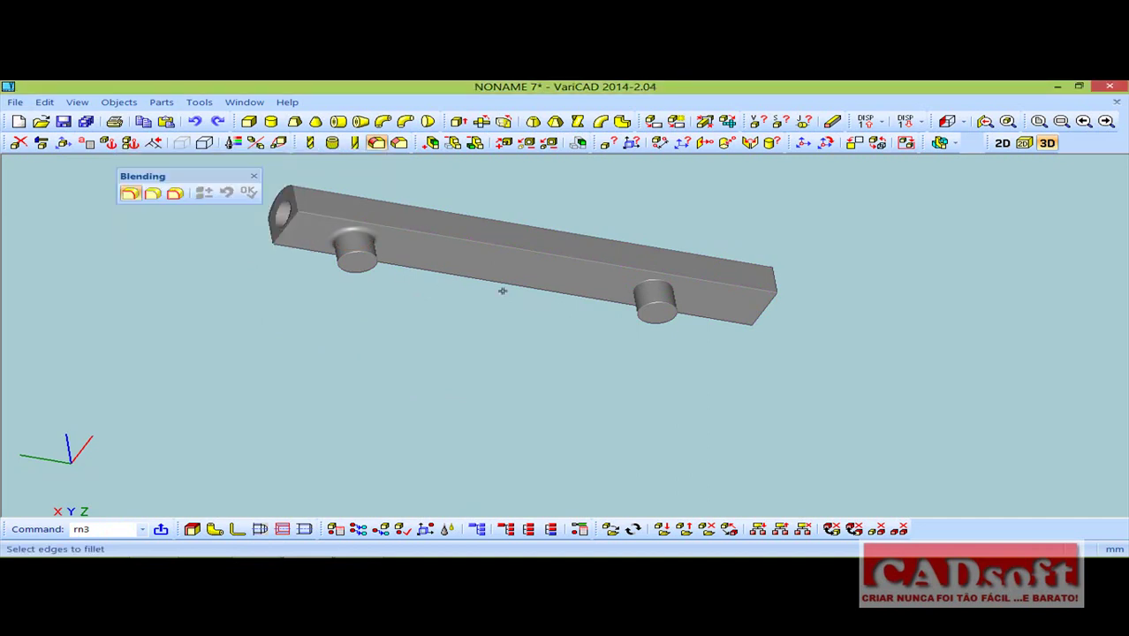
pyautogui.click(642, 283)
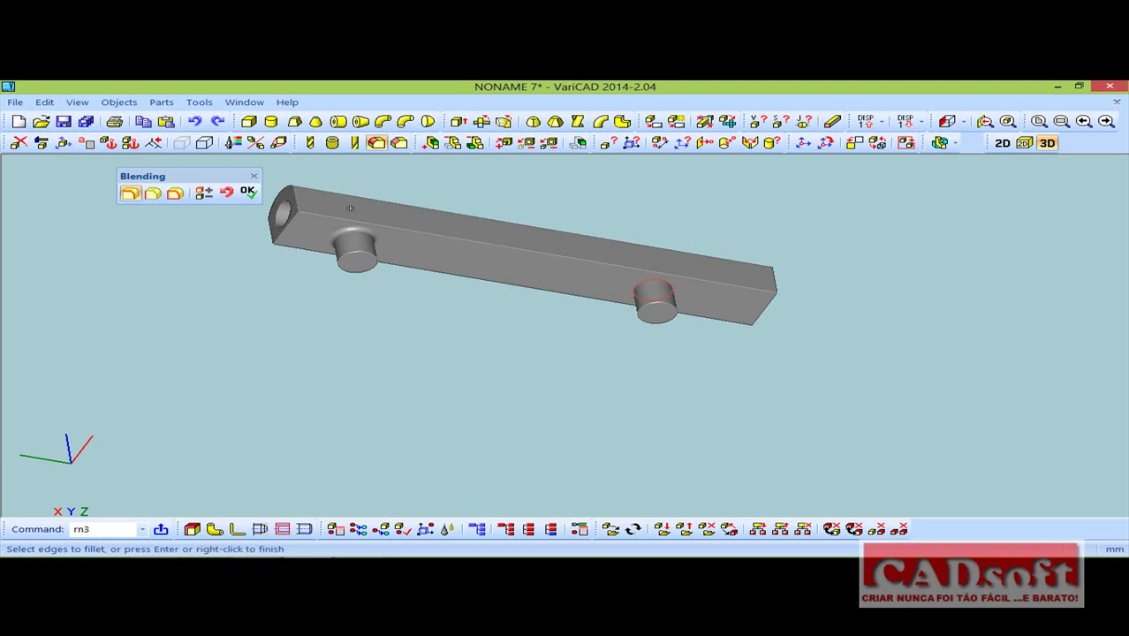
pyautogui.click(256, 192)
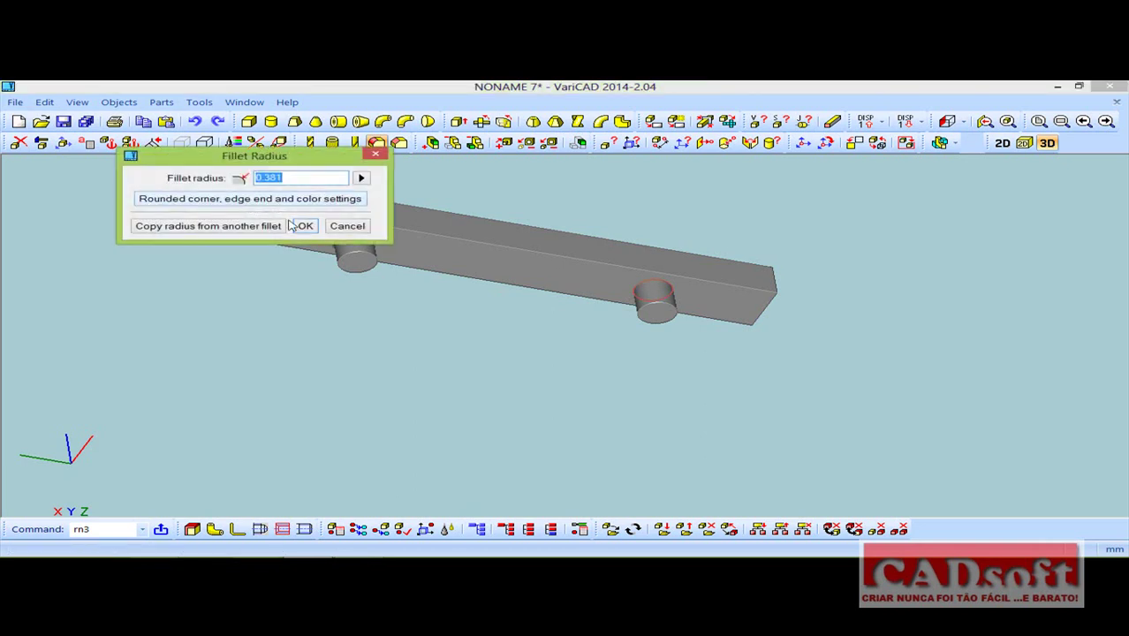
pyautogui.click(305, 226)
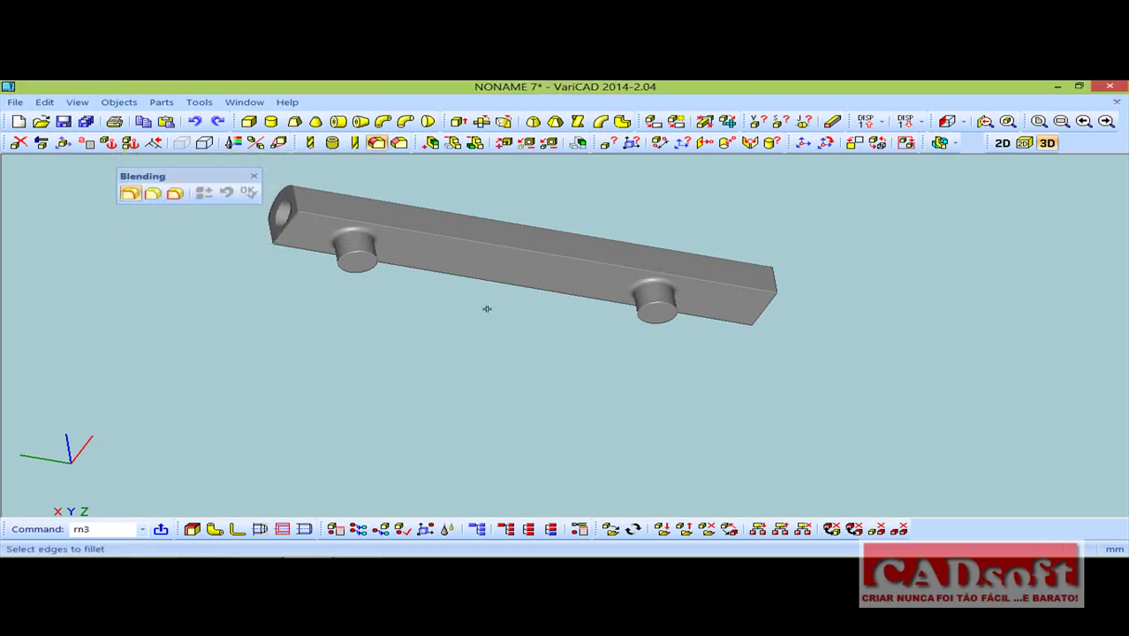
pyautogui.click(255, 177)
pyautogui.moveTo(492, 378)
pyautogui.mouseDown(button='middle')
pyautogui.moveTo(548, 439)
pyautogui.moveTo(527, 381)
pyautogui.moveTo(522, 255)
pyautogui.moveTo(587, 383)
pyautogui.moveTo(585, 352)
pyautogui.moveTo(613, 363)
pyautogui.moveTo(541, 353)
pyautogui.mouseUp(button='middle')
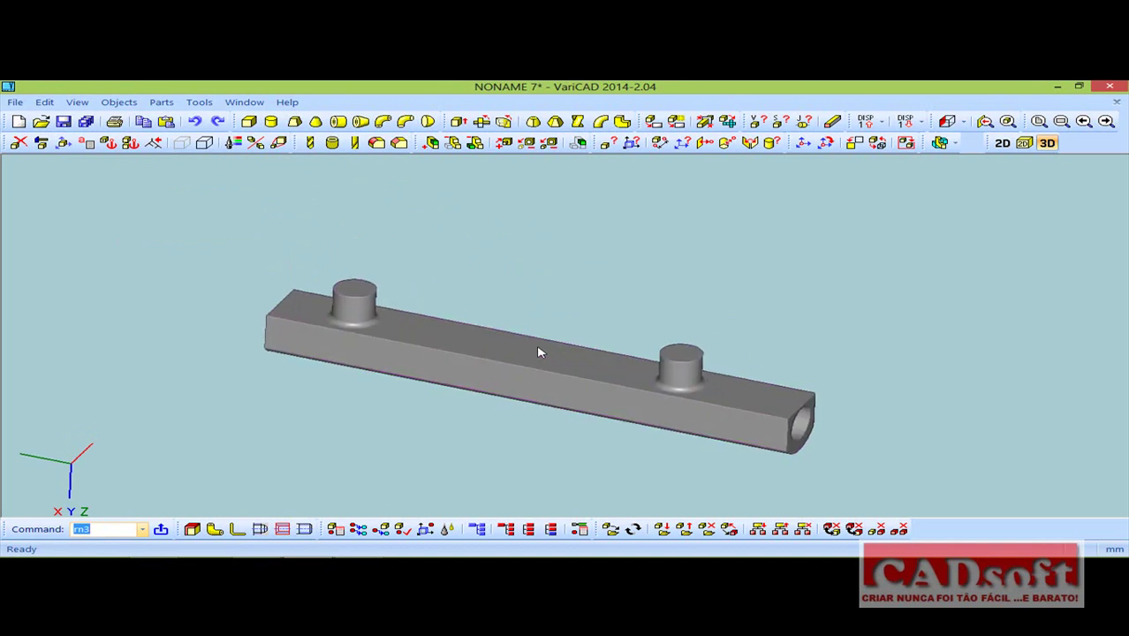
# Start a hole in the bar with diameter 1.27 and depth 1.524.
pyautogui.scroll(2, 505, 345)
pyautogui.scroll(2, 505, 346)
pyautogui.scroll(3, 477, 292)
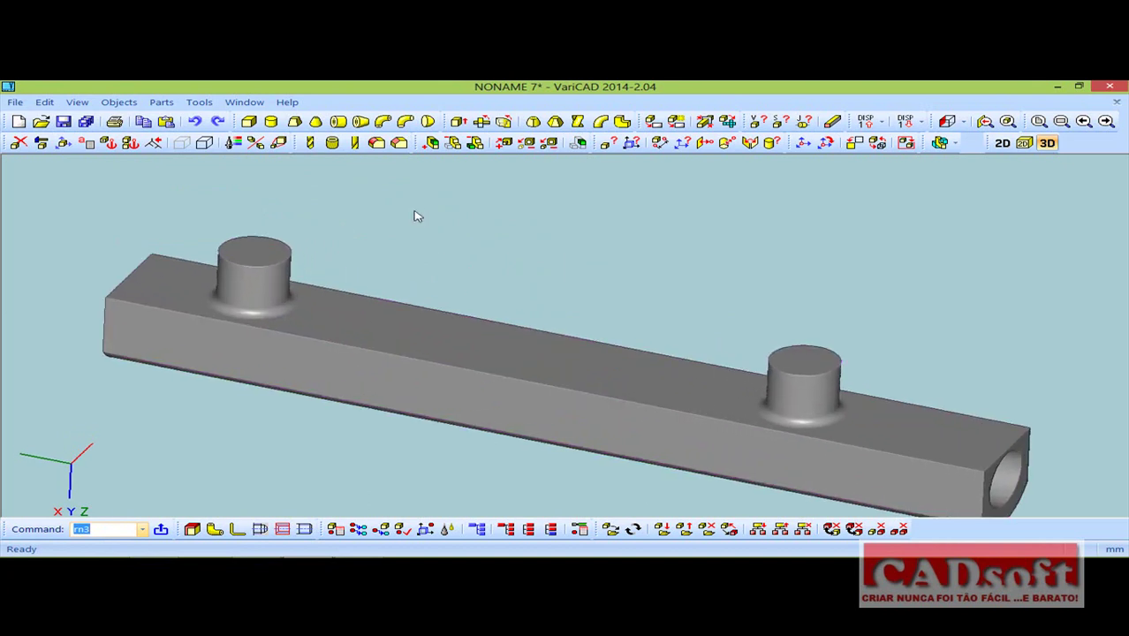
pyautogui.click(311, 144)
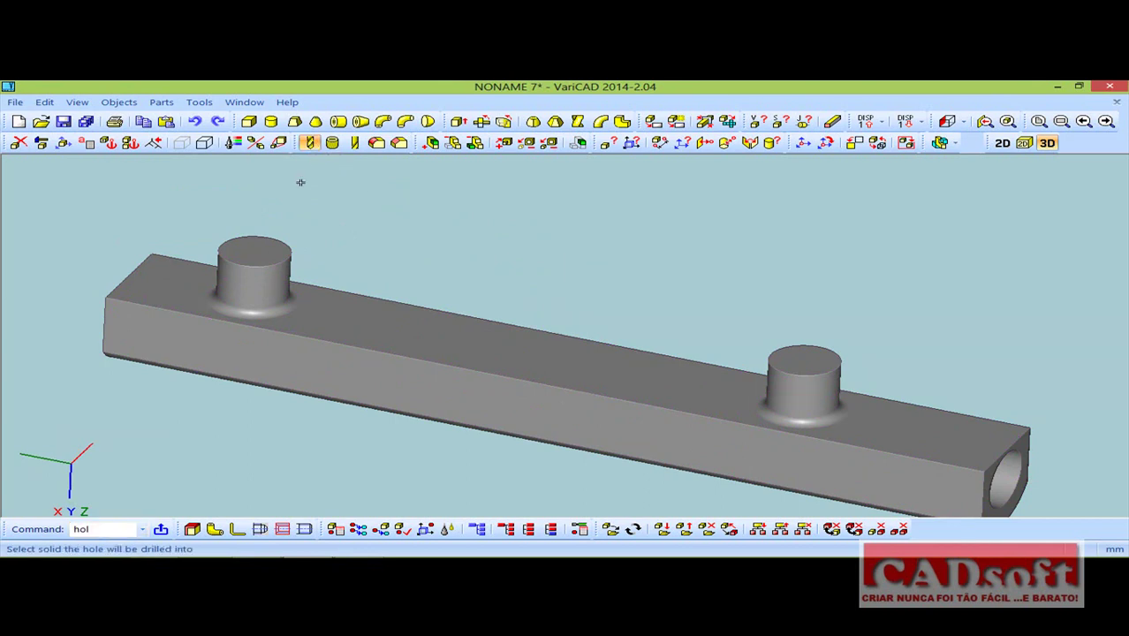
pyautogui.click(262, 251)
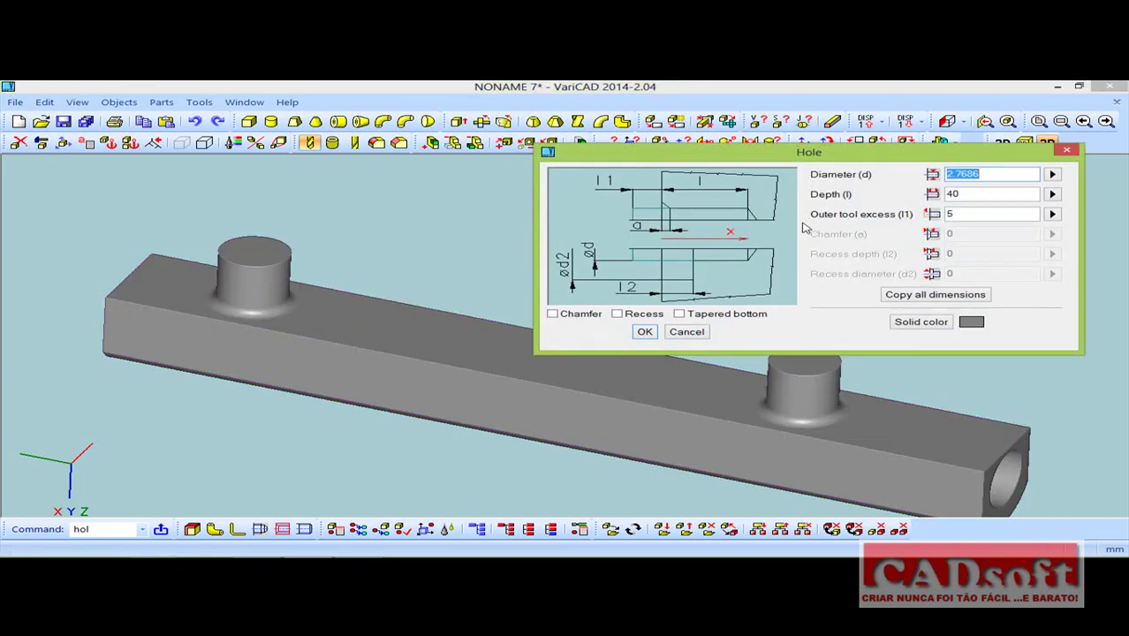
pyautogui.write('1.27')
pyautogui.press('Tab')
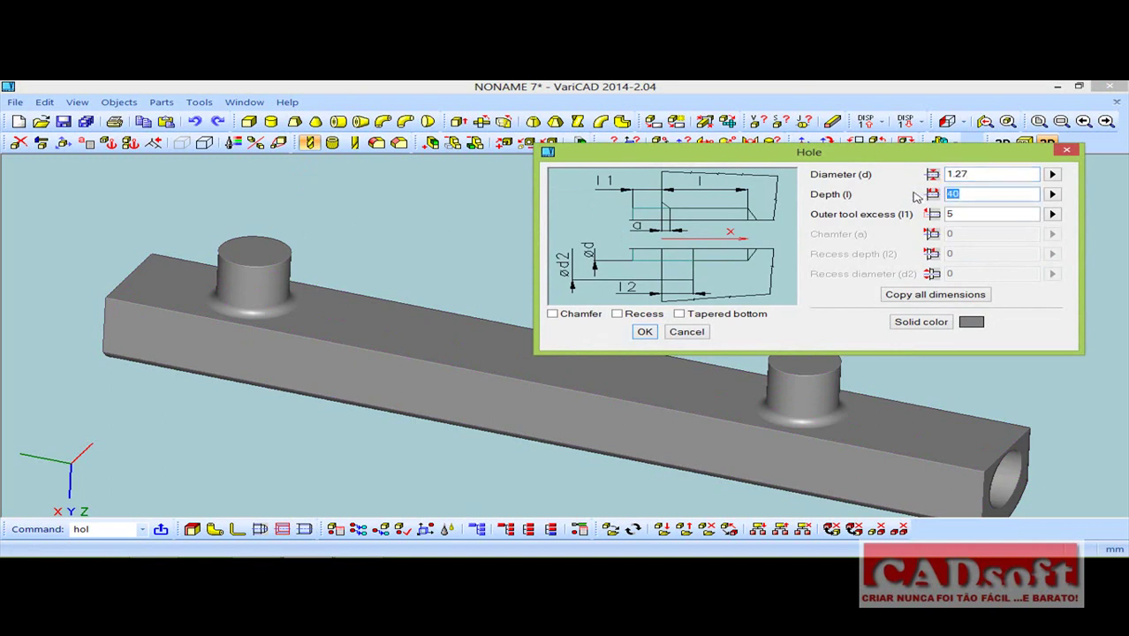
pyautogui.write('1.52')
pyautogui.click(641, 332)
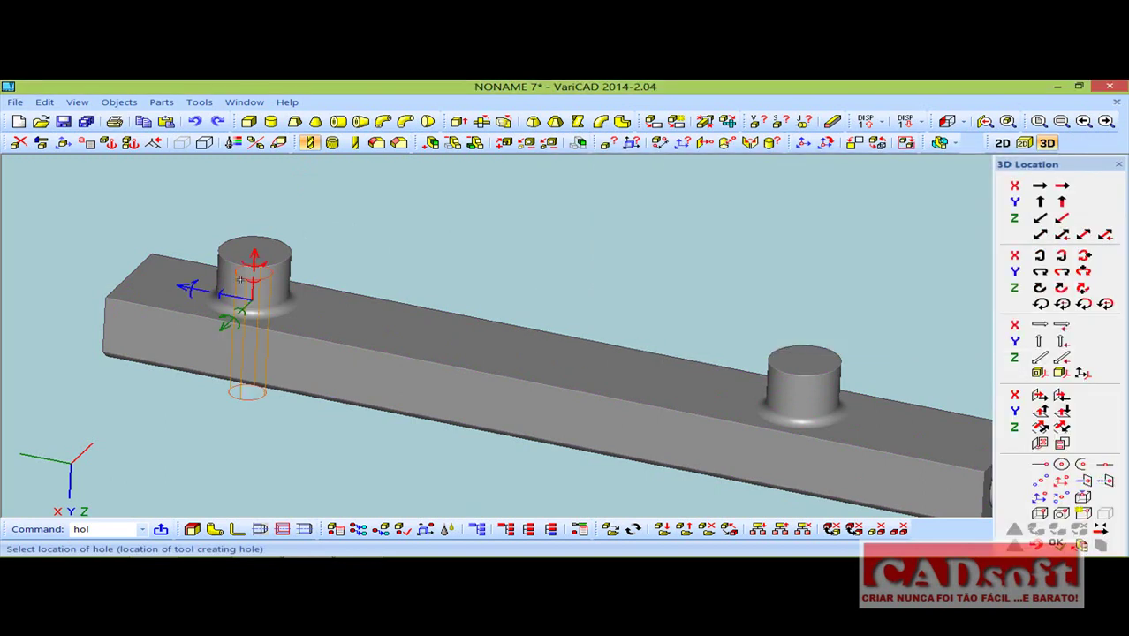
# Flip the hole tool 180° and centre it on the left boss's top circle.
pyautogui.click(230, 320)
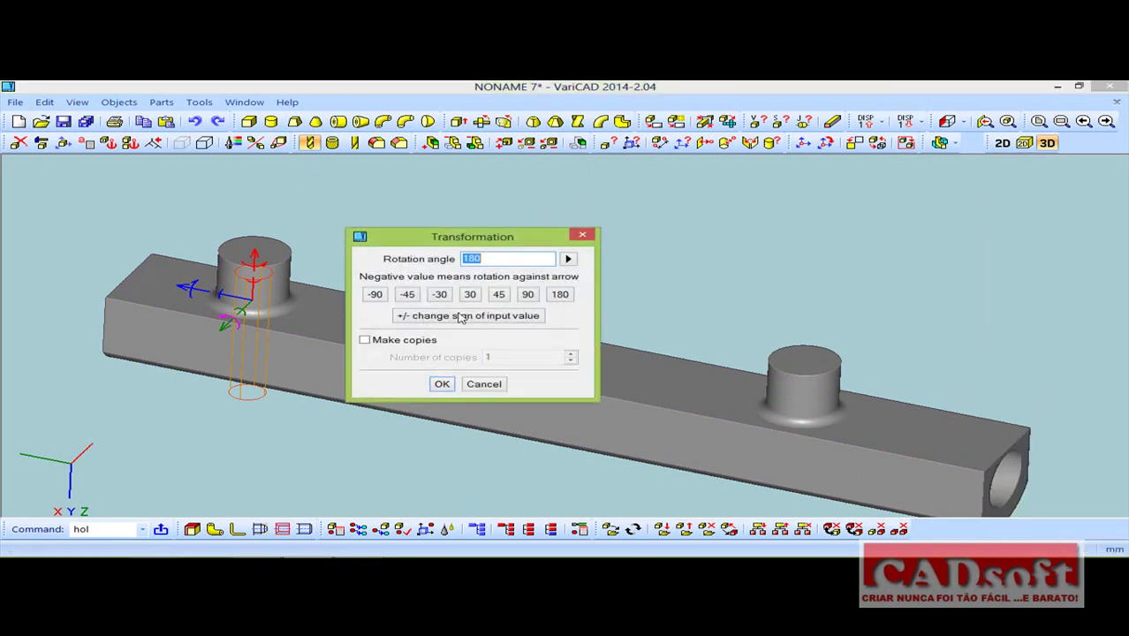
pyautogui.click(443, 382)
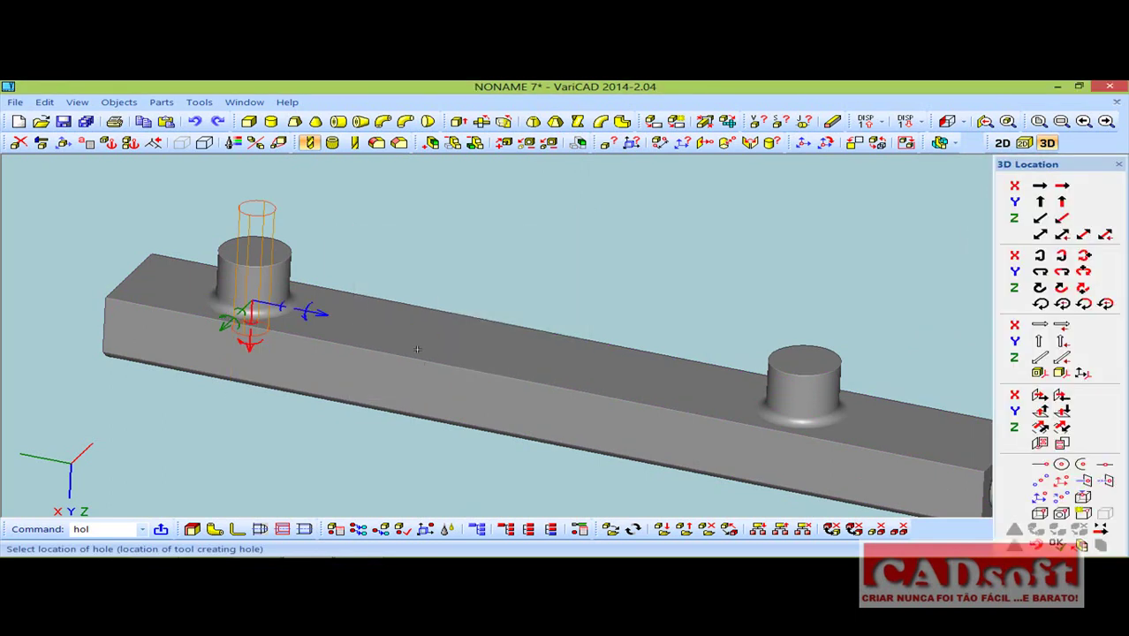
pyautogui.moveTo(419, 287)
pyautogui.mouseDown(button='middle')
pyautogui.moveTo(433, 216)
pyautogui.moveTo(415, 327)
pyautogui.mouseUp(button='middle')
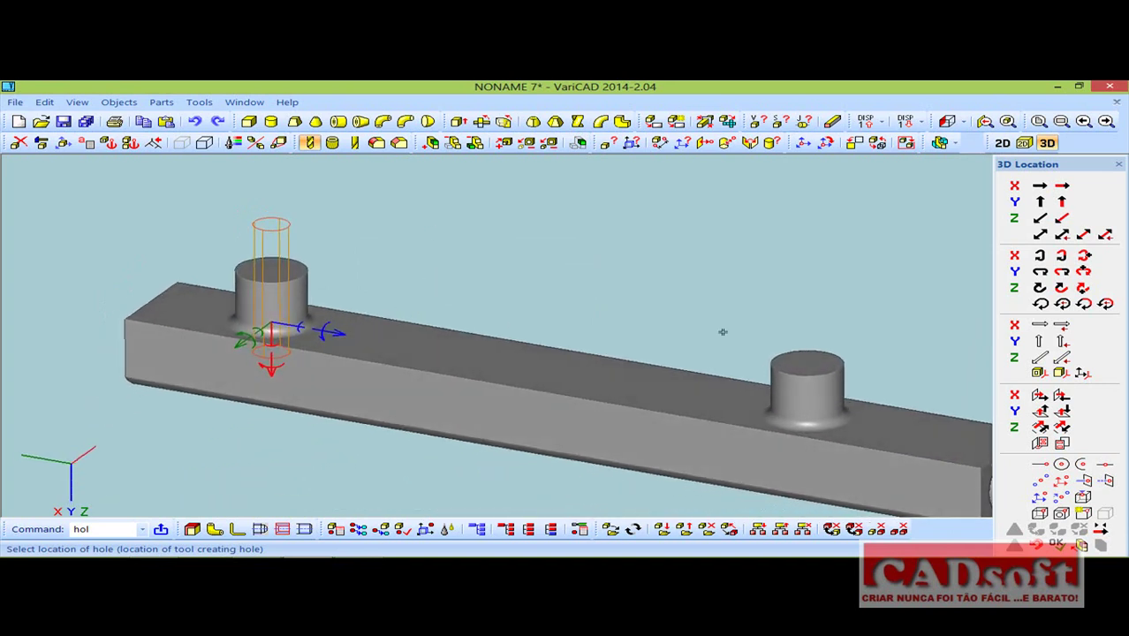
pyautogui.click(1061, 464)
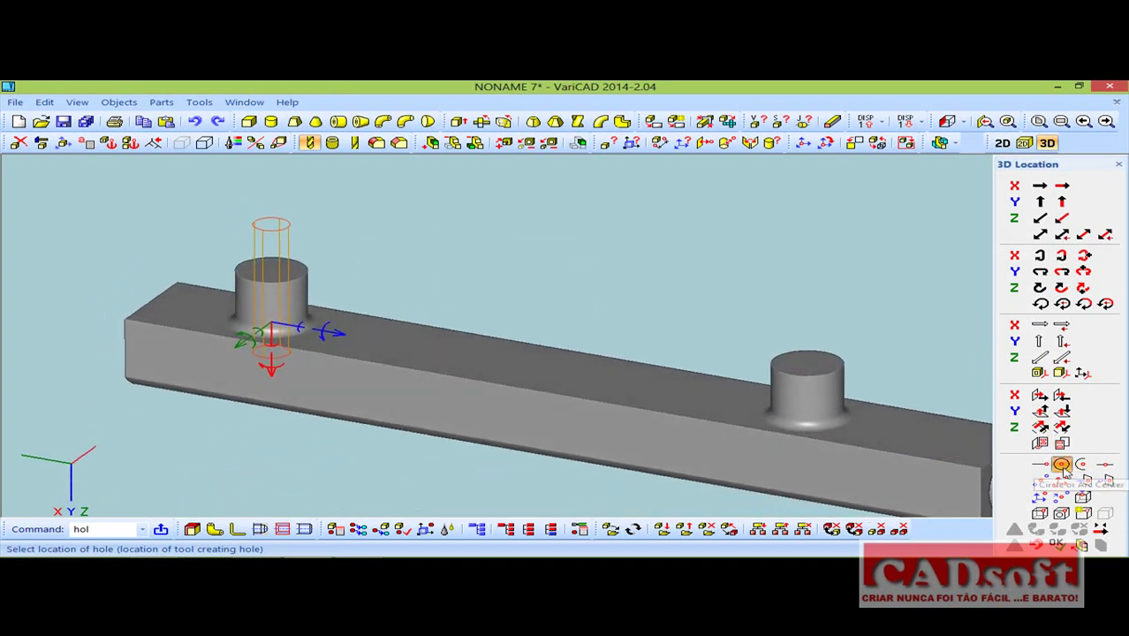
pyautogui.click(304, 266)
pyautogui.moveTo(437, 292)
pyautogui.mouseDown(button='middle')
pyautogui.moveTo(459, 247)
pyautogui.moveTo(458, 202)
pyautogui.moveTo(441, 263)
pyautogui.mouseUp(button='middle')
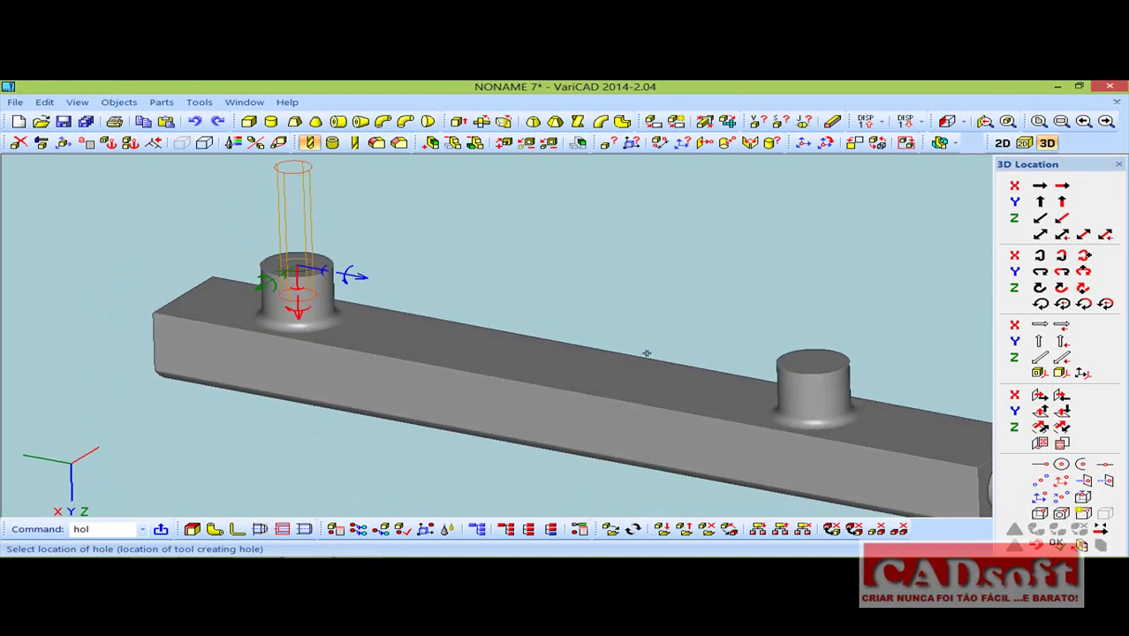
# Centre the hole on the right boss's circle and finish drilling both bosses.
pyautogui.click(1061, 464)
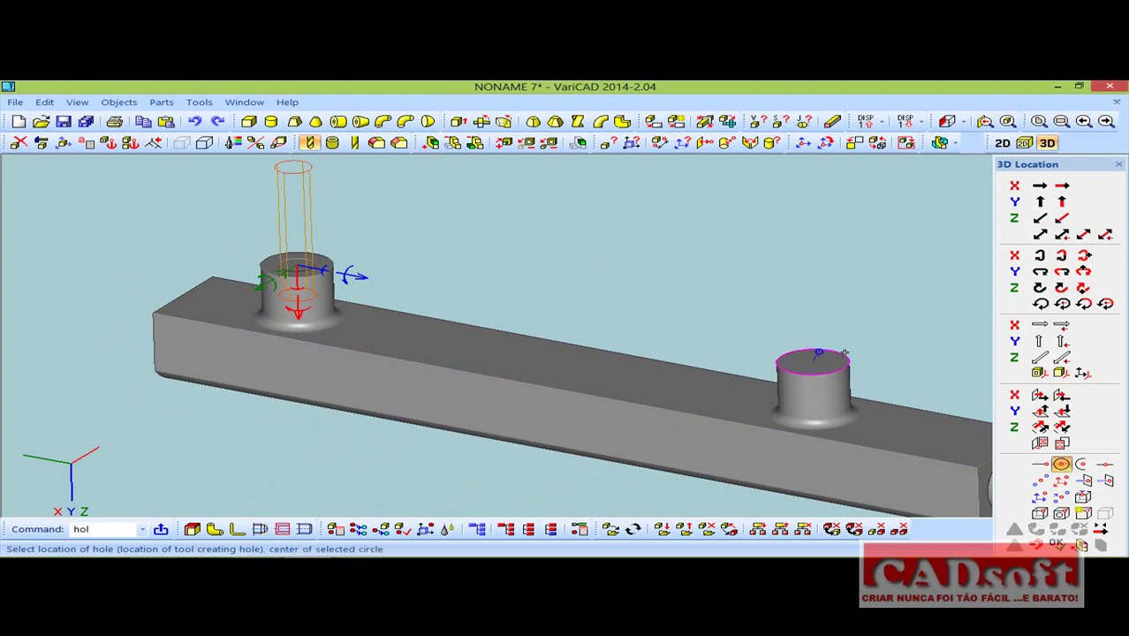
pyautogui.click(844, 353)
pyautogui.click(1059, 540)
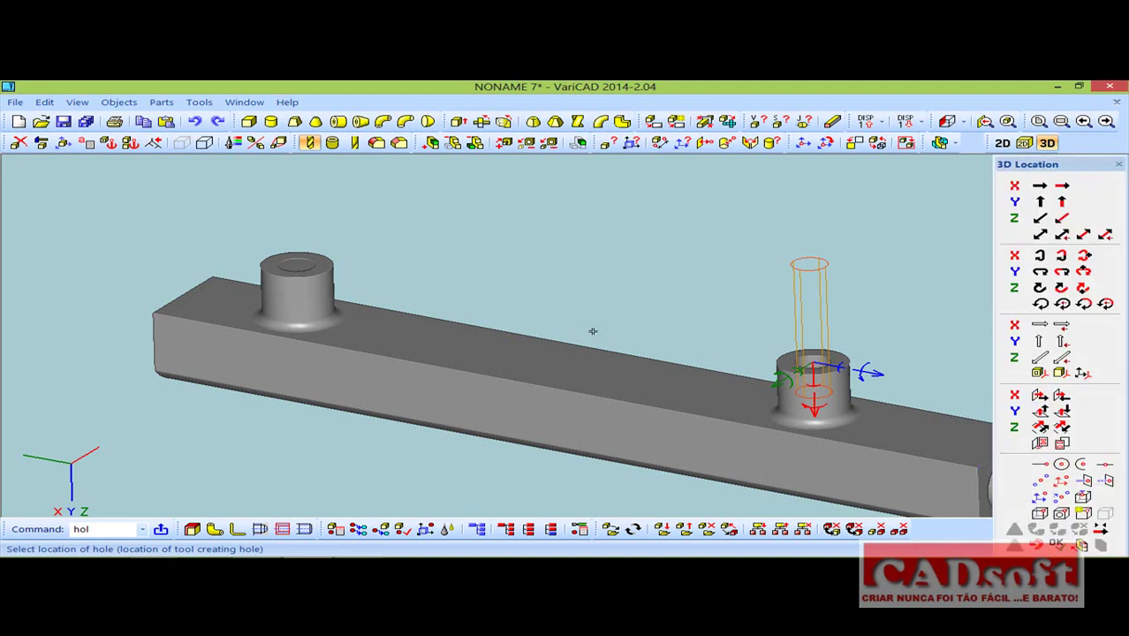
pyautogui.click(1119, 164)
pyautogui.moveTo(529, 328)
pyautogui.mouseDown()
pyautogui.moveTo(519, 399)
pyautogui.moveTo(566, 374)
pyautogui.moveTo(574, 335)
pyautogui.mouseUp()
pyautogui.press('Delete')
# Delete the leftover cylinder inside the left boss and fit the finished part to the view.
pyautogui.click(374, 224)
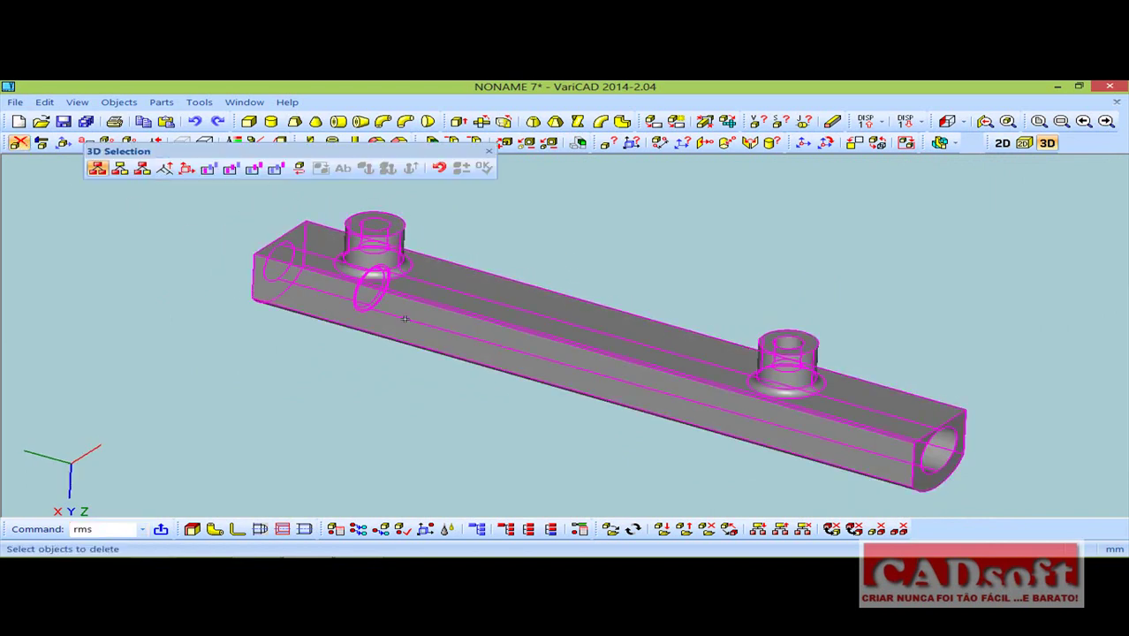
pyautogui.click(391, 216)
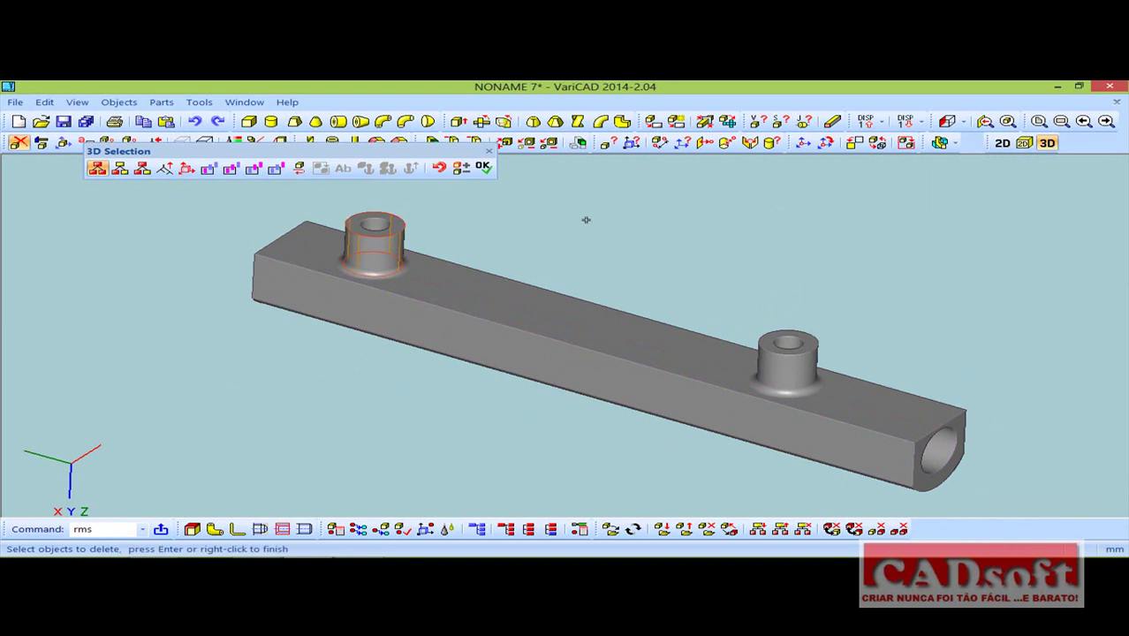
pyautogui.click(486, 170)
pyautogui.click(484, 152)
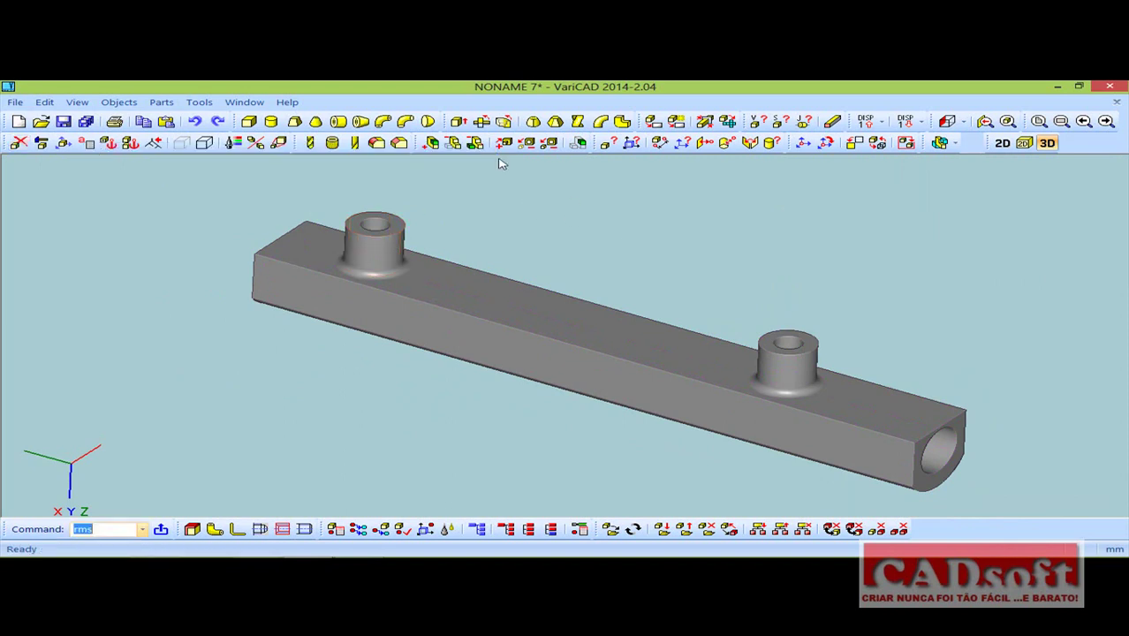
pyautogui.moveTo(772, 323); pyautogui.dragTo(635, 427, button='middle')
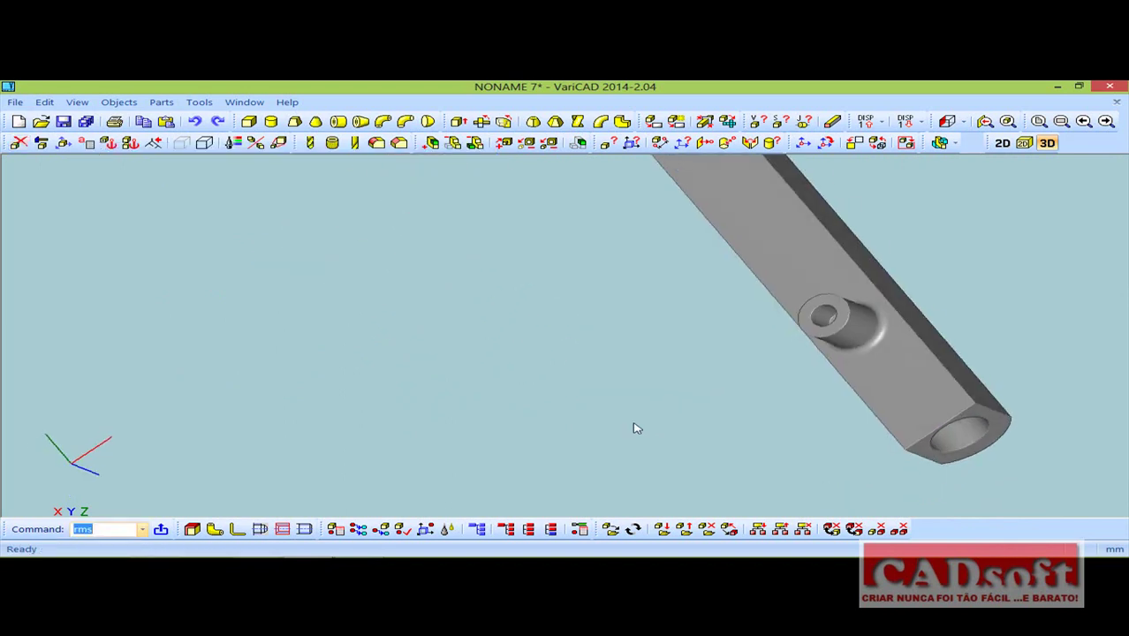
pyautogui.click(1039, 122)
pyautogui.moveTo(726, 321)
pyautogui.mouseDown(button='middle')
pyautogui.moveTo(673, 321)
pyautogui.moveTo(459, 245)
pyautogui.moveTo(720, 292)
pyautogui.moveTo(830, 175)
pyautogui.mouseUp(button='middle')
pyautogui.moveTo(453, 441)
pyautogui.mouseDown(button='middle')
pyautogui.moveTo(709, 461)
pyautogui.moveTo(798, 341)
pyautogui.moveTo(767, 368)
pyautogui.moveTo(668, 360)
pyautogui.moveTo(646, 341)
pyautogui.moveTo(642, 265)
pyautogui.mouseUp(button='middle')
pyautogui.moveTo(539, 293)
pyautogui.mouseDown(button='middle')
pyautogui.moveTo(428, 323)
pyautogui.moveTo(482, 310)
pyautogui.moveTo(511, 335)
pyautogui.moveTo(520, 328)
pyautogui.mouseUp(button='middle')
pyautogui.click(1039, 121)
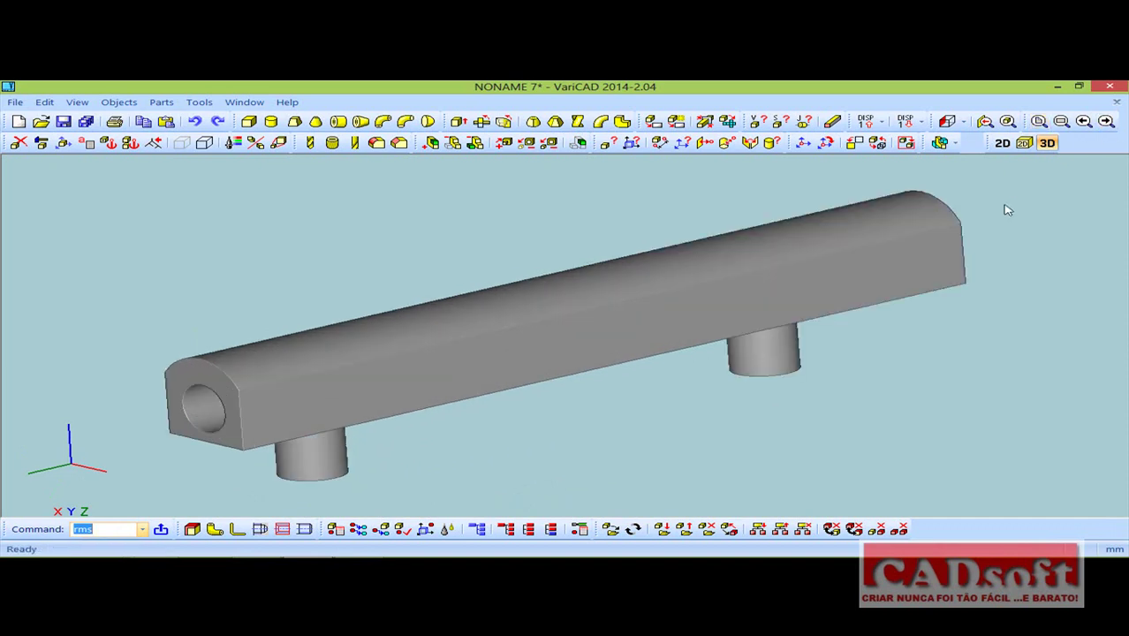